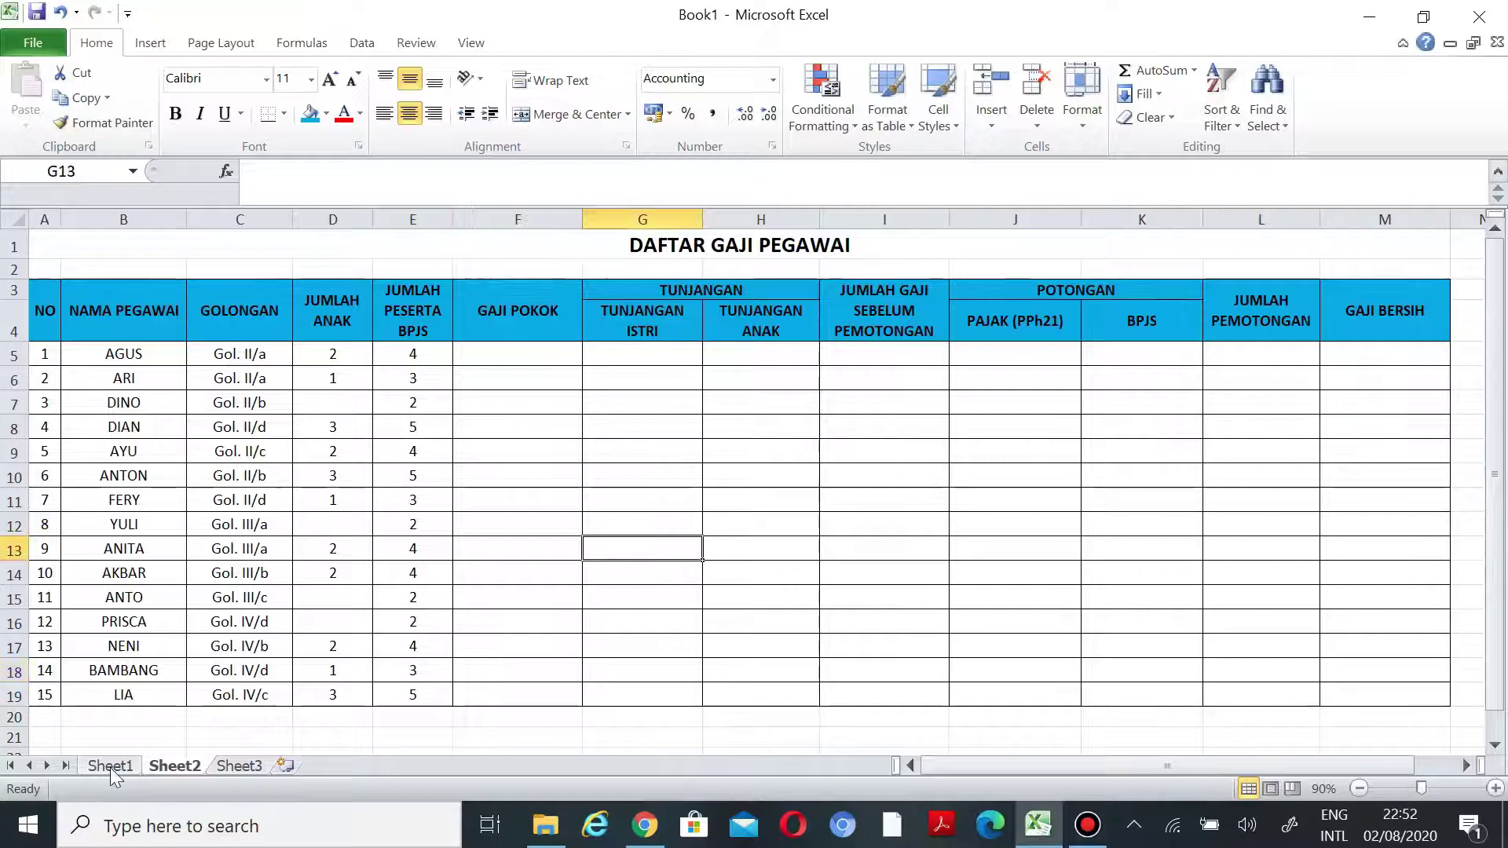
# - Examine the Golongan table on Sheet1, including the base salary, allowance, tax and BPJS values and the formulas behind them
pyautogui.click(689, 520)
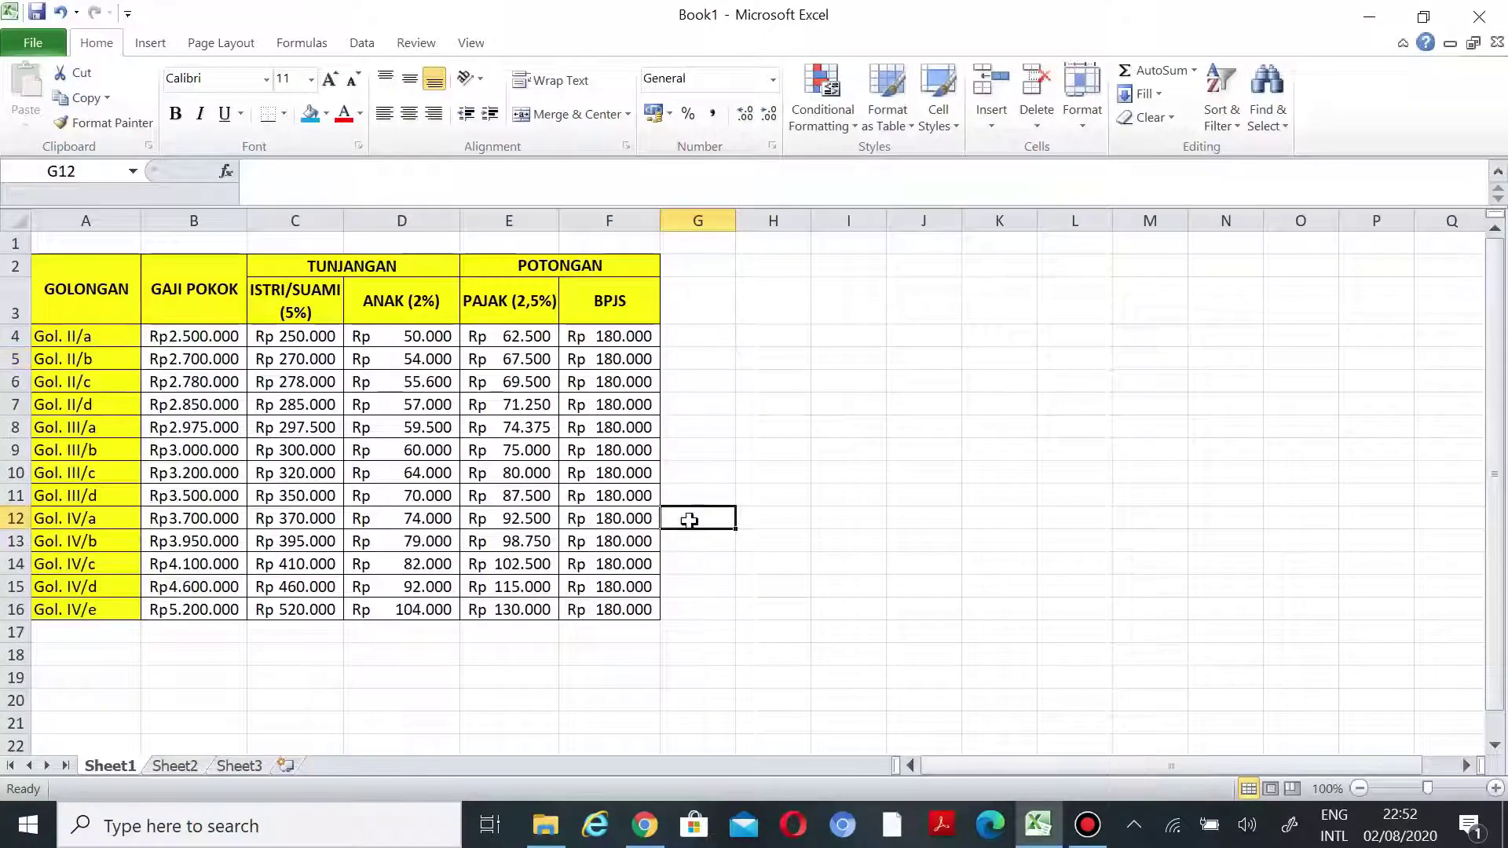
pyautogui.moveTo(214, 337); pyautogui.dragTo(583, 608)
pyautogui.click(848, 495)
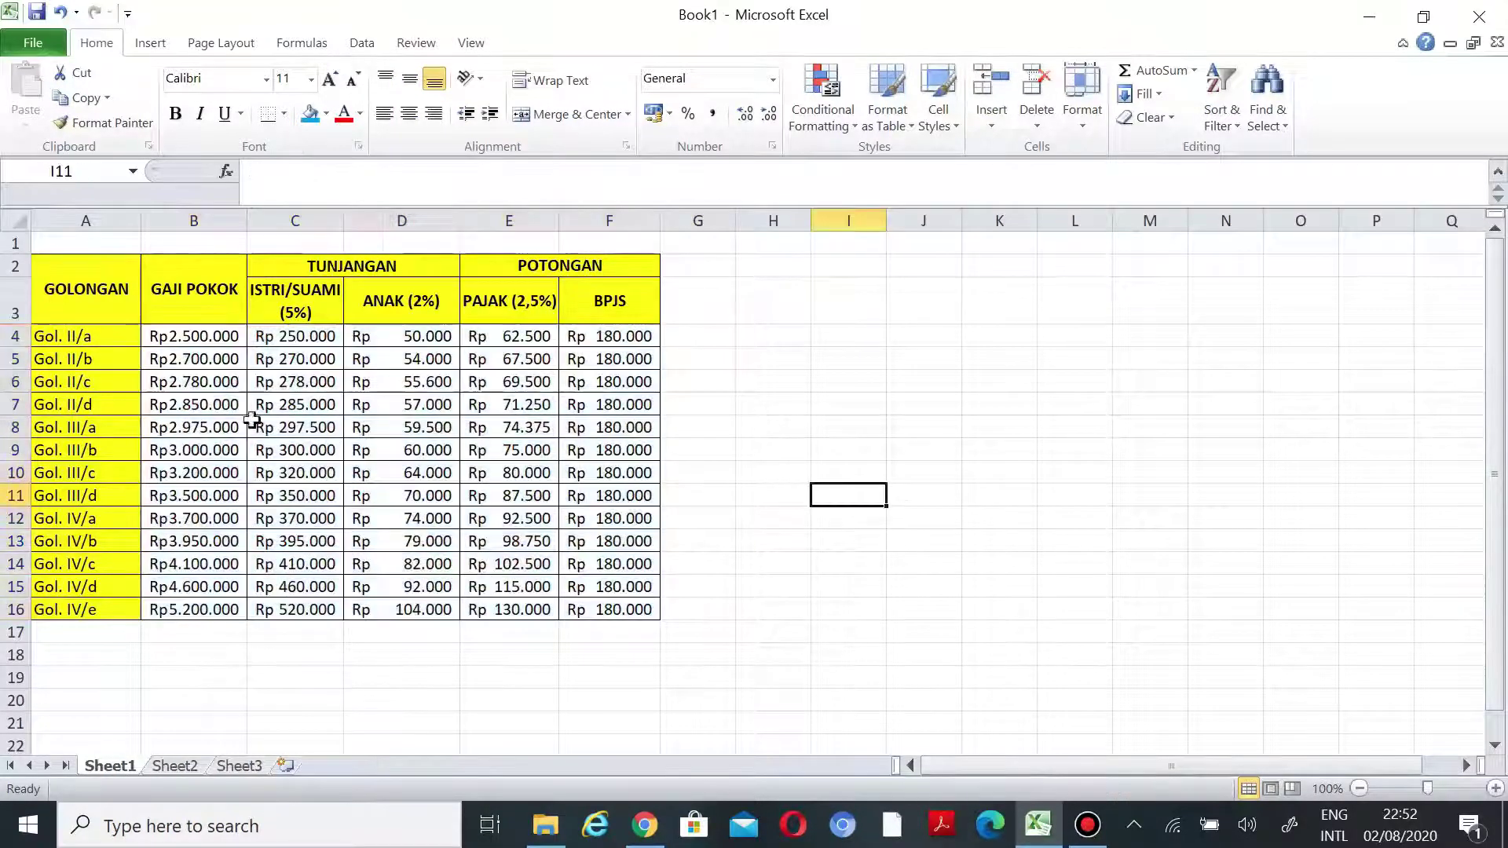
pyautogui.click(213, 342)
pyautogui.click(111, 337)
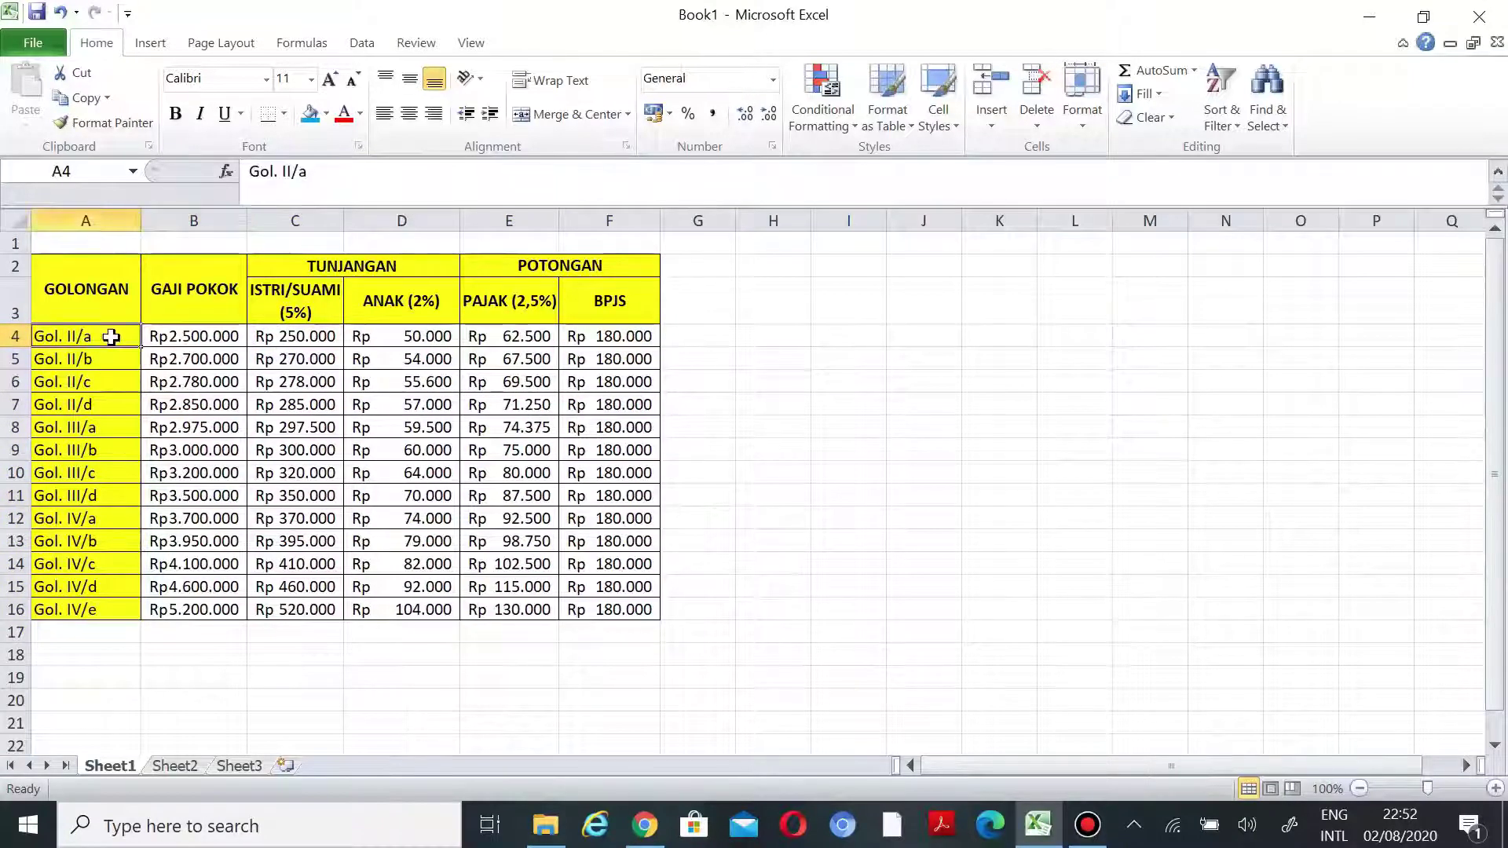
pyautogui.click(297, 337)
pyautogui.click(213, 336)
pyautogui.click(404, 336)
pyautogui.click(220, 339)
pyautogui.click(524, 340)
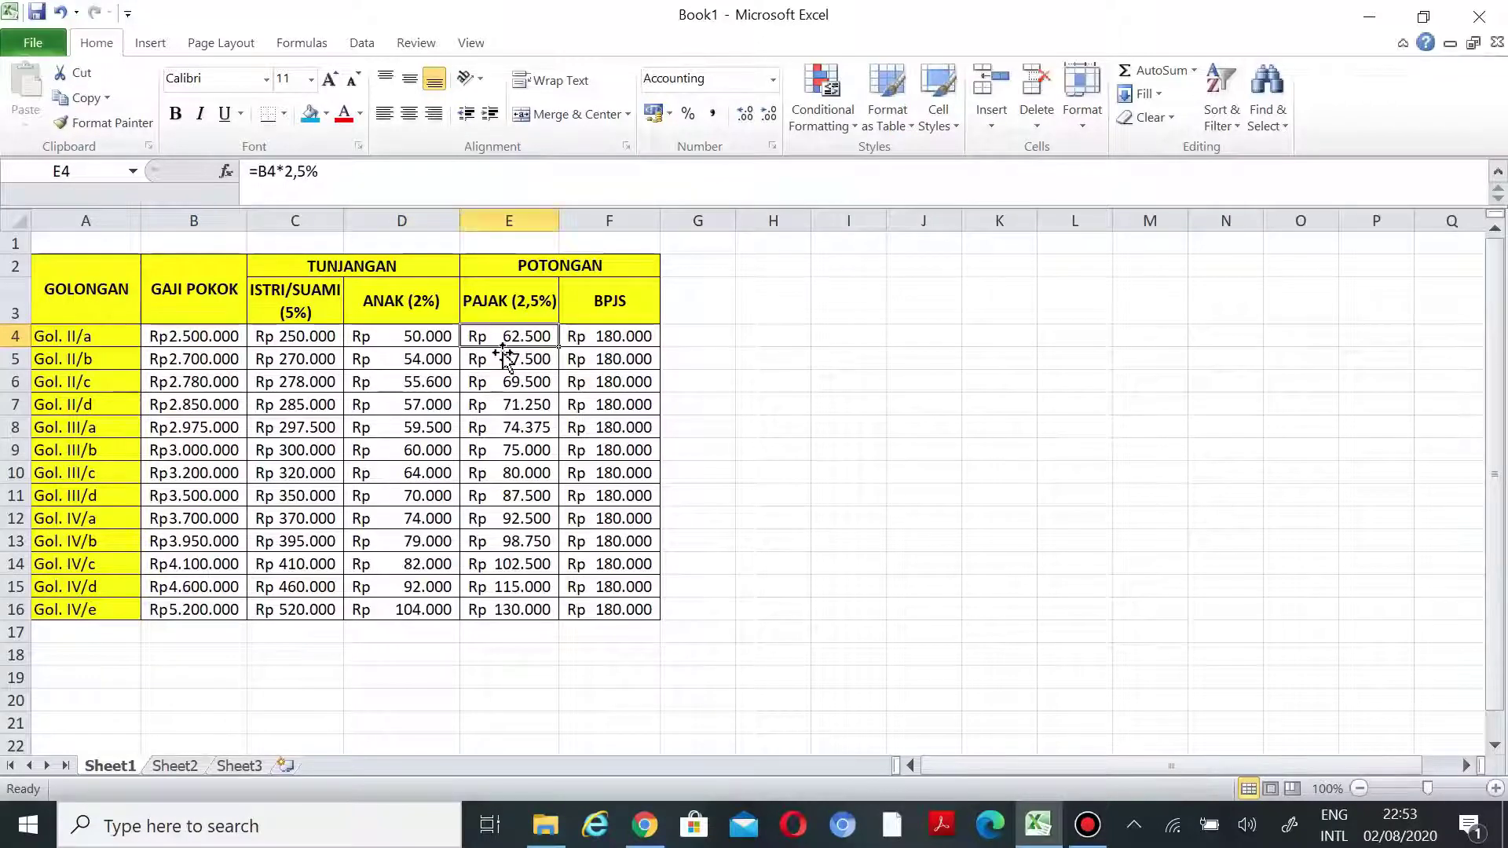
pyautogui.click(209, 336)
pyautogui.click(581, 338)
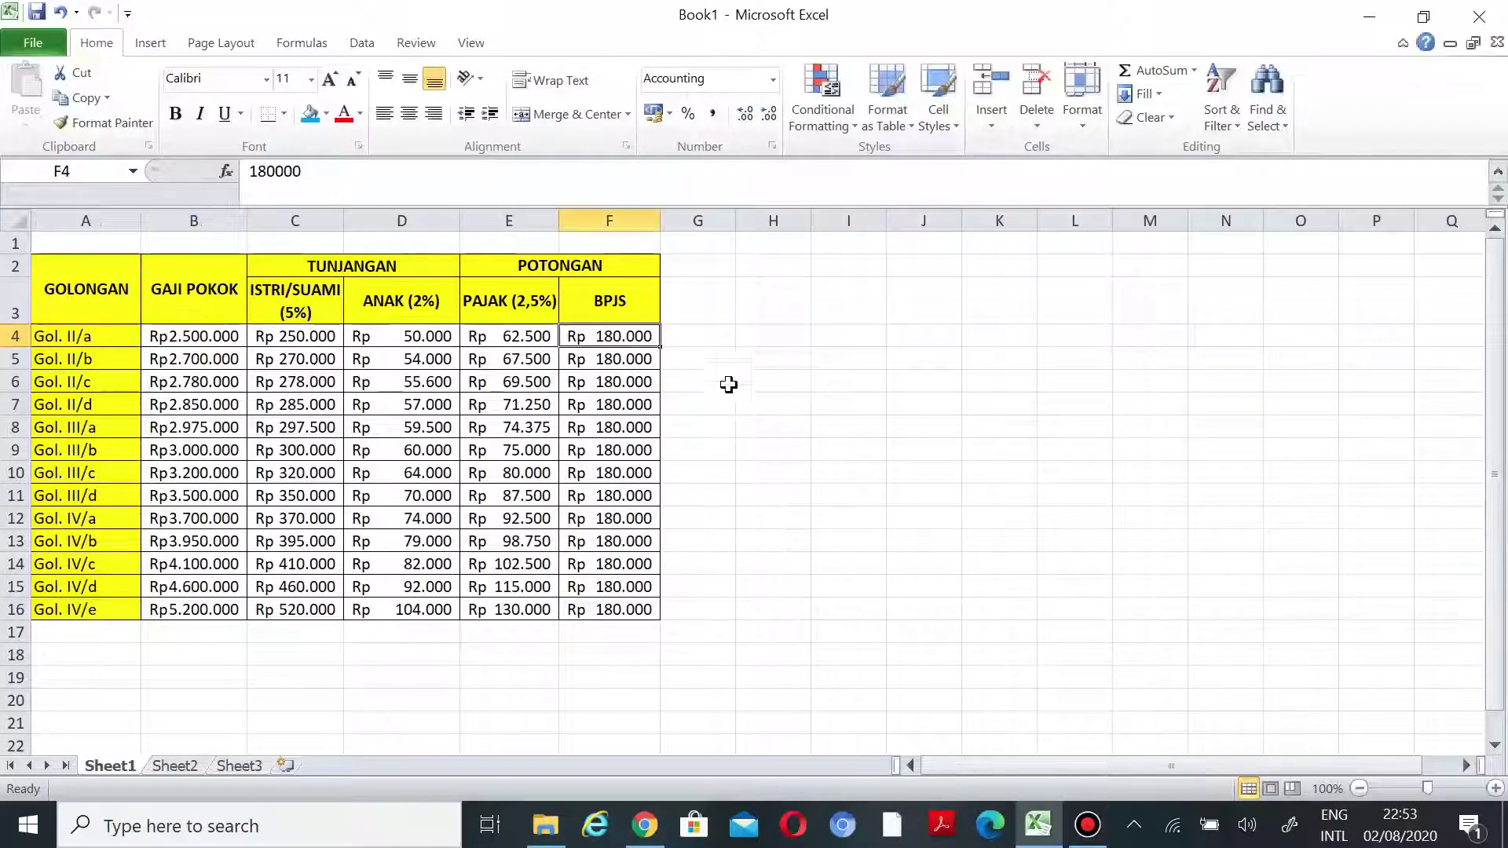
pyautogui.click(769, 391)
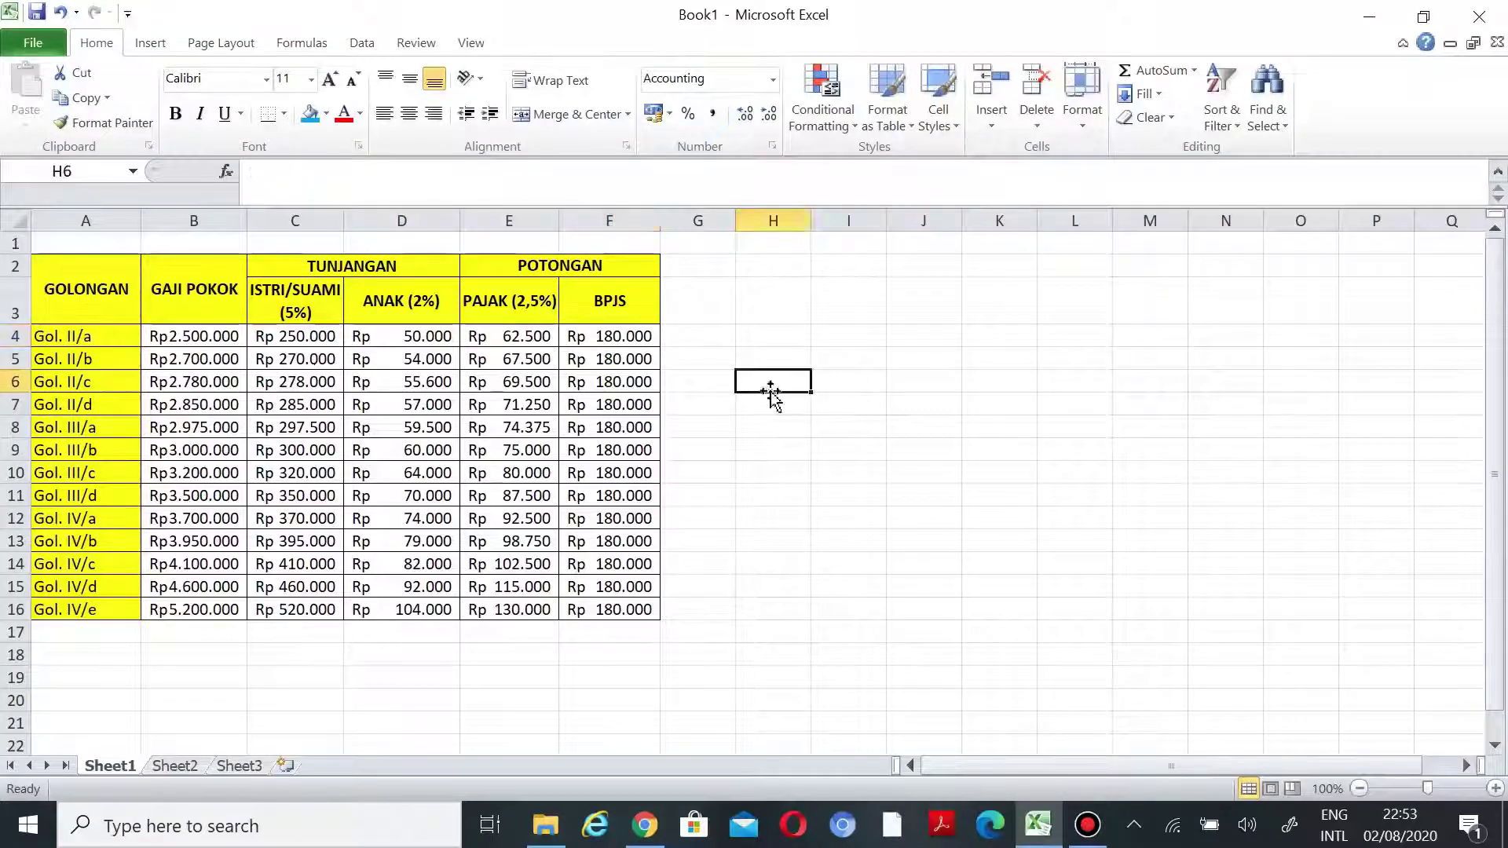
# - Open a second window of the workbook, arrange the windows vertically, and show Sheet1 in Book1:2 beside Sheet2 in Book1:1
pyautogui.click(177, 772)
pyautogui.click(639, 519)
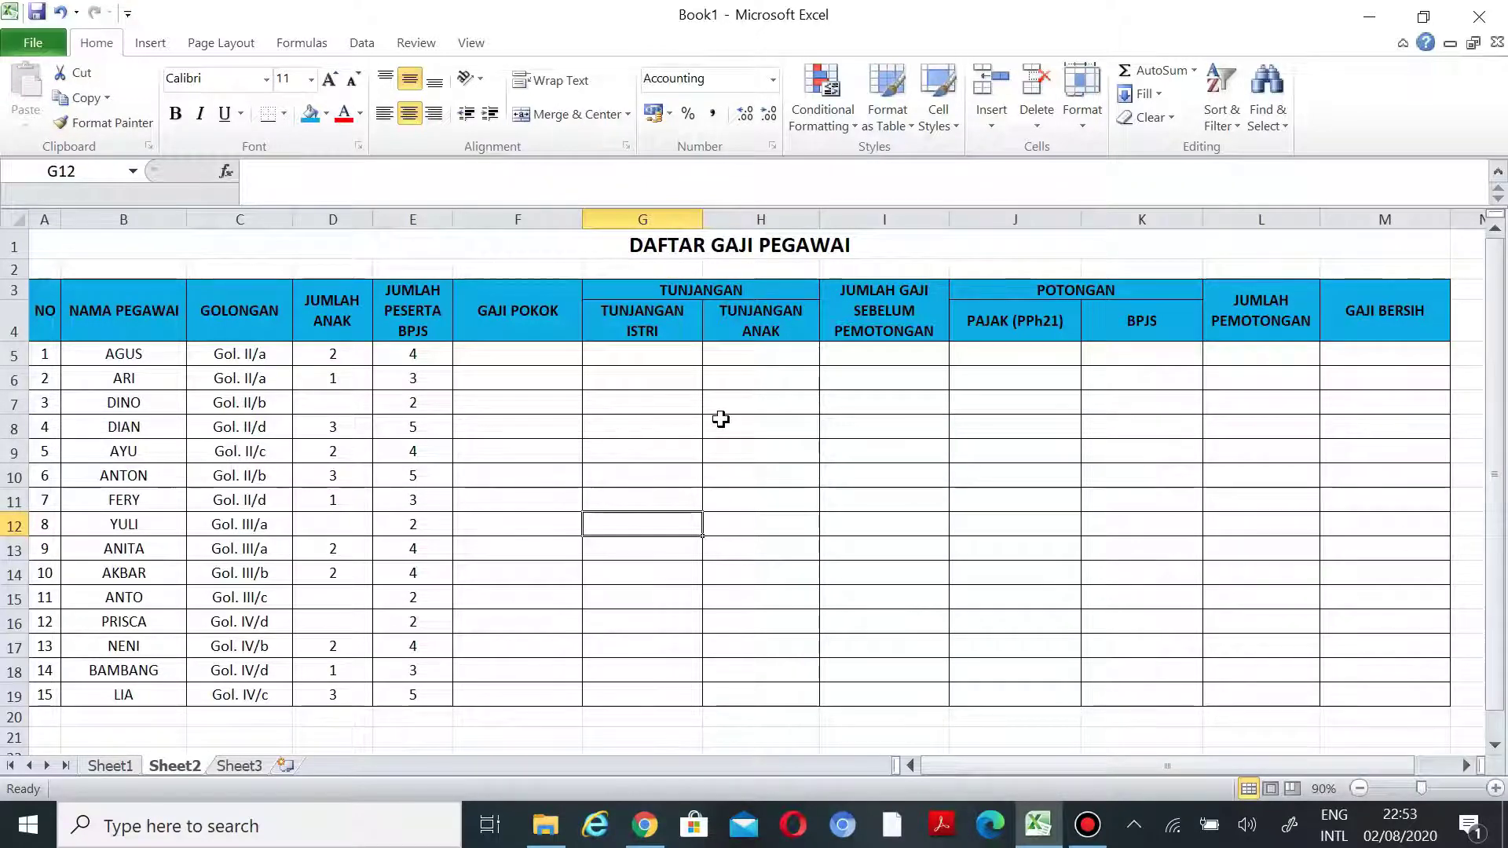
pyautogui.click(470, 49)
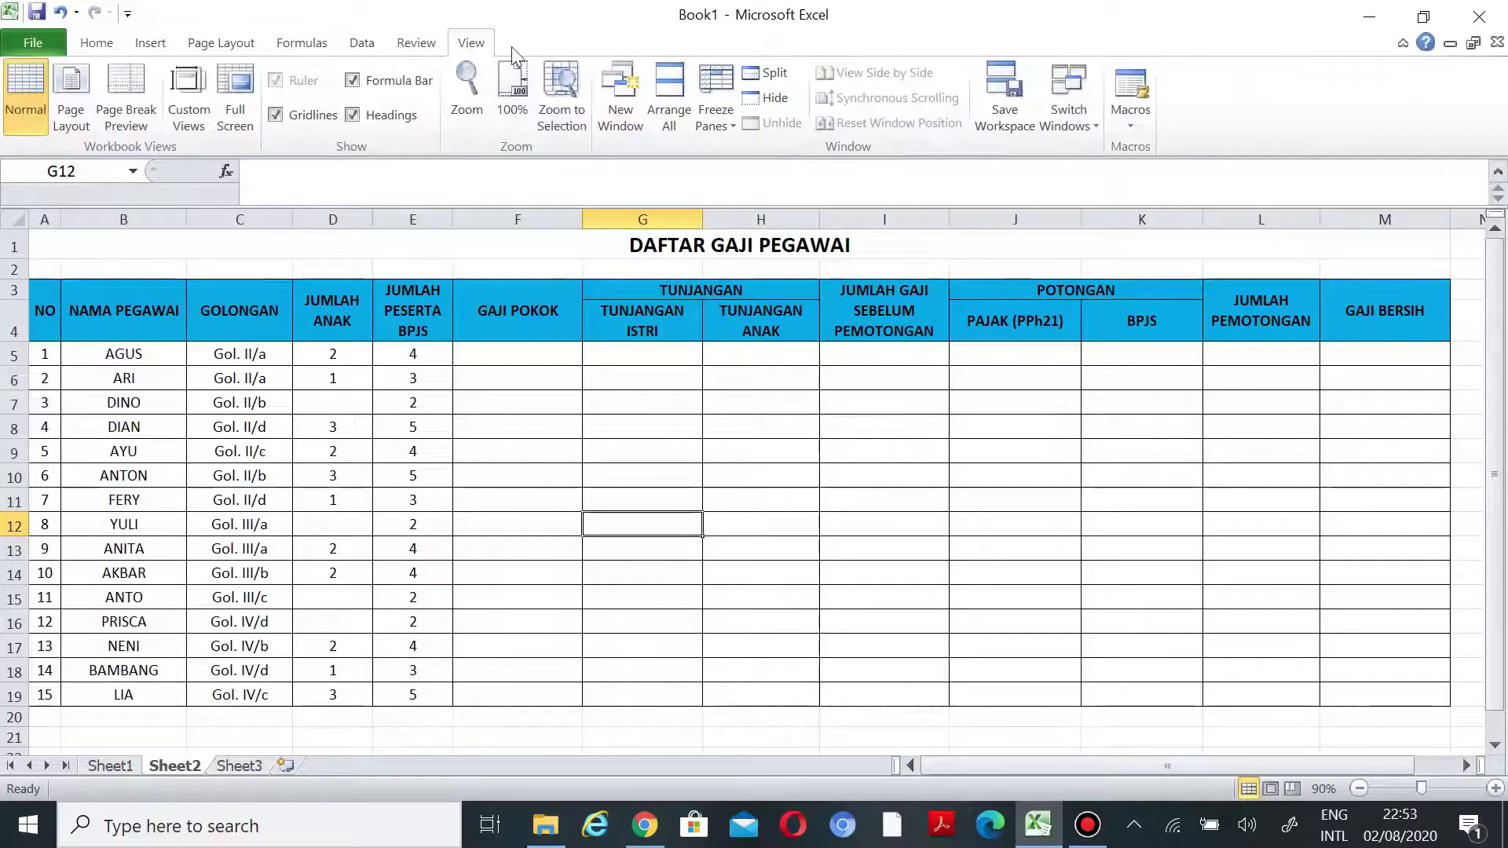
pyautogui.click(621, 110)
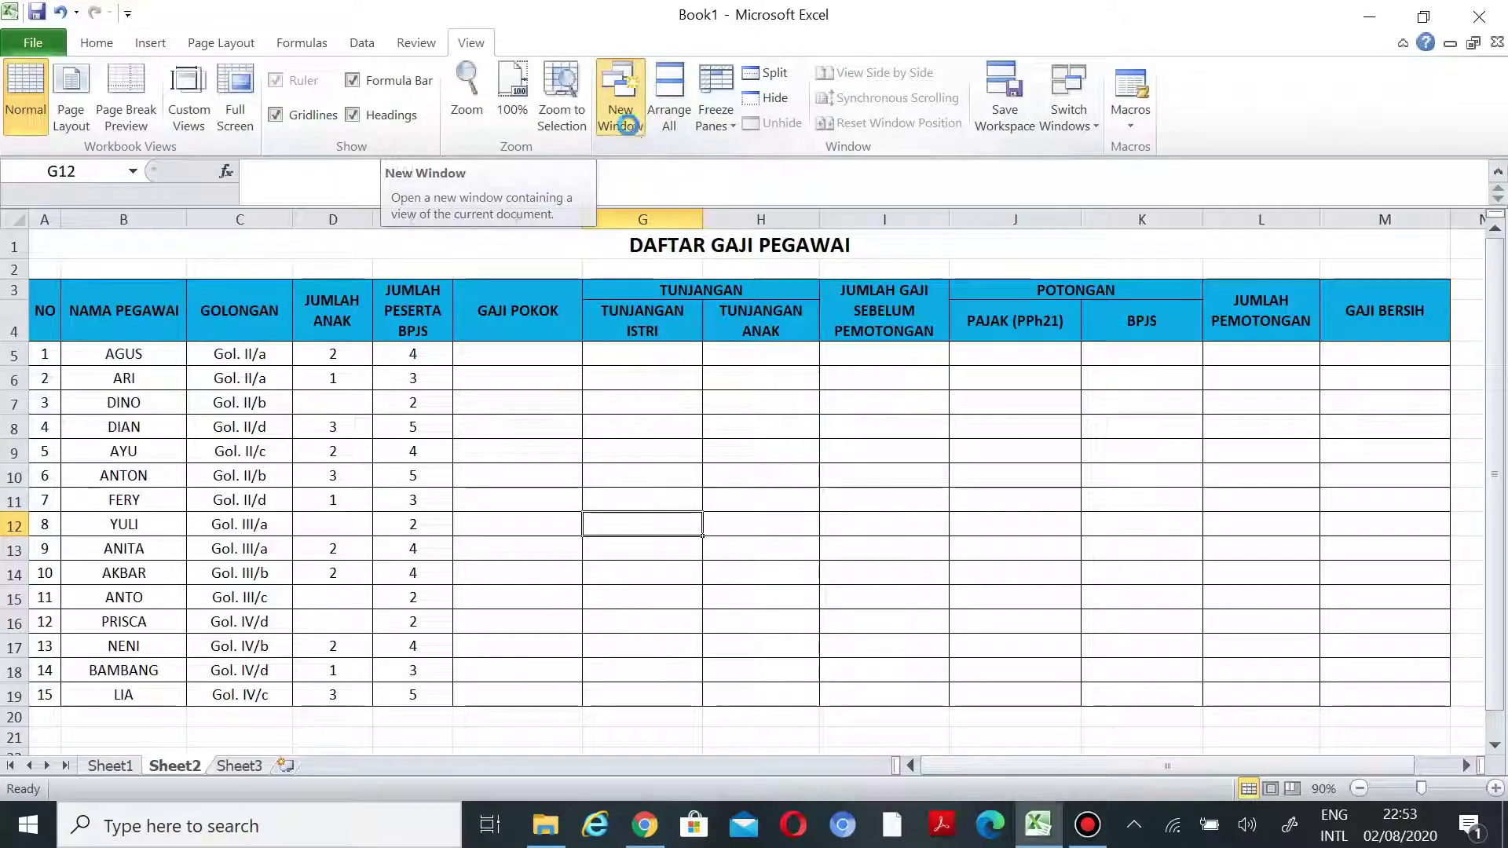
pyautogui.click(666, 119)
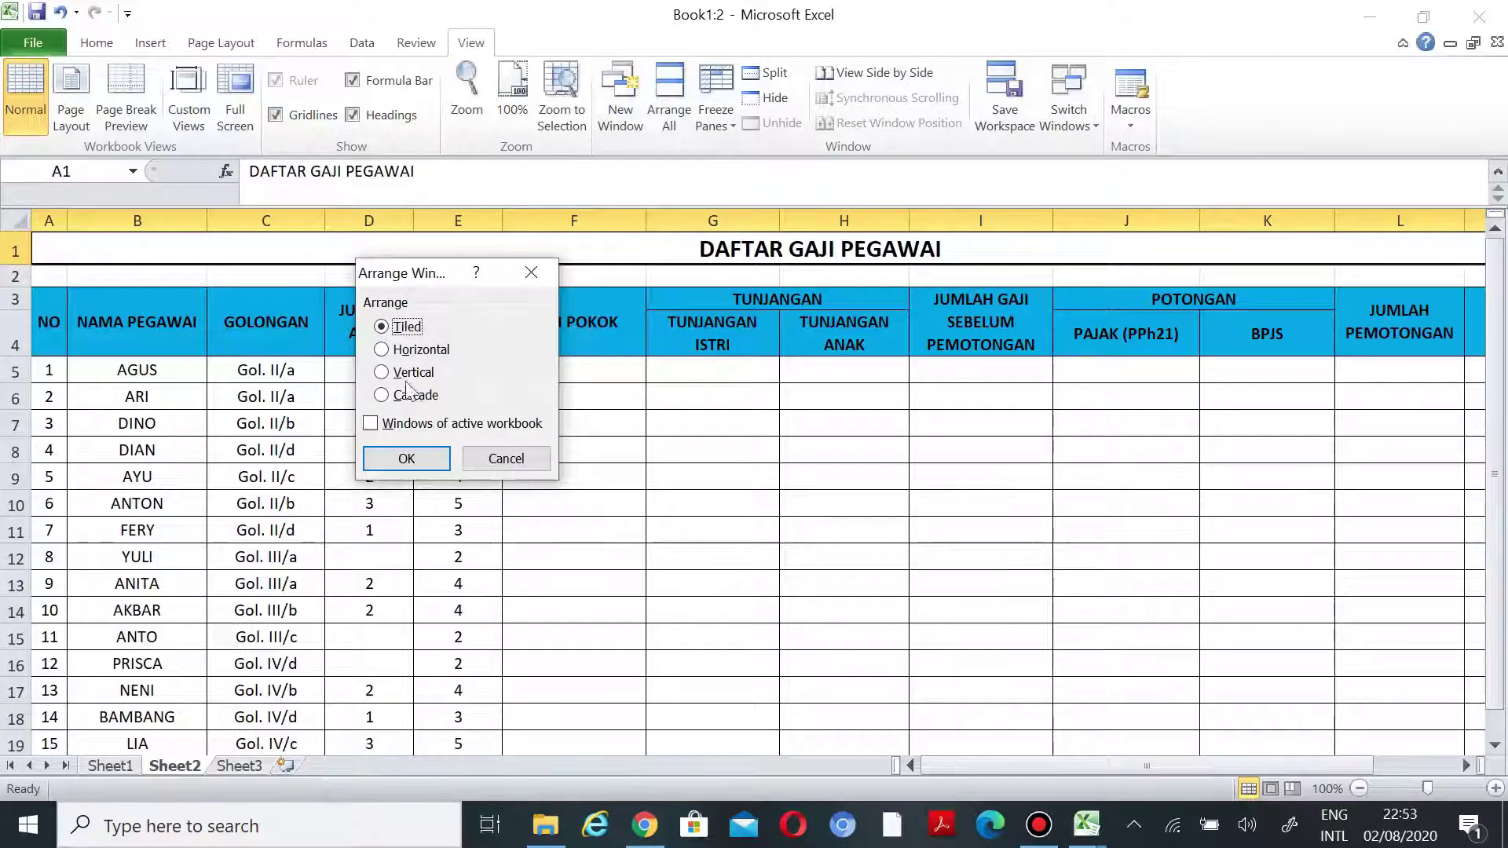
pyautogui.click(402, 379)
pyautogui.click(416, 461)
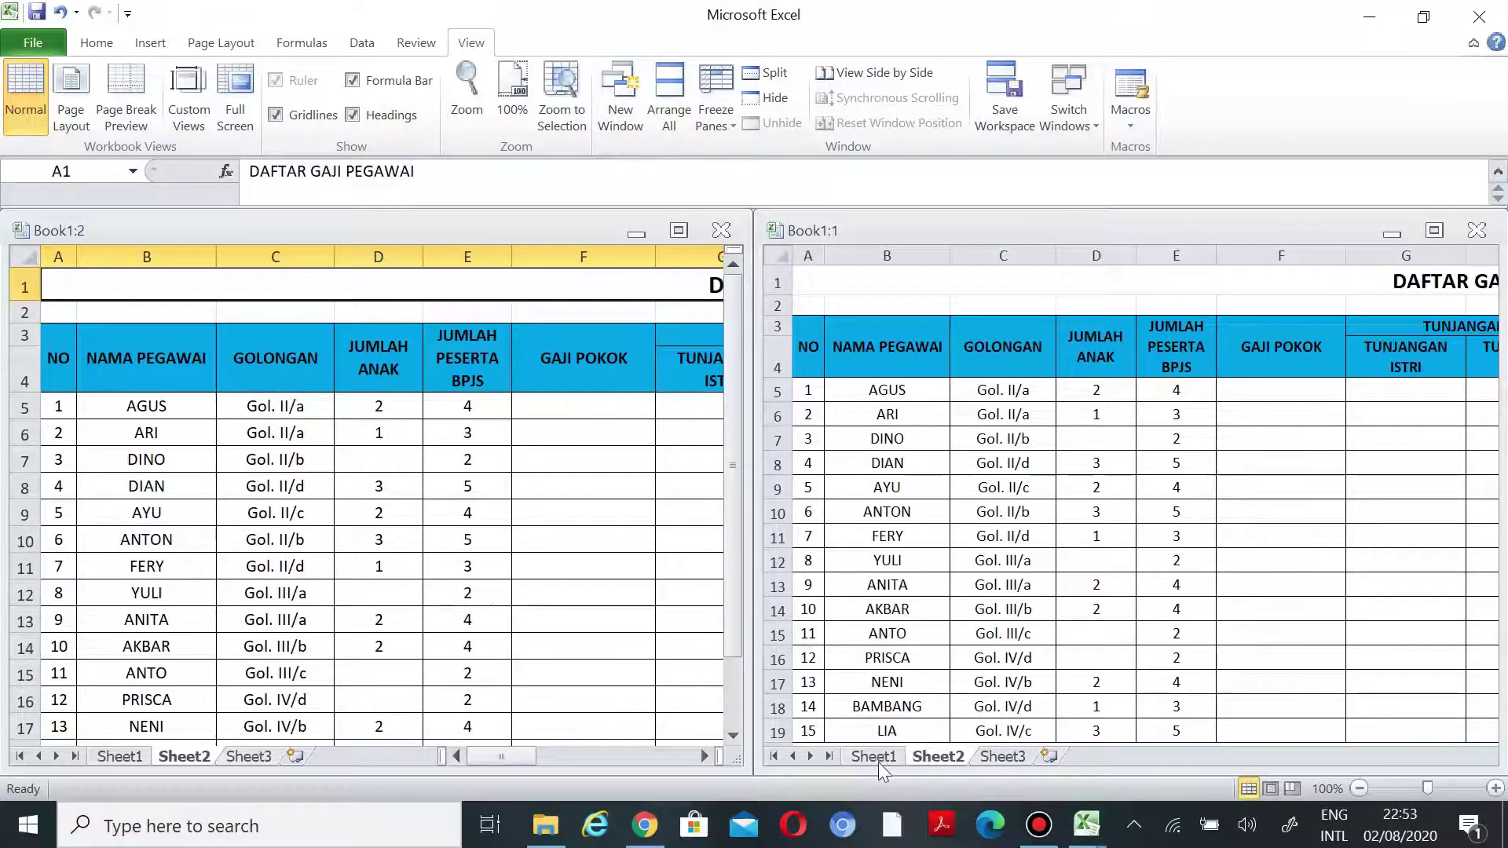
pyautogui.click(120, 757)
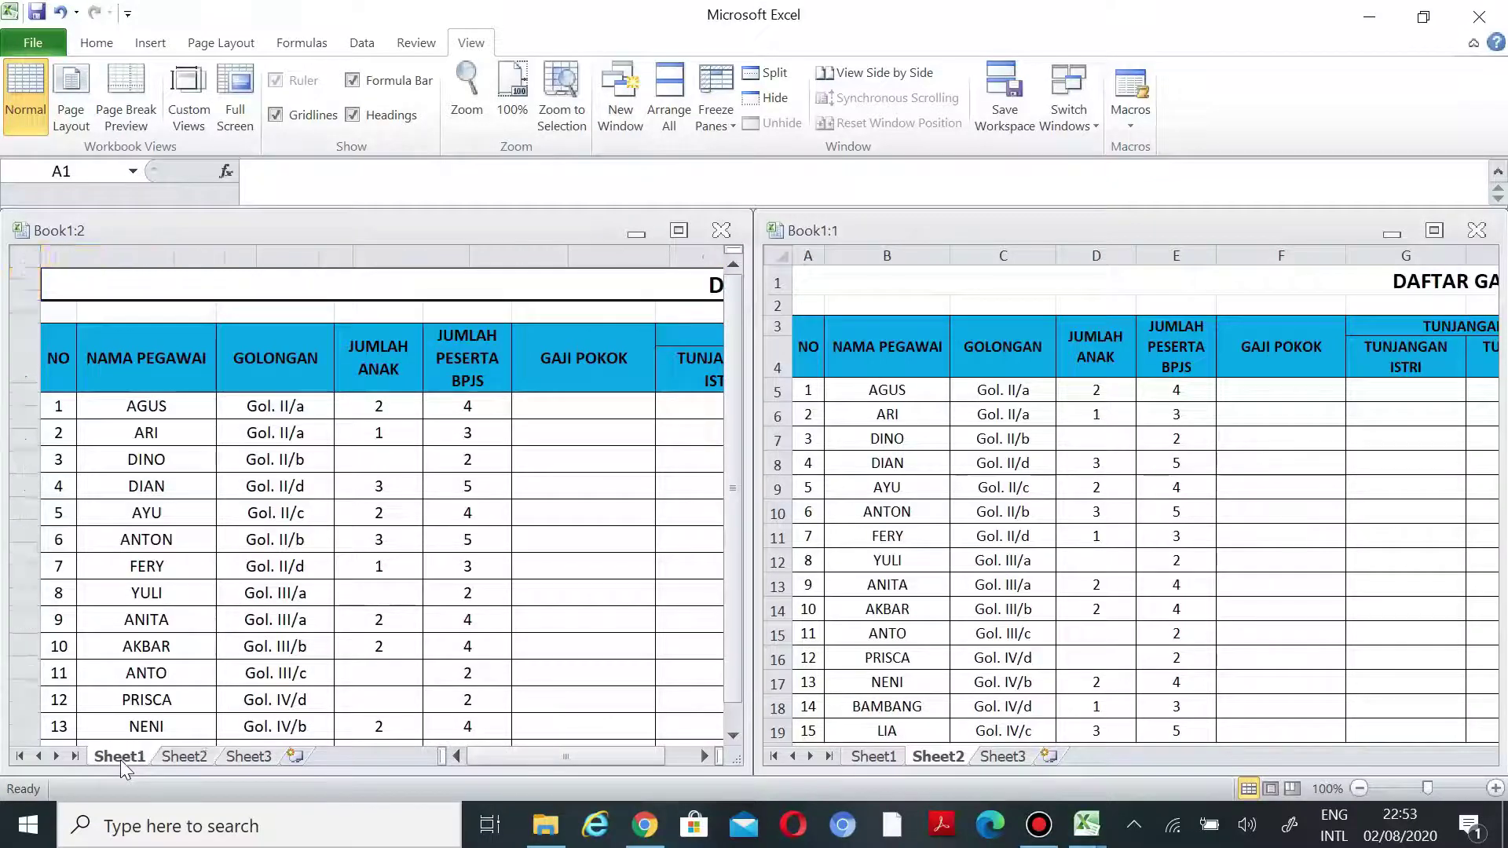
pyautogui.click(221, 439)
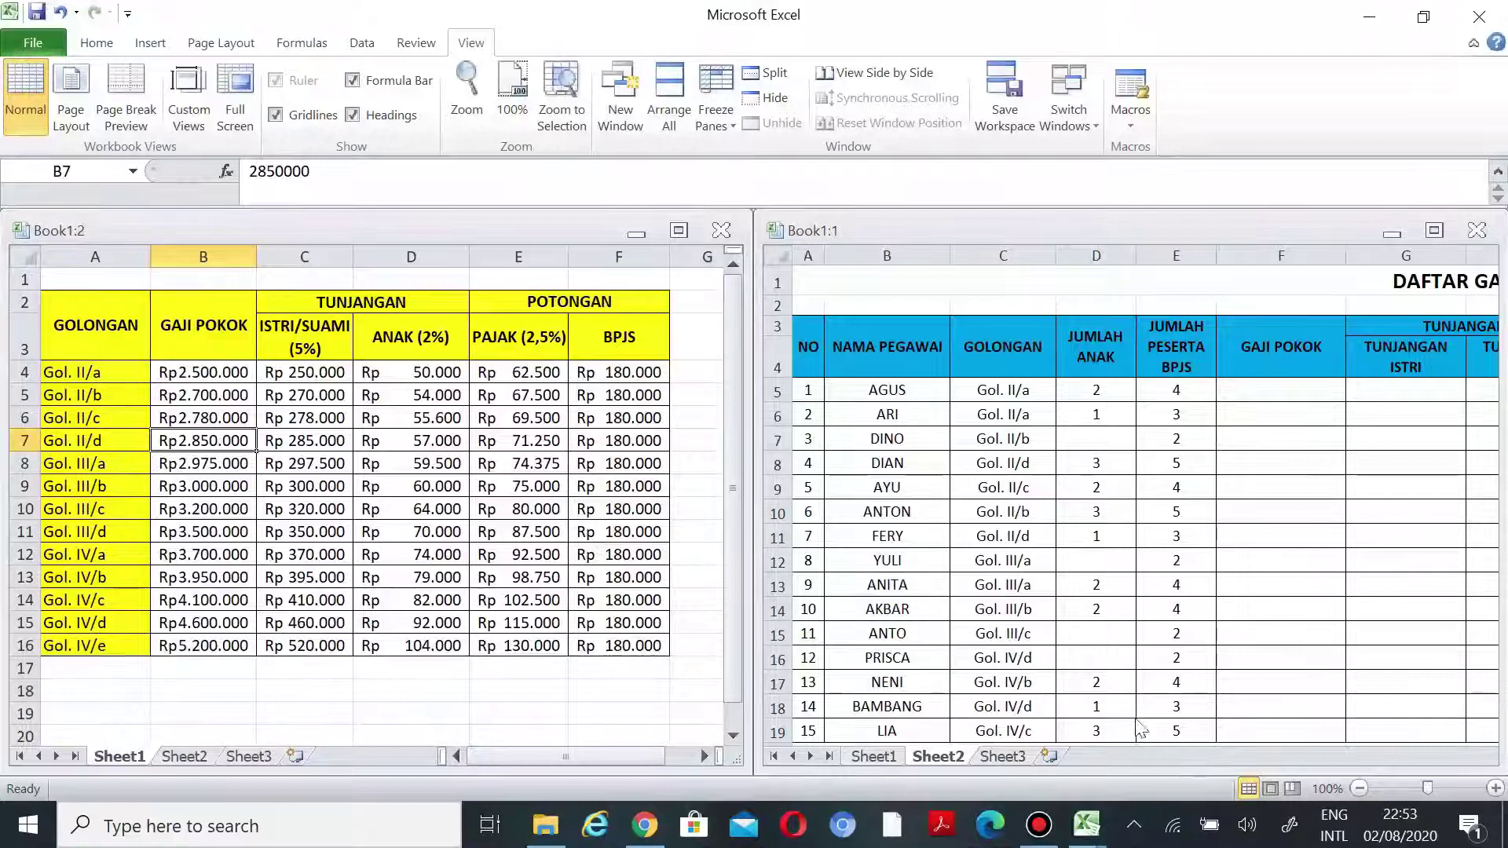
# - Start a VLOOKUP in Sheet2's F5 with C5 as the lookup value and Sheet1!$A$4:$F$16 as the absolute table range
pyautogui.click(1254, 390)
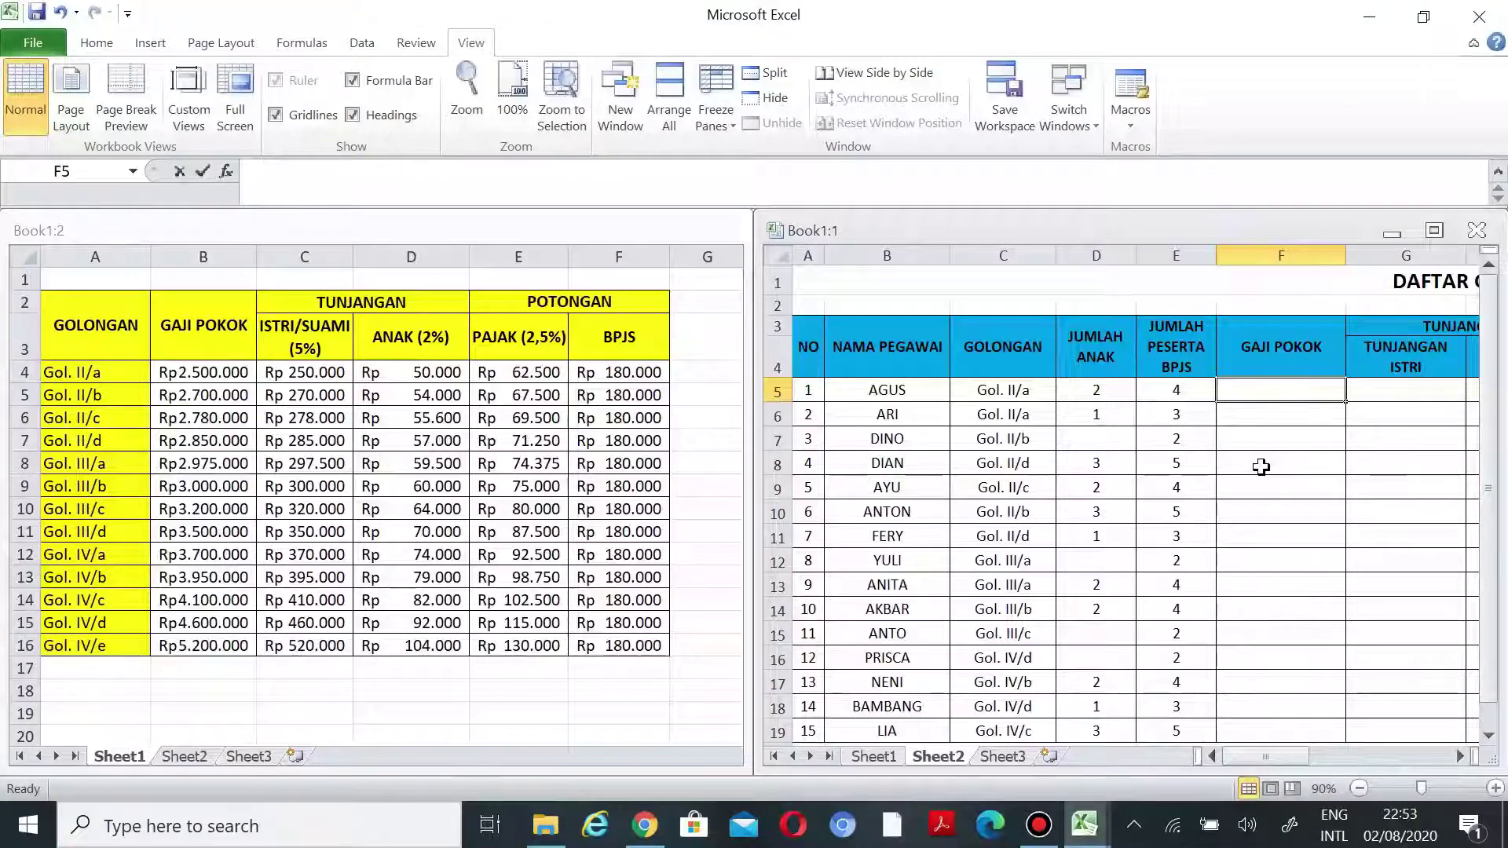
pyautogui.write('=VLO')
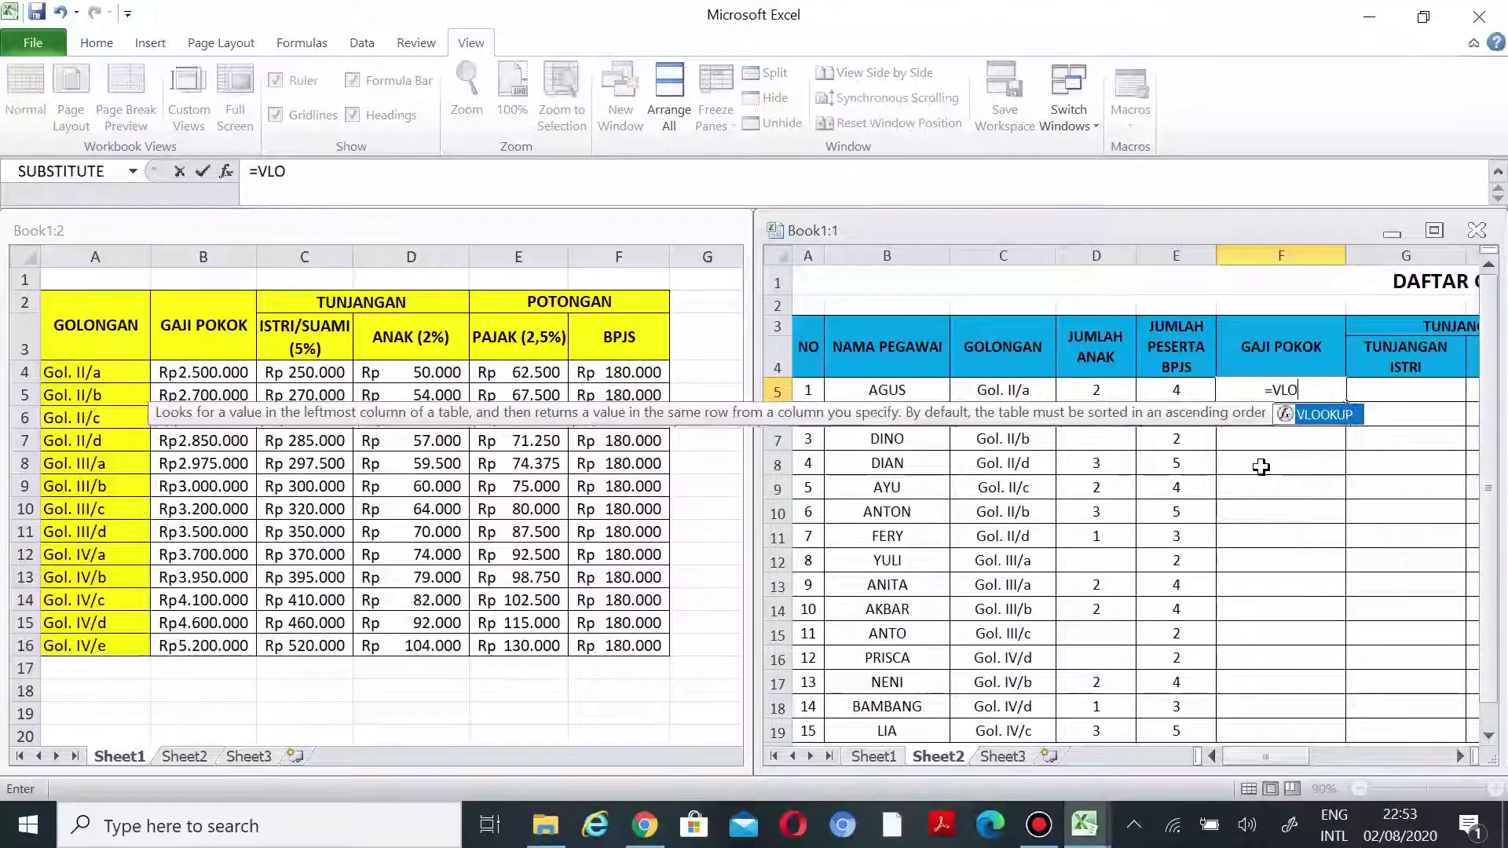
pyautogui.write('OKUP(')
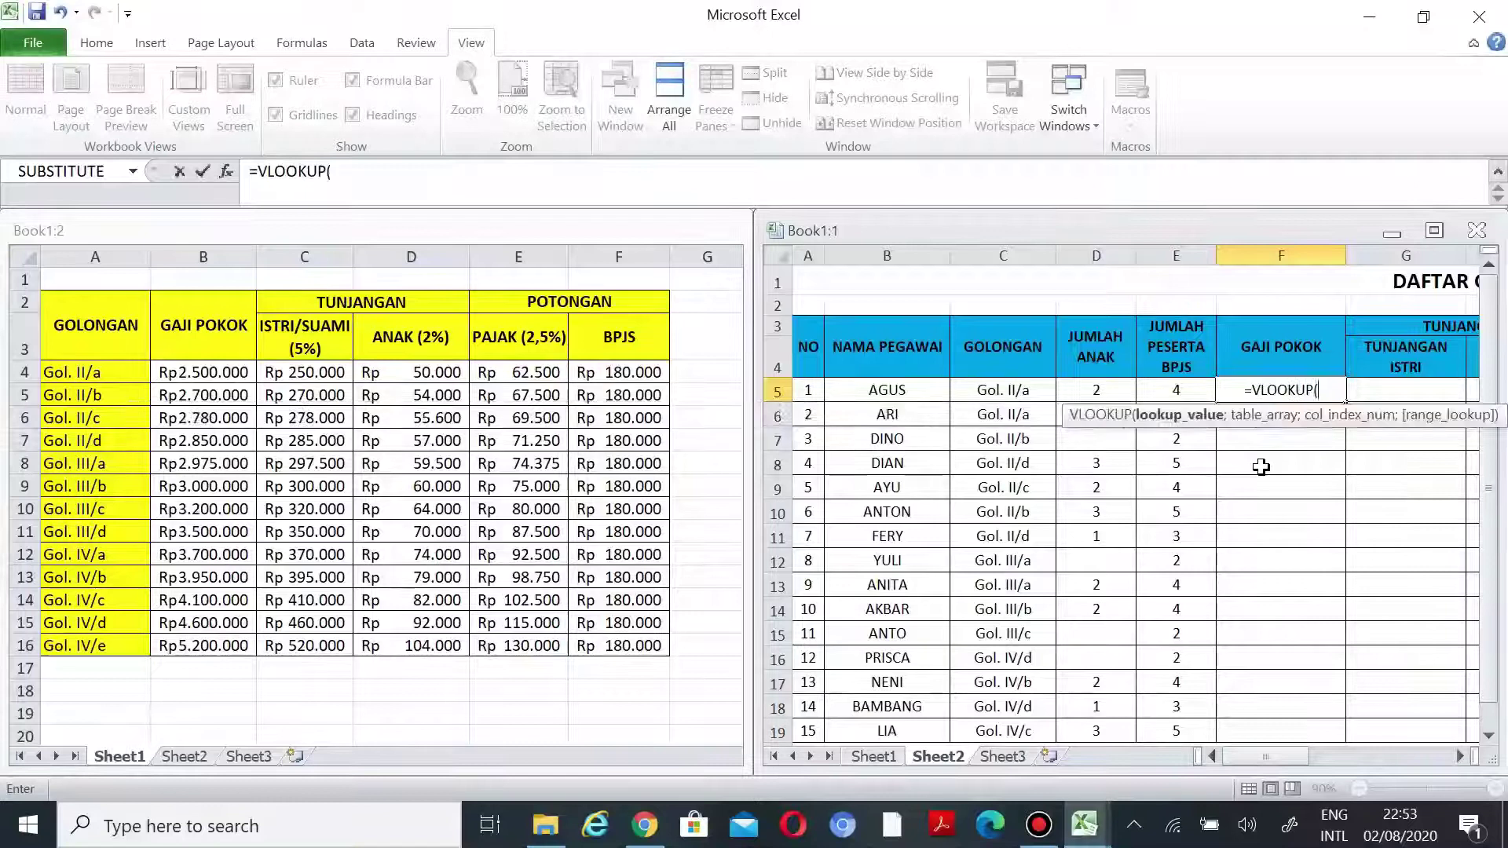
pyautogui.click(1007, 393)
pyautogui.write(';')
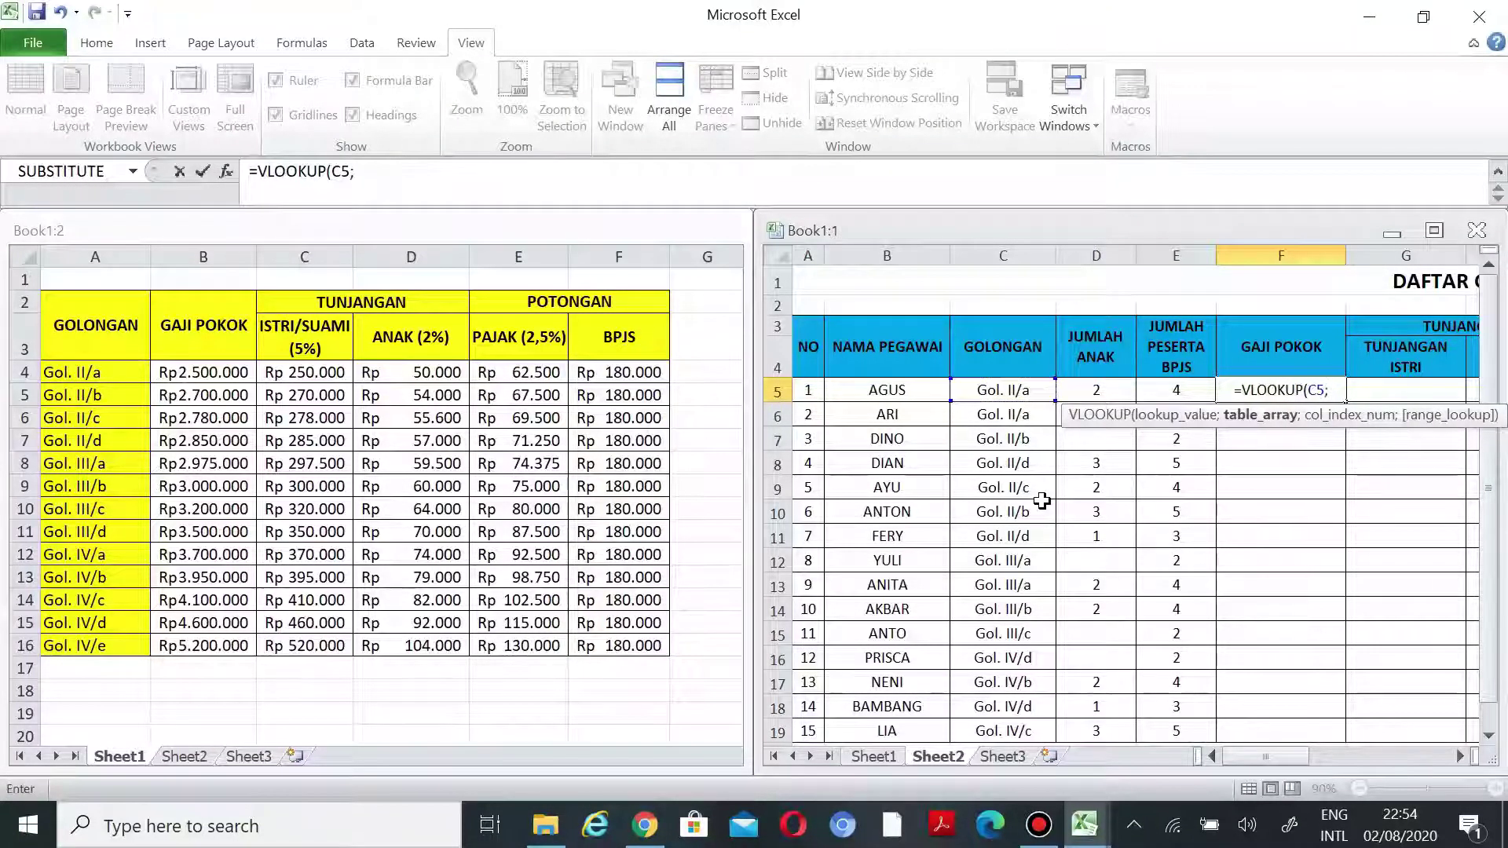
pyautogui.click(99, 367)
pyautogui.moveTo(63, 371); pyautogui.dragTo(682, 642)
pyautogui.moveTo(94, 371); pyautogui.dragTo(651, 651)
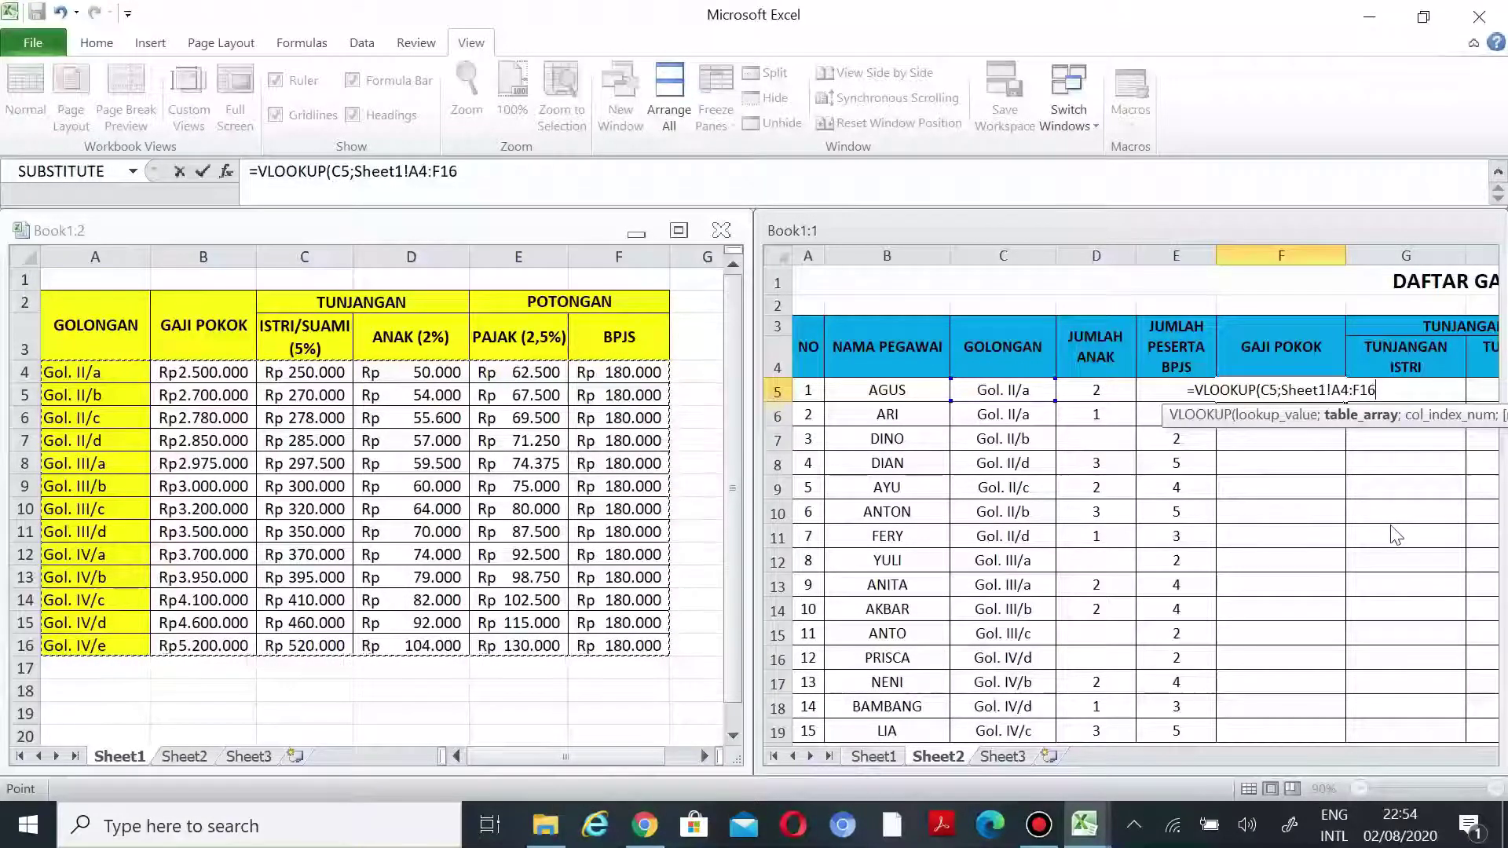
pyautogui.press('F4')
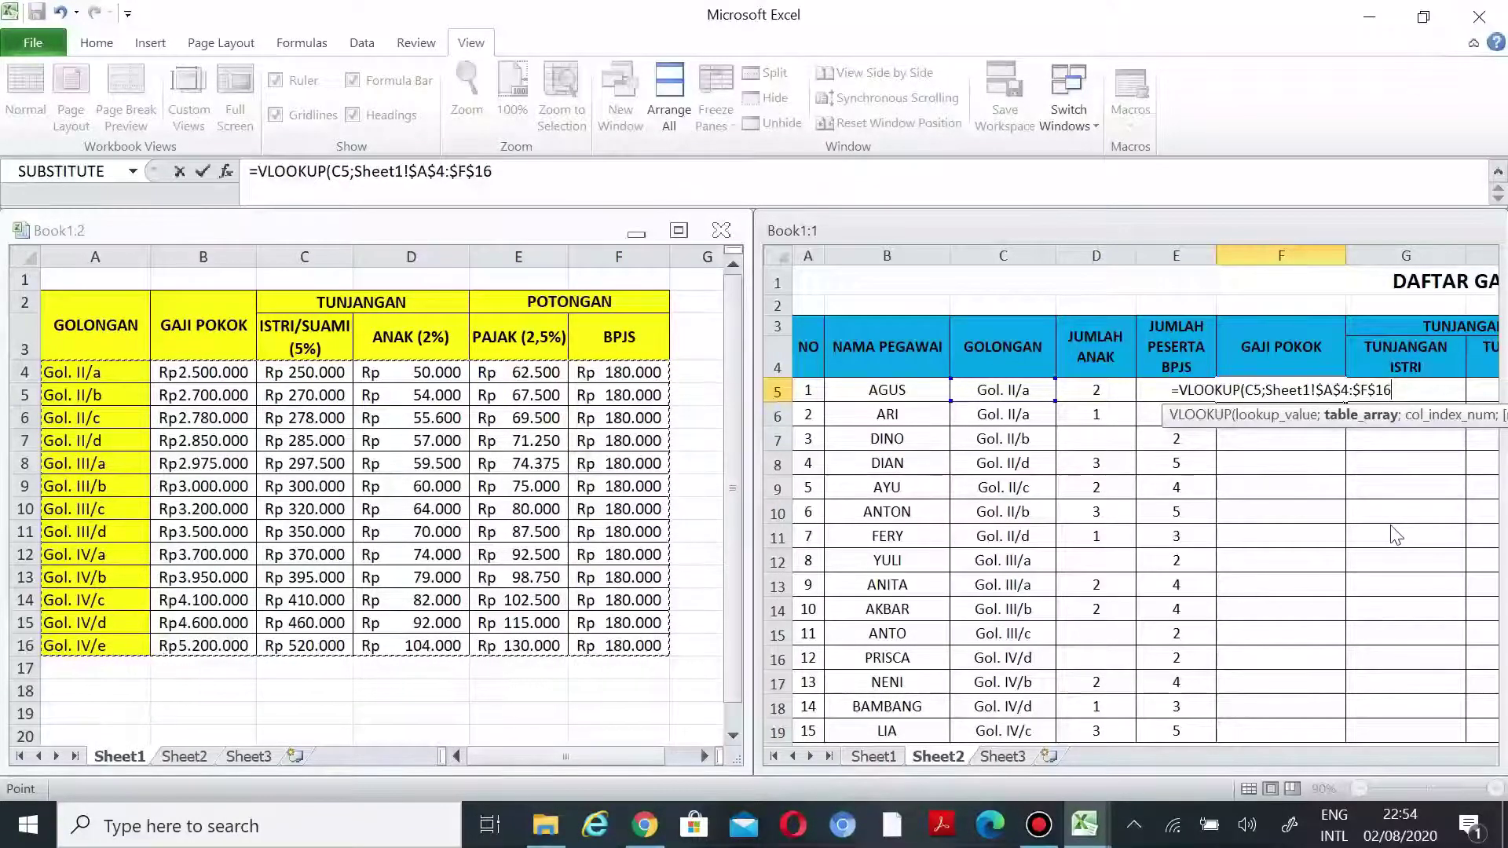
# - Complete the Gaji Pokok VLOOKUP in F5 with column index 2 and range lookup 0
pyautogui.write(';')
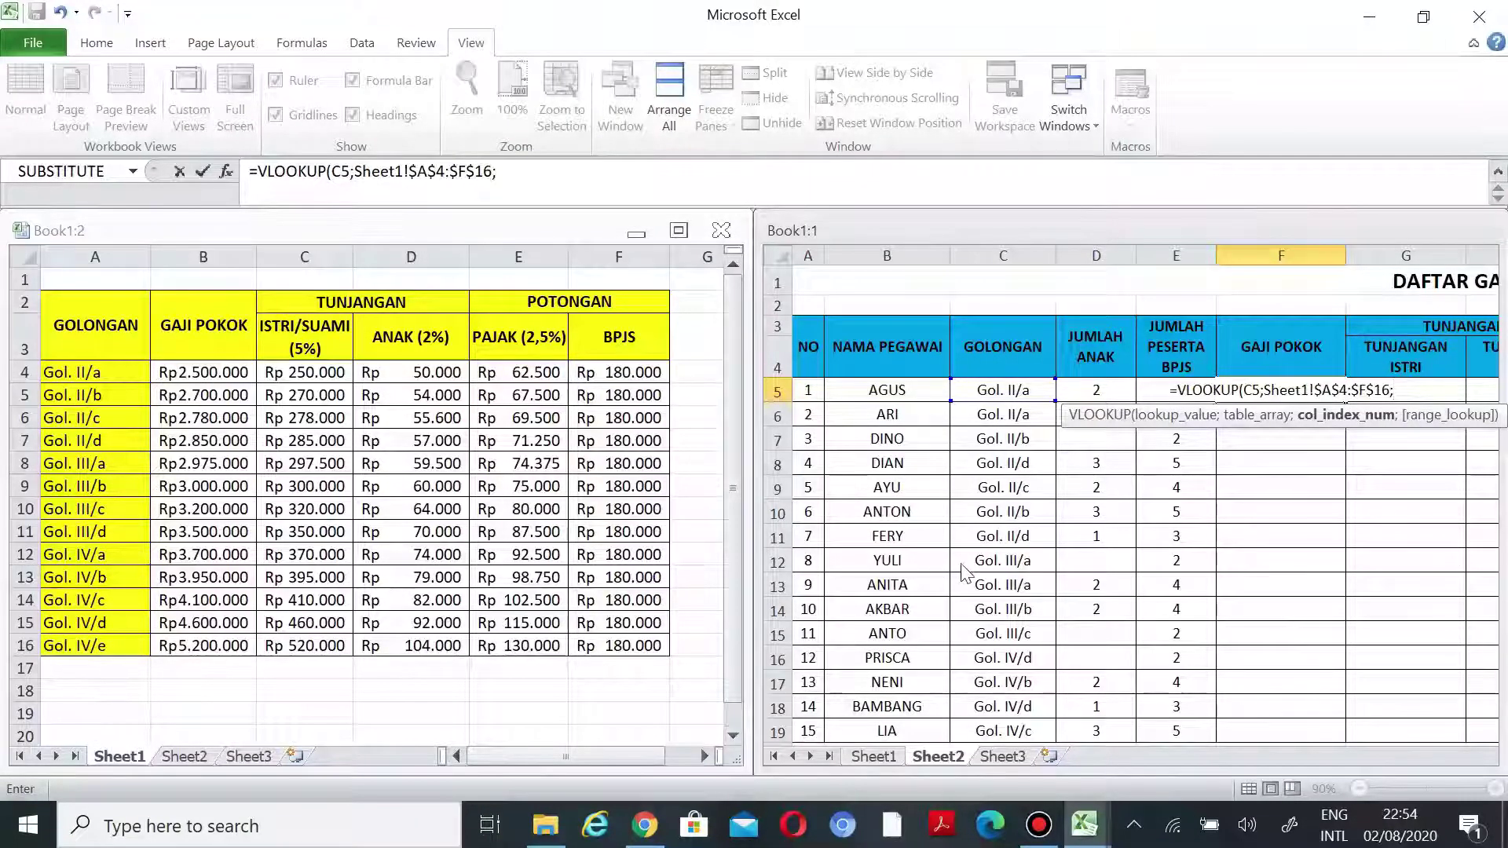
pyautogui.write('2')
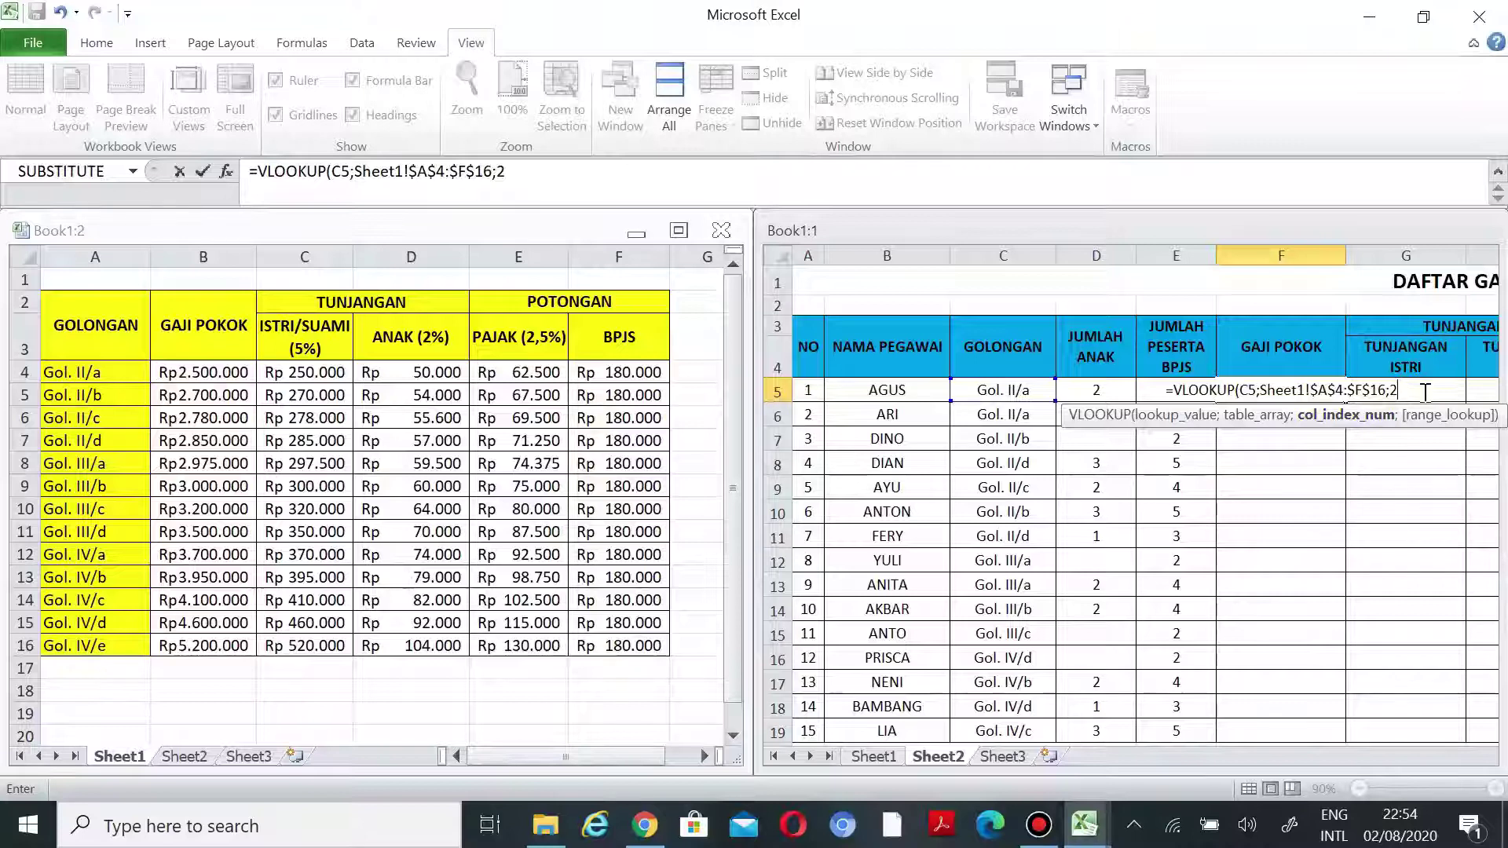
pyautogui.write(';')
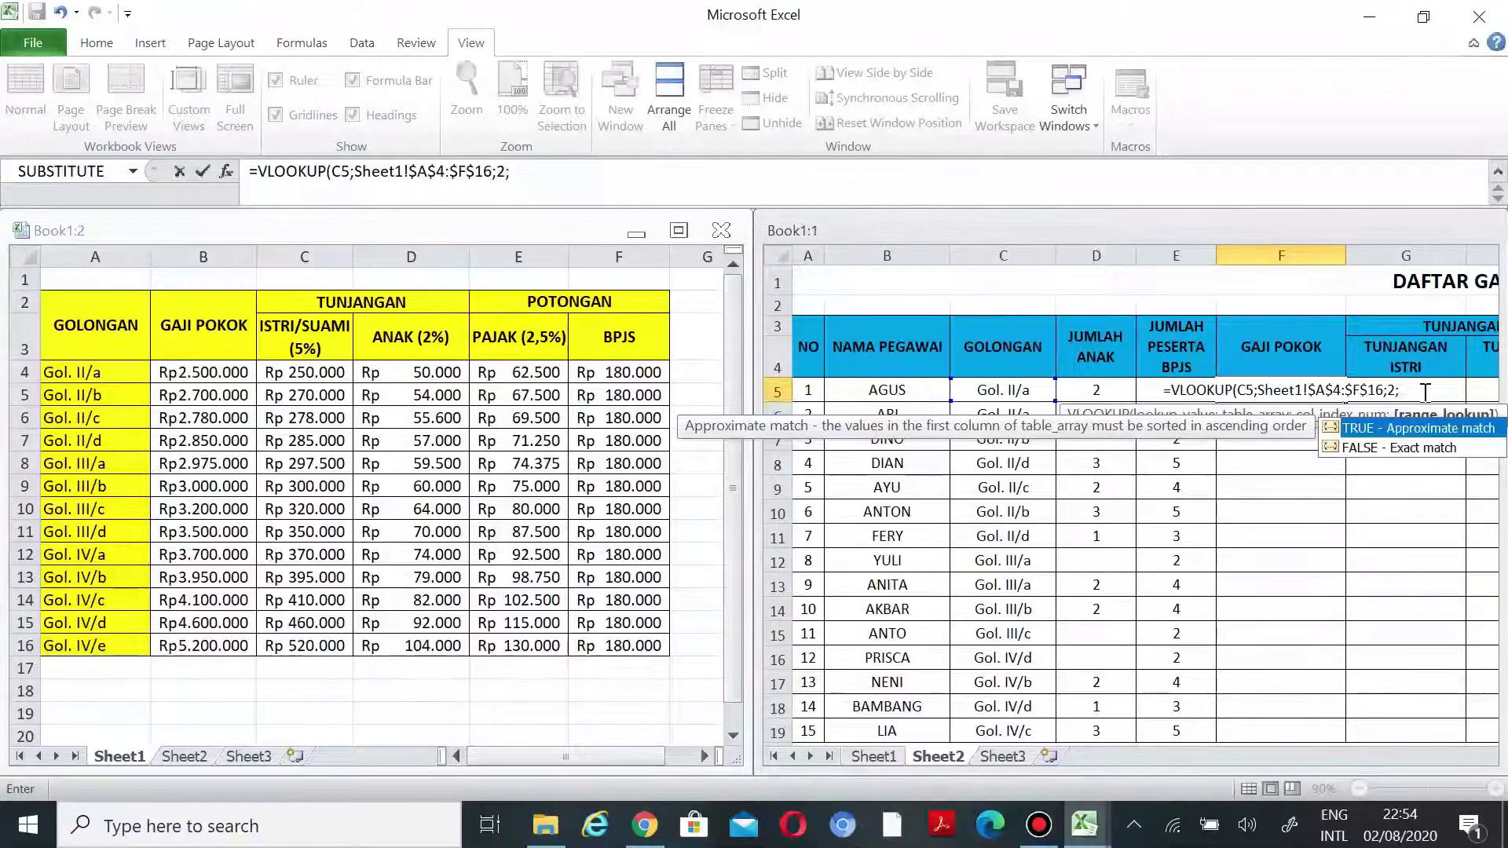
pyautogui.write('0')
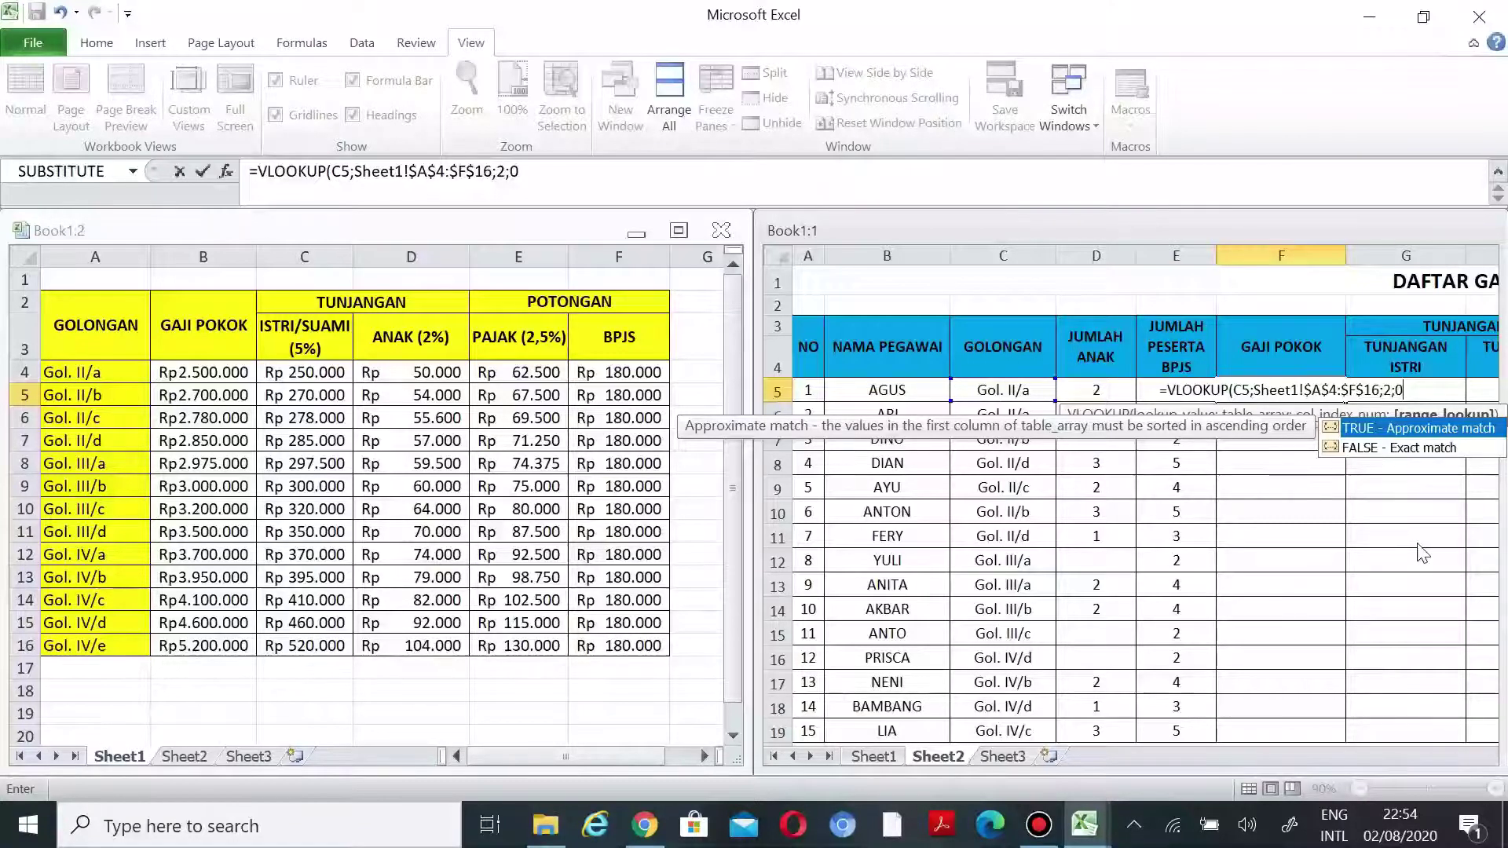
pyautogui.write(')')
pyautogui.press('Return')
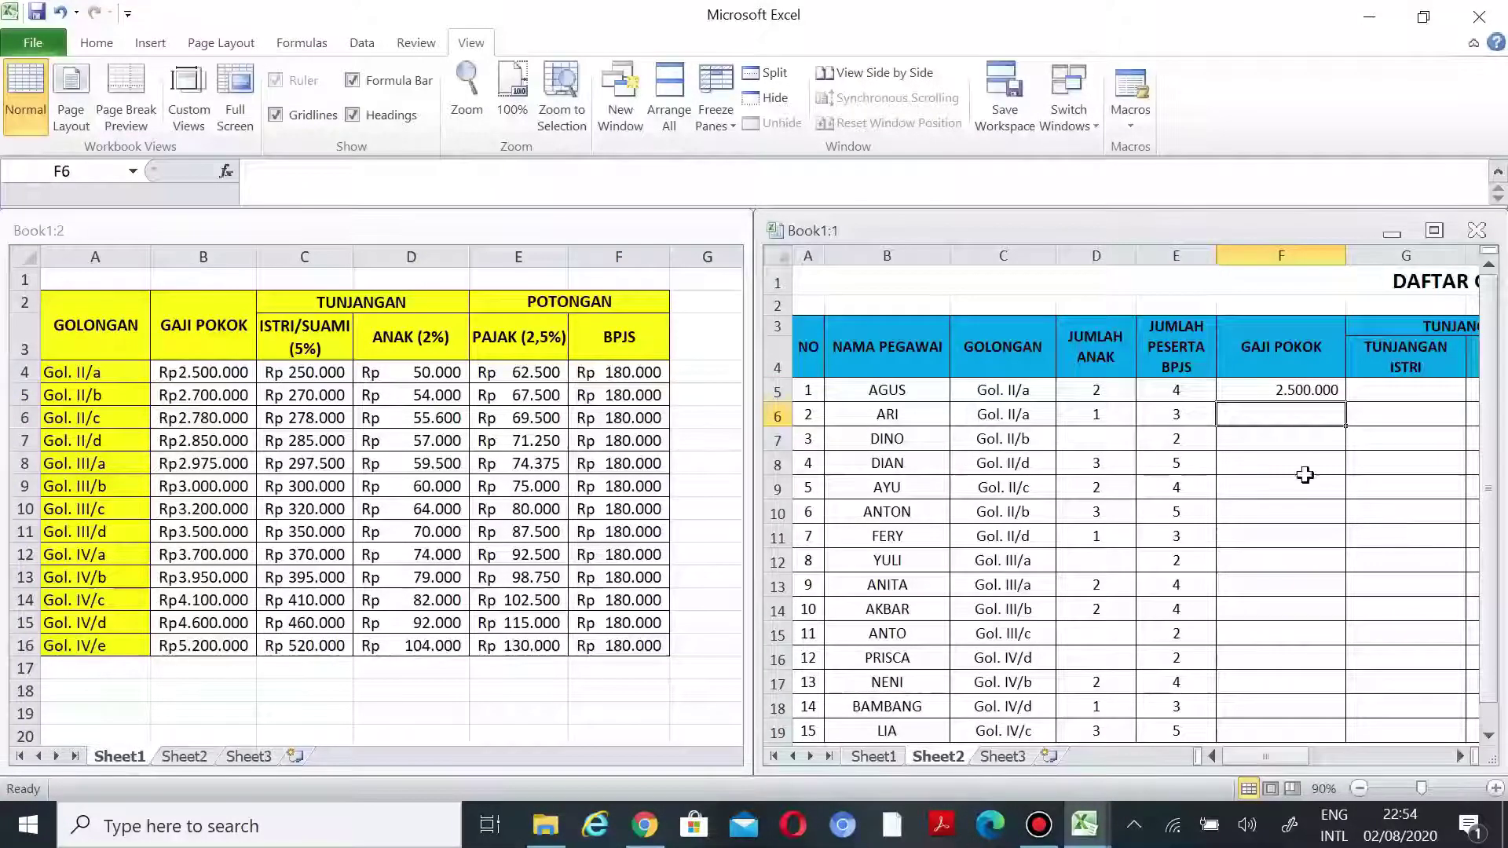
# - Check the first employee's Gaji Pokok against the Sheet1 table and fill the F5 formula down to F19
pyautogui.click(1297, 392)
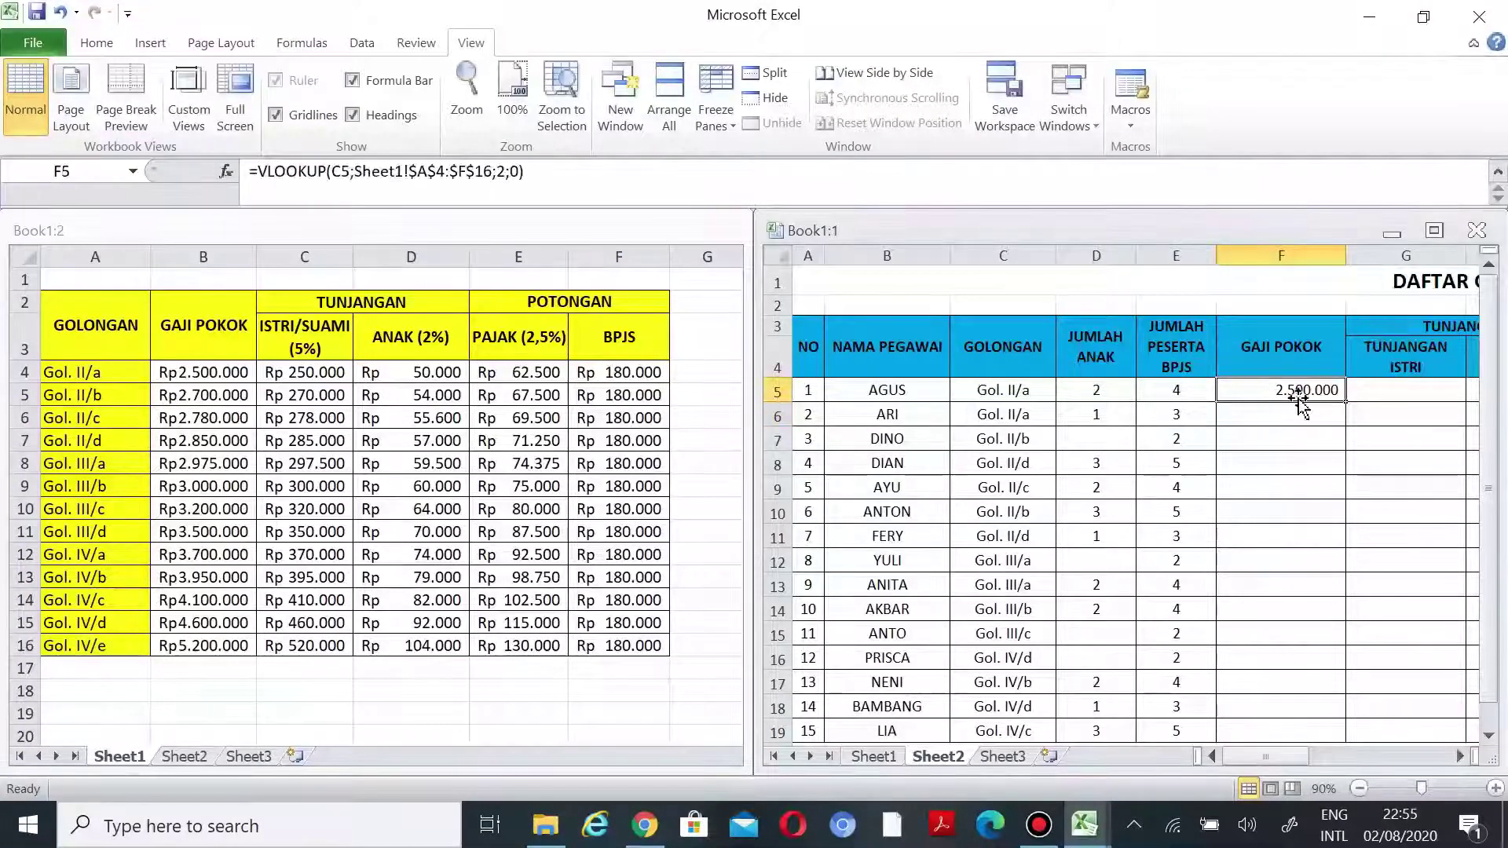
pyautogui.click(889, 396)
pyautogui.click(1008, 393)
pyautogui.click(200, 378)
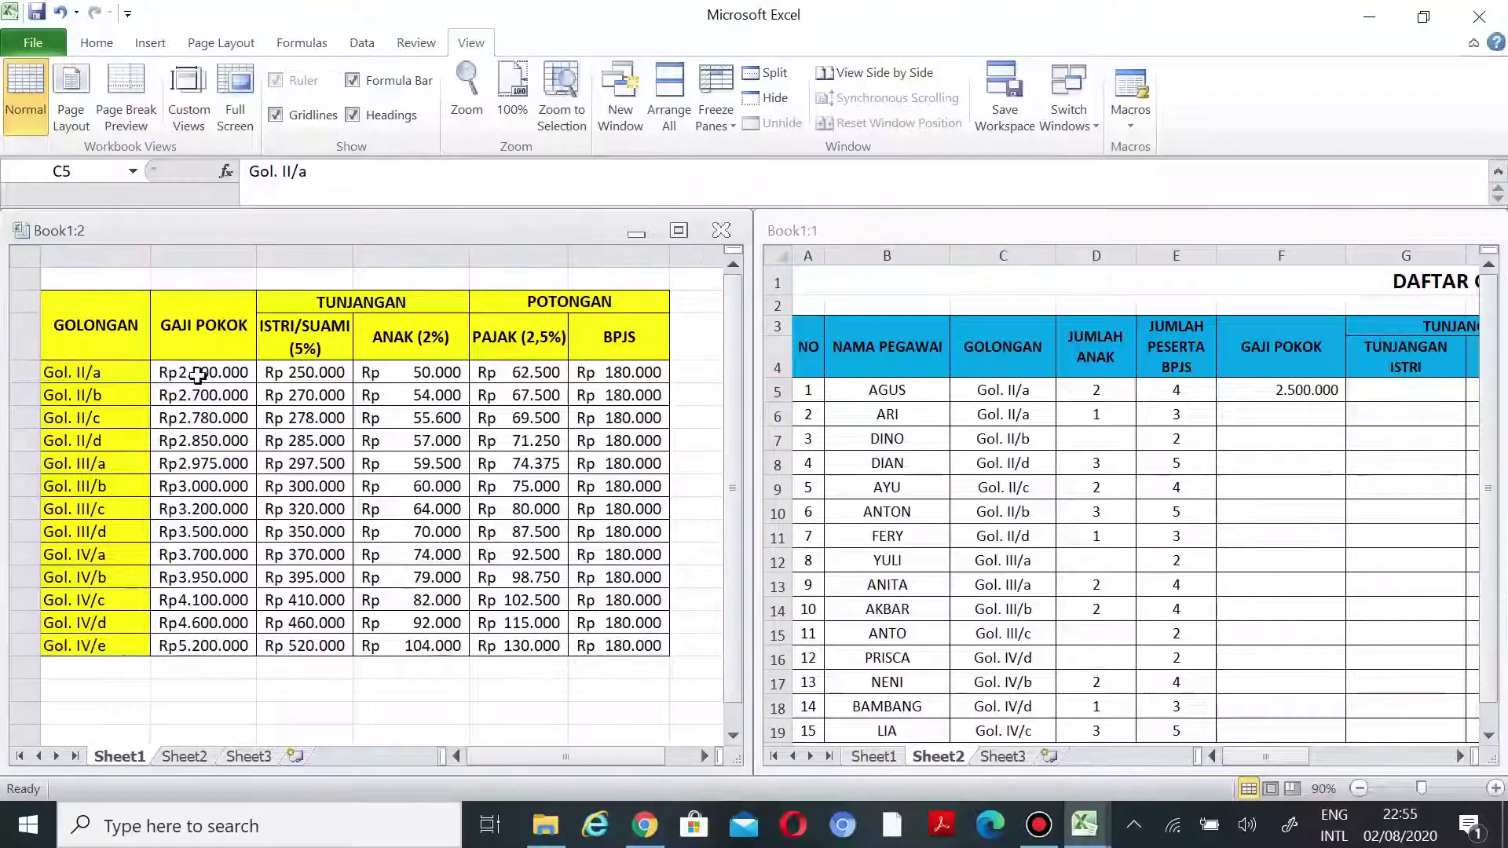
pyautogui.click(1011, 471)
pyautogui.click(1297, 391)
pyautogui.moveTo(1348, 408); pyautogui.dragTo(1338, 668)
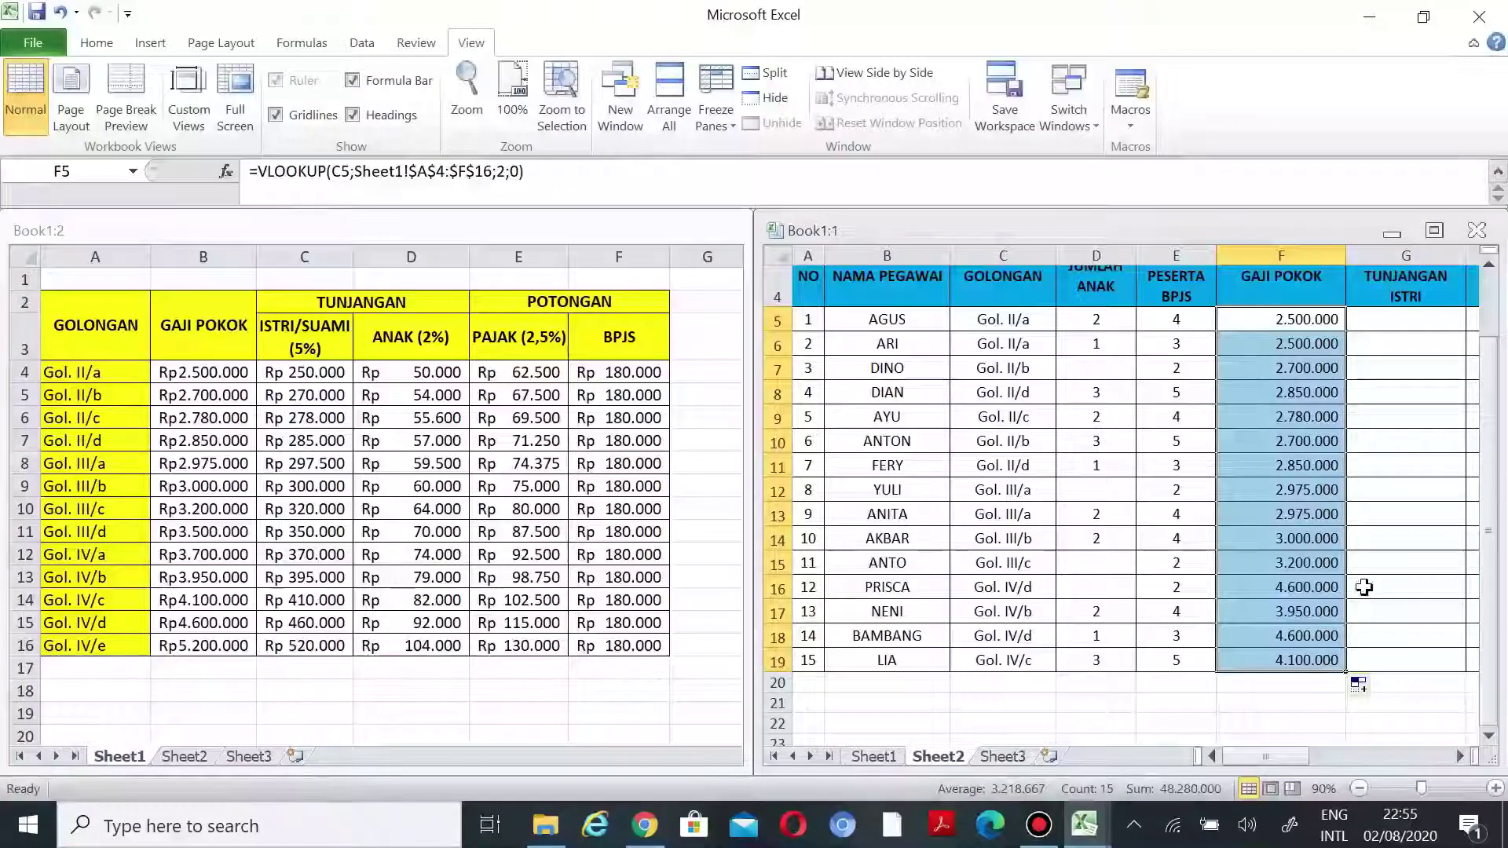
# - Start a VLOOKUP in Sheet2's Tunjangan Istri cell G5 with C5 as the lookup value and Sheet1!$A$4:$F$16 as the absolute table range
pyautogui.moveTo(1232, 759); pyautogui.dragTo(1281, 758)
pyautogui.scroll(1, 1299, 656)
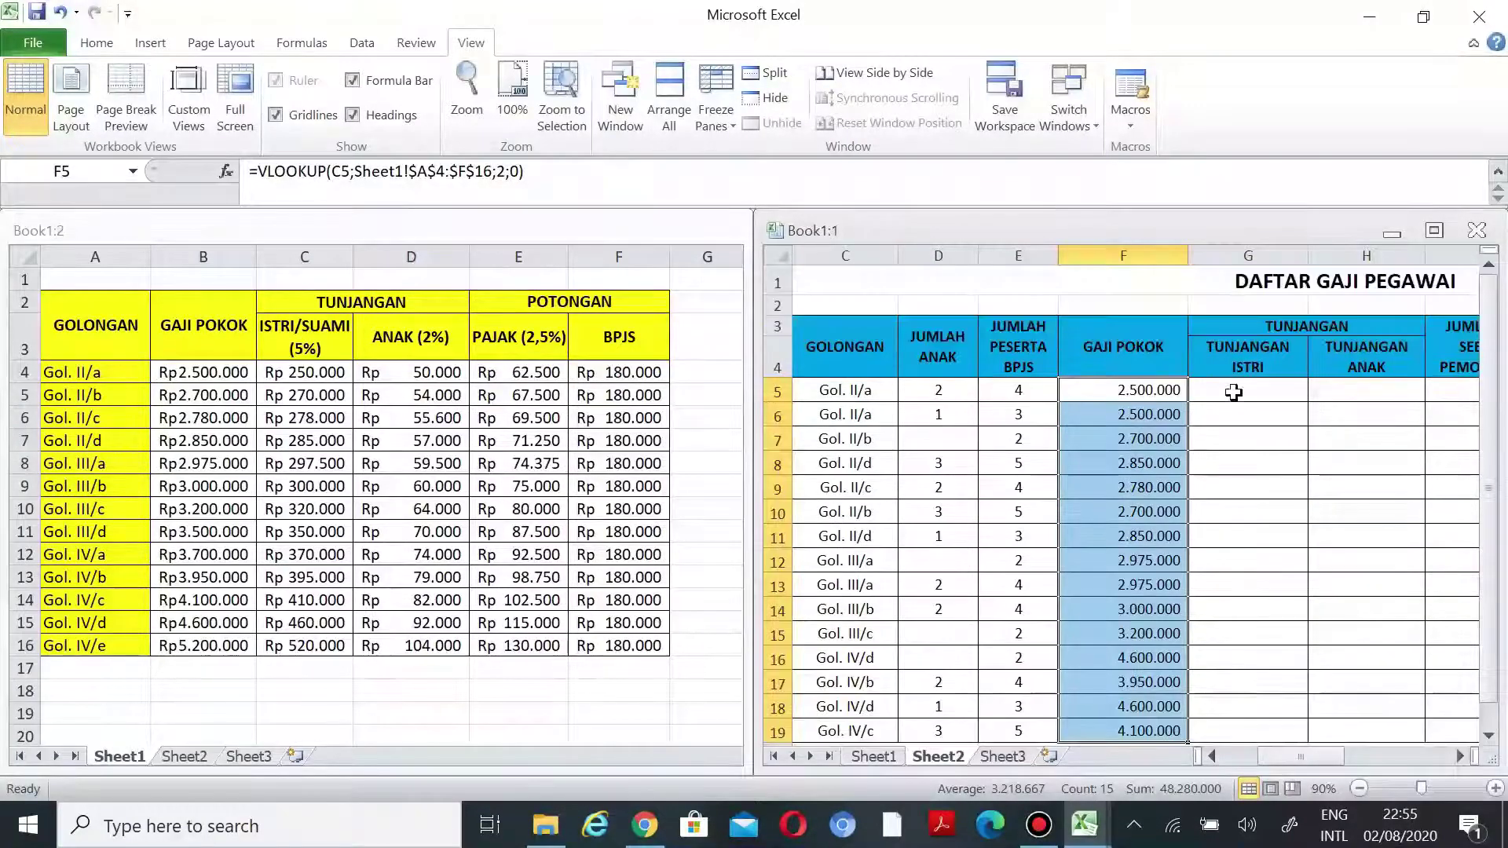
pyautogui.click(1234, 389)
pyautogui.write('=VLOOK')
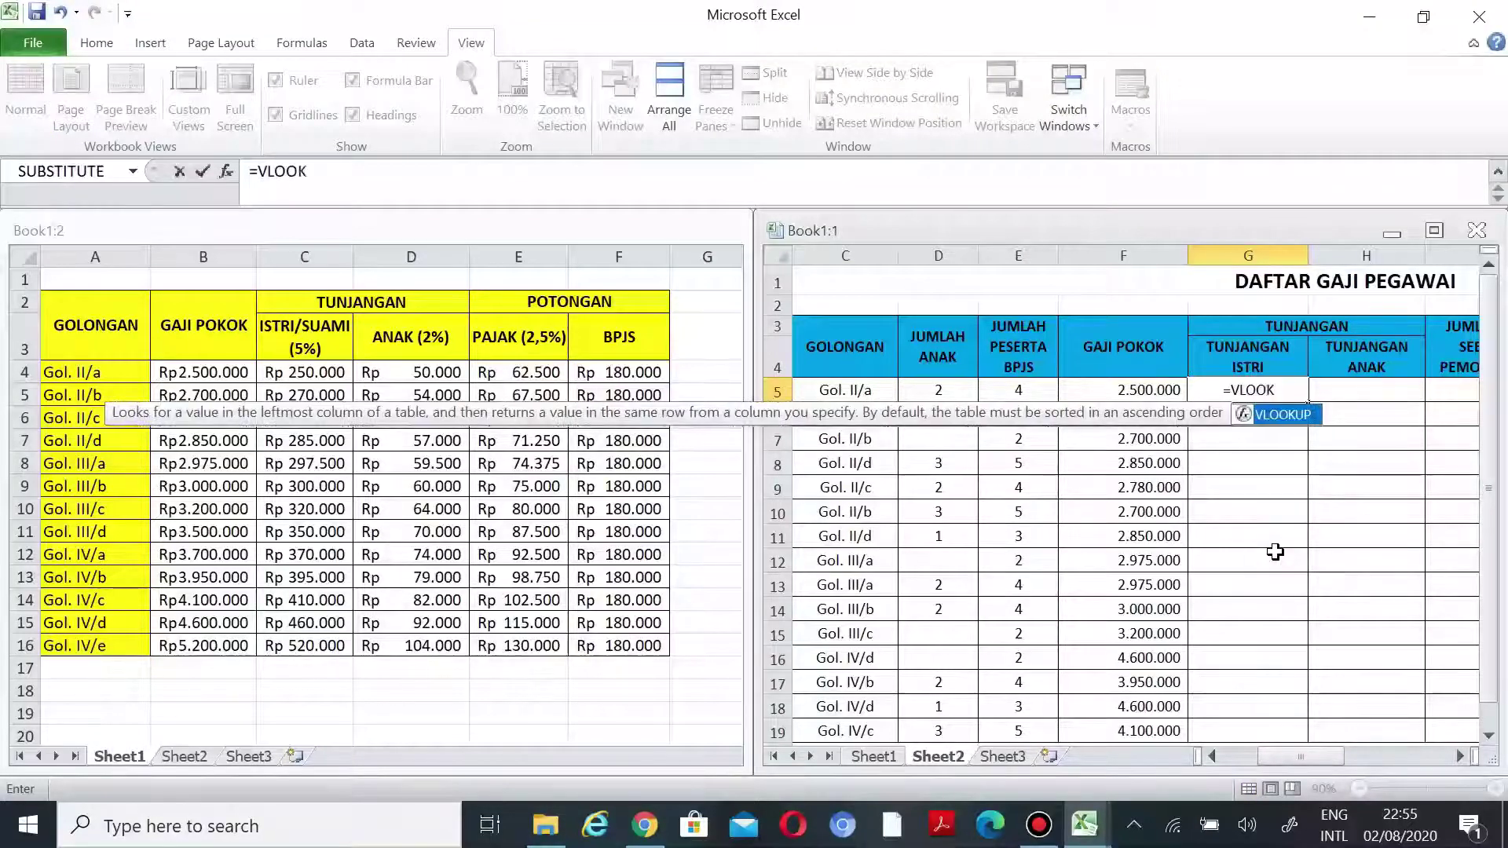
pyautogui.write('UP(')
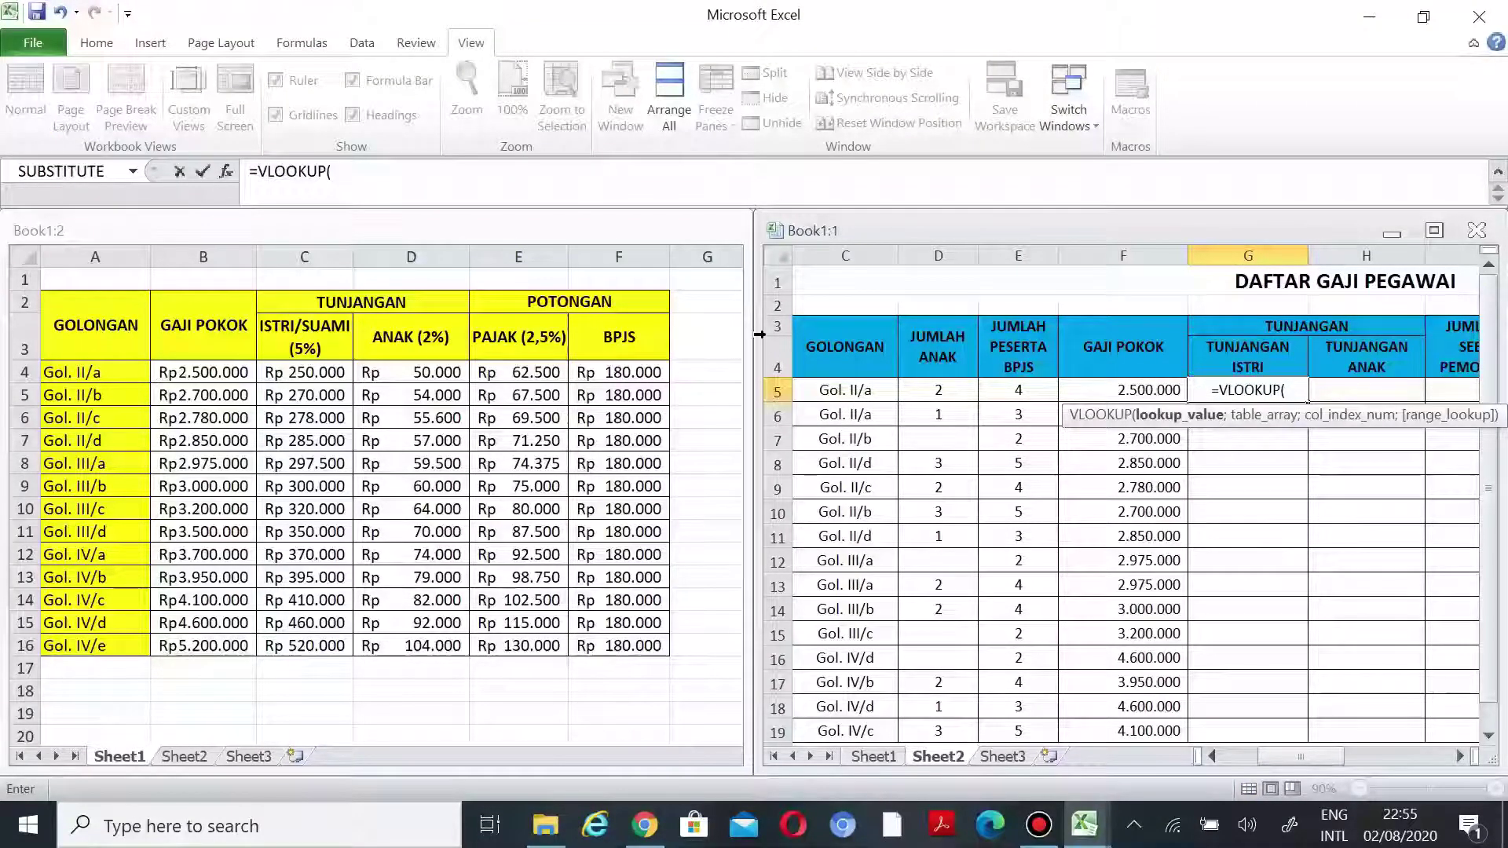
pyautogui.click(847, 393)
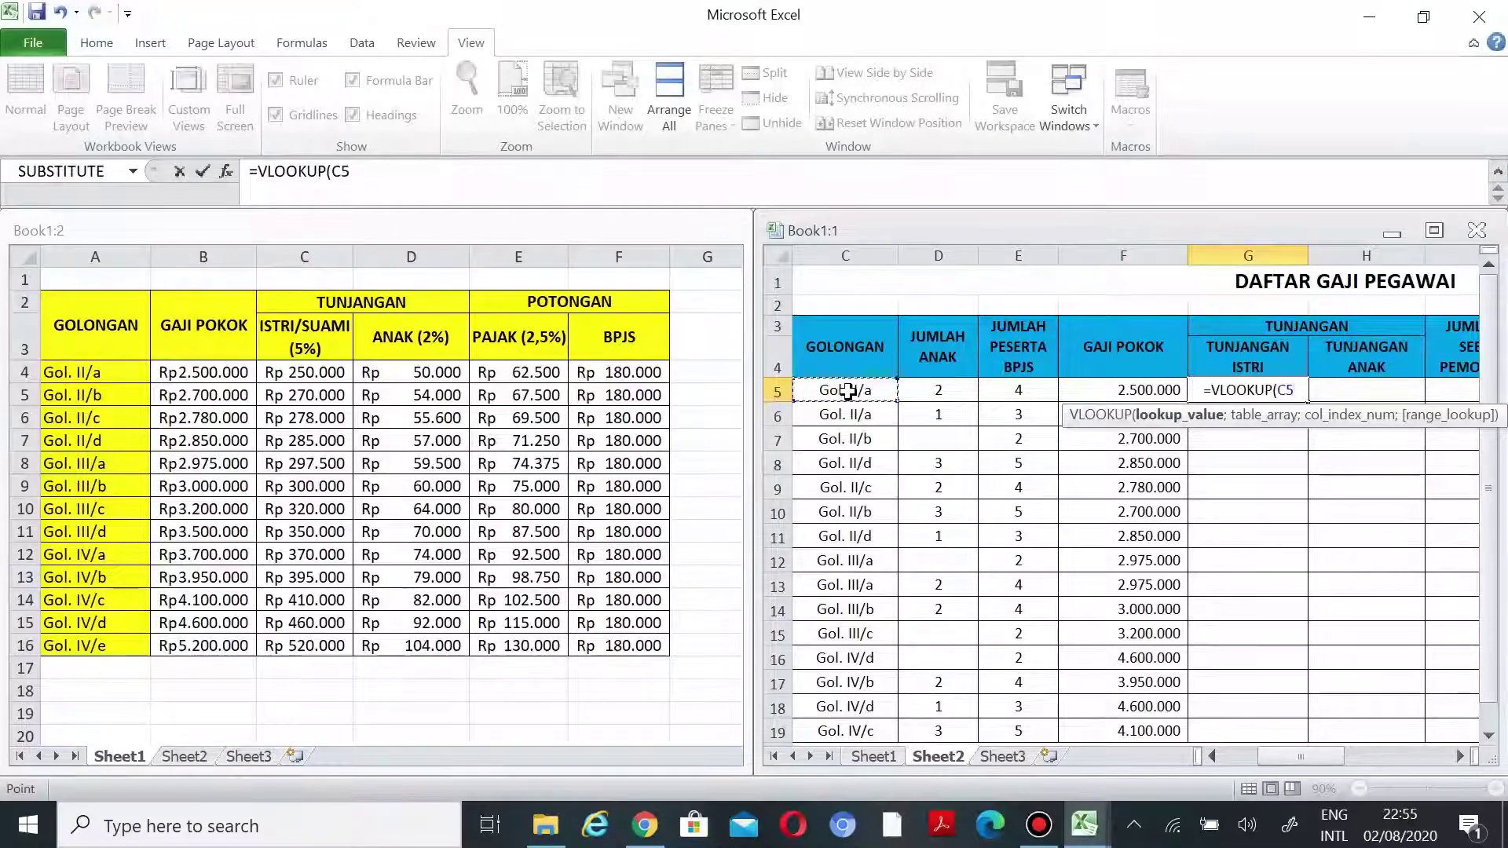
pyautogui.write(';')
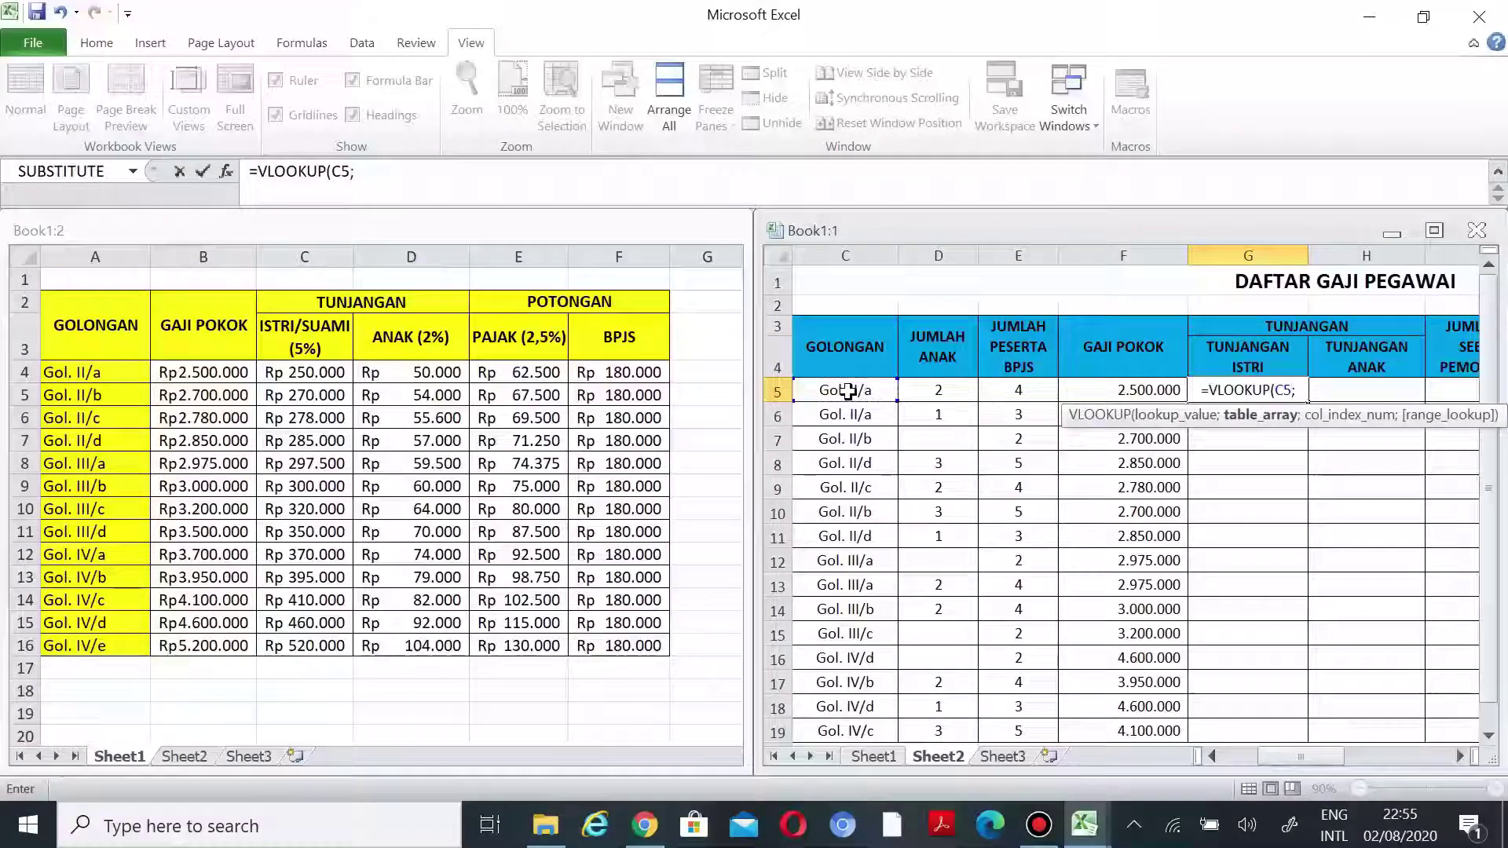
pyautogui.click(87, 385)
pyautogui.moveTo(71, 373); pyautogui.dragTo(652, 648)
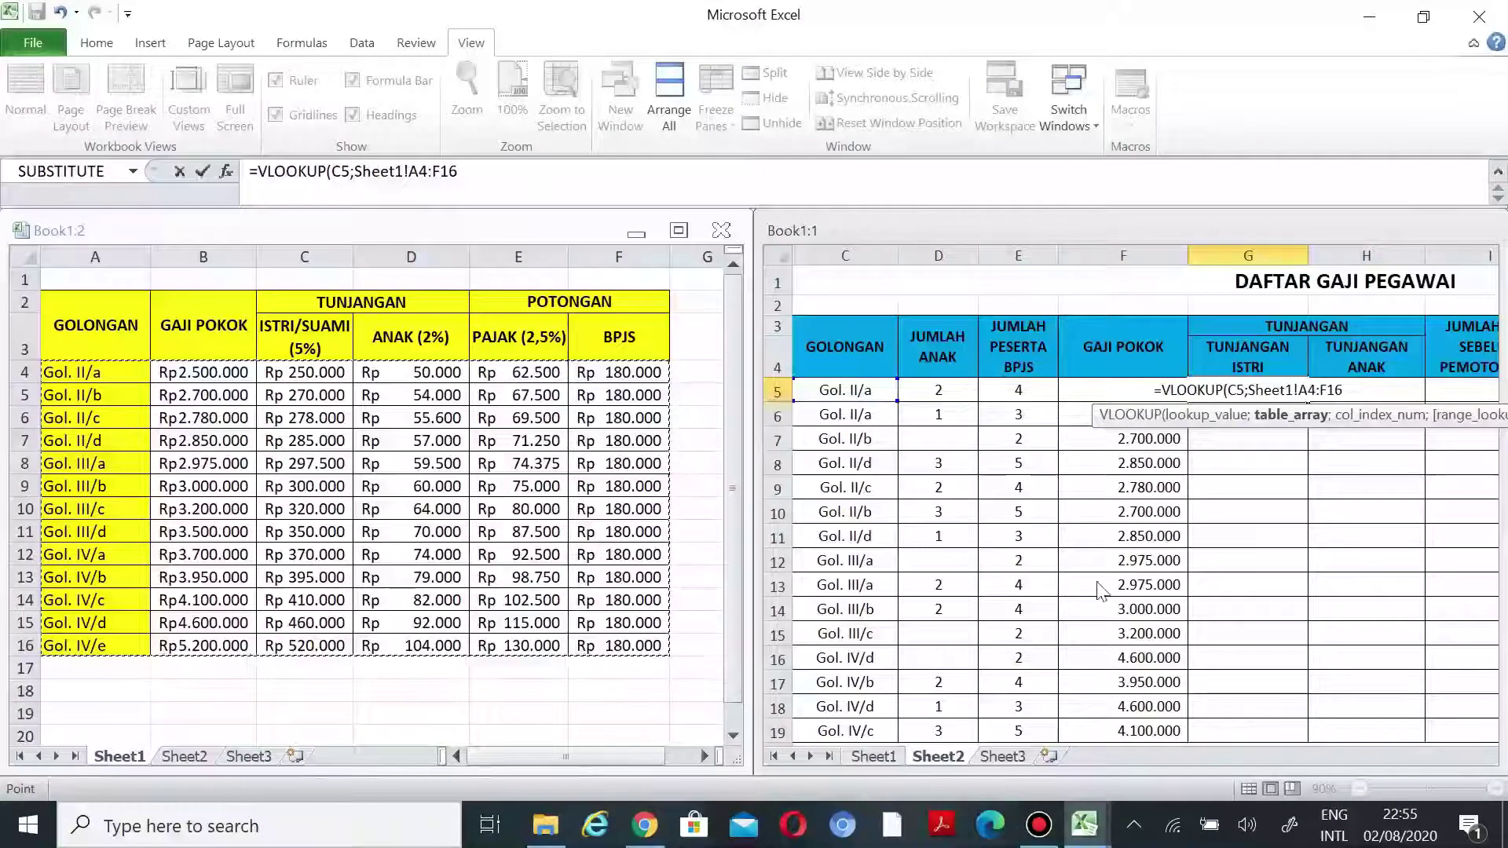
pyautogui.press('F4')
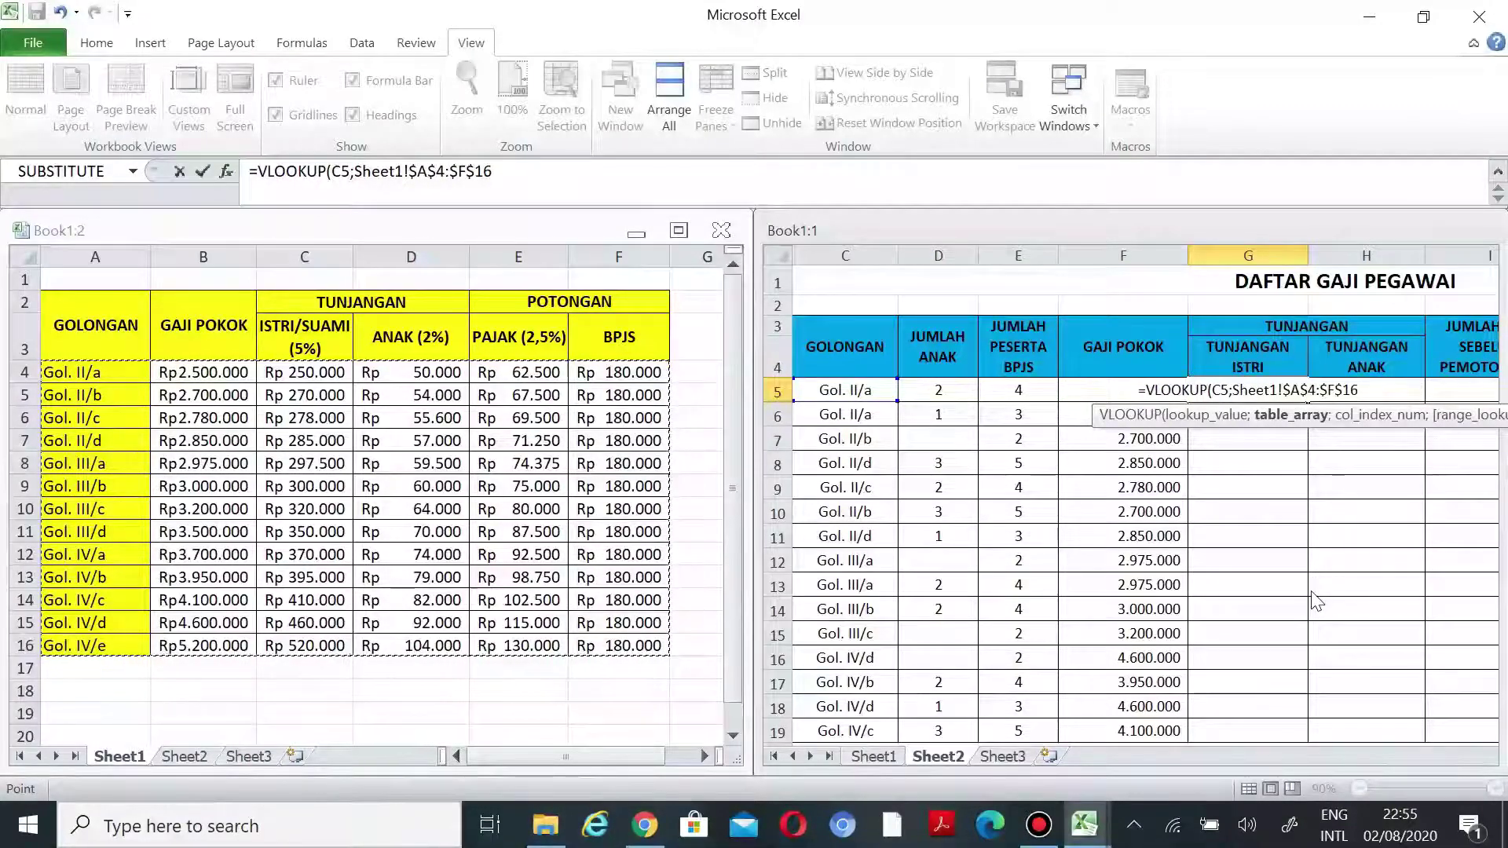
pyautogui.write(';')
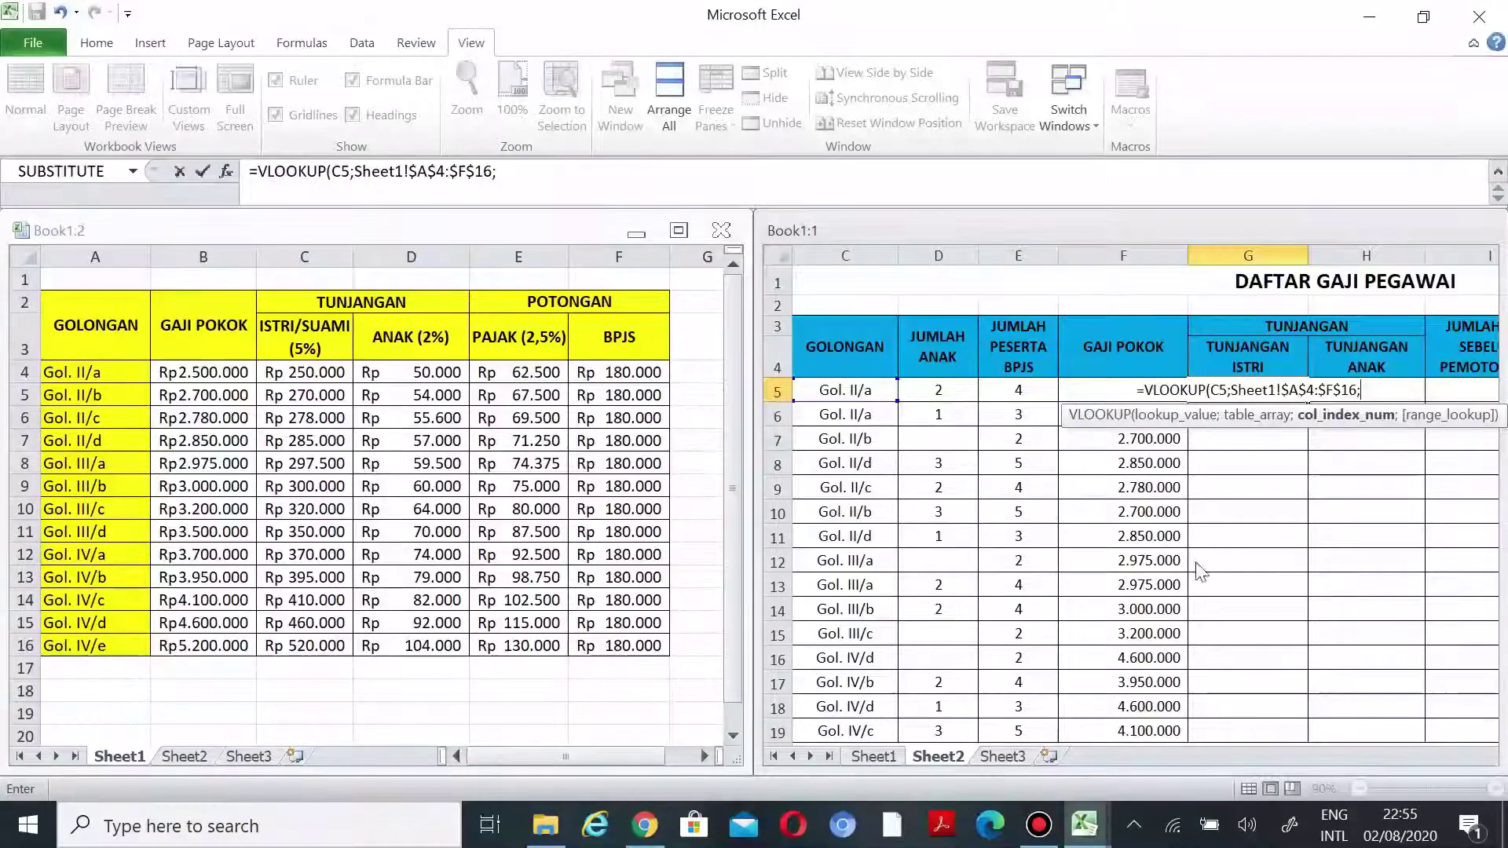
# - Complete the Tunjangan Istri VLOOKUP in G5 with column index 3 and range lookup 0, and fill it down to G19
pyautogui.write('3;0)')
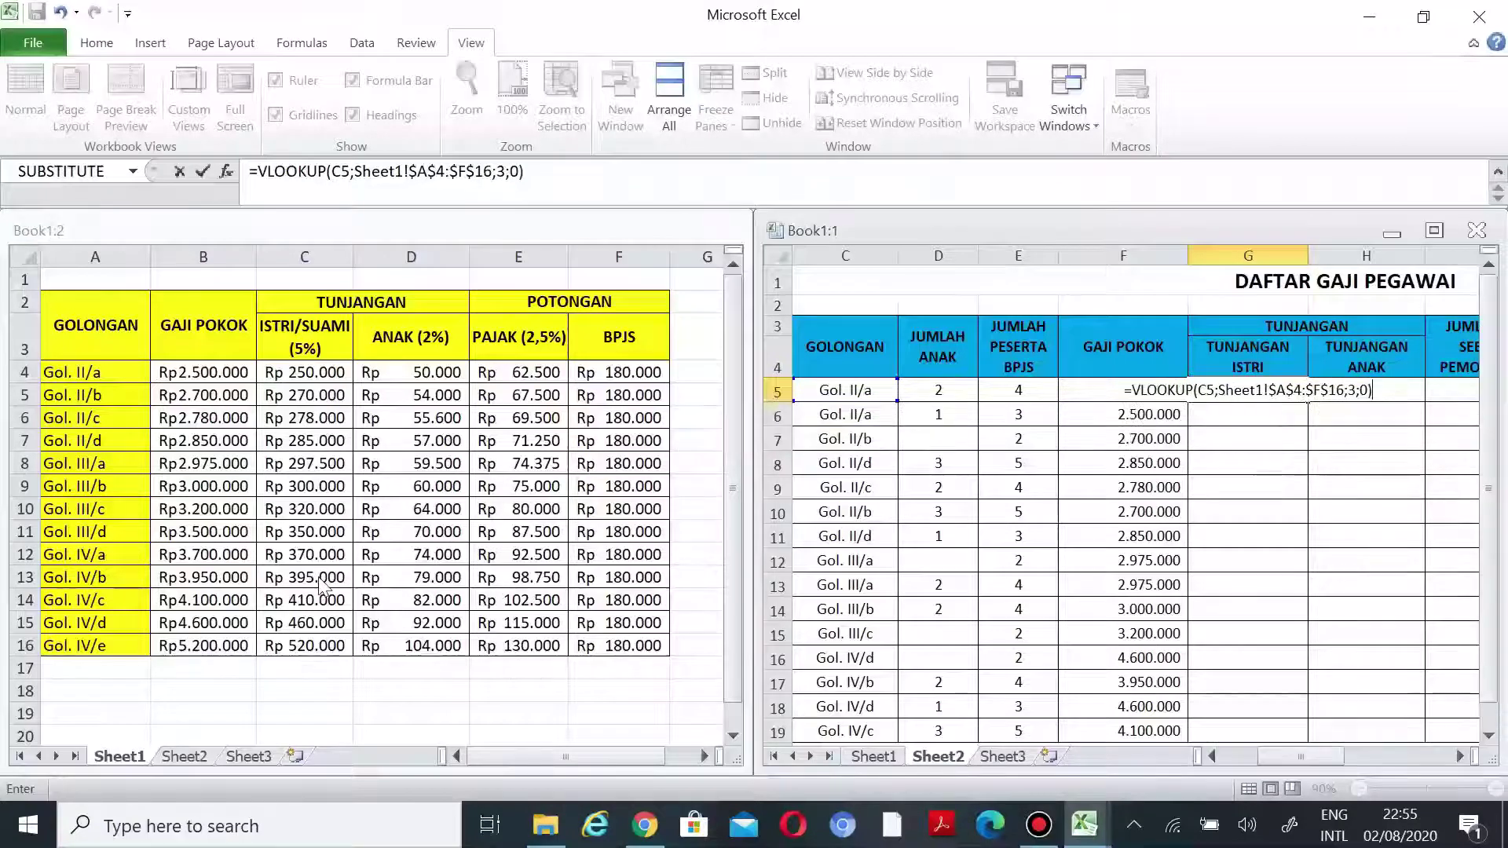
pyautogui.press('Return')
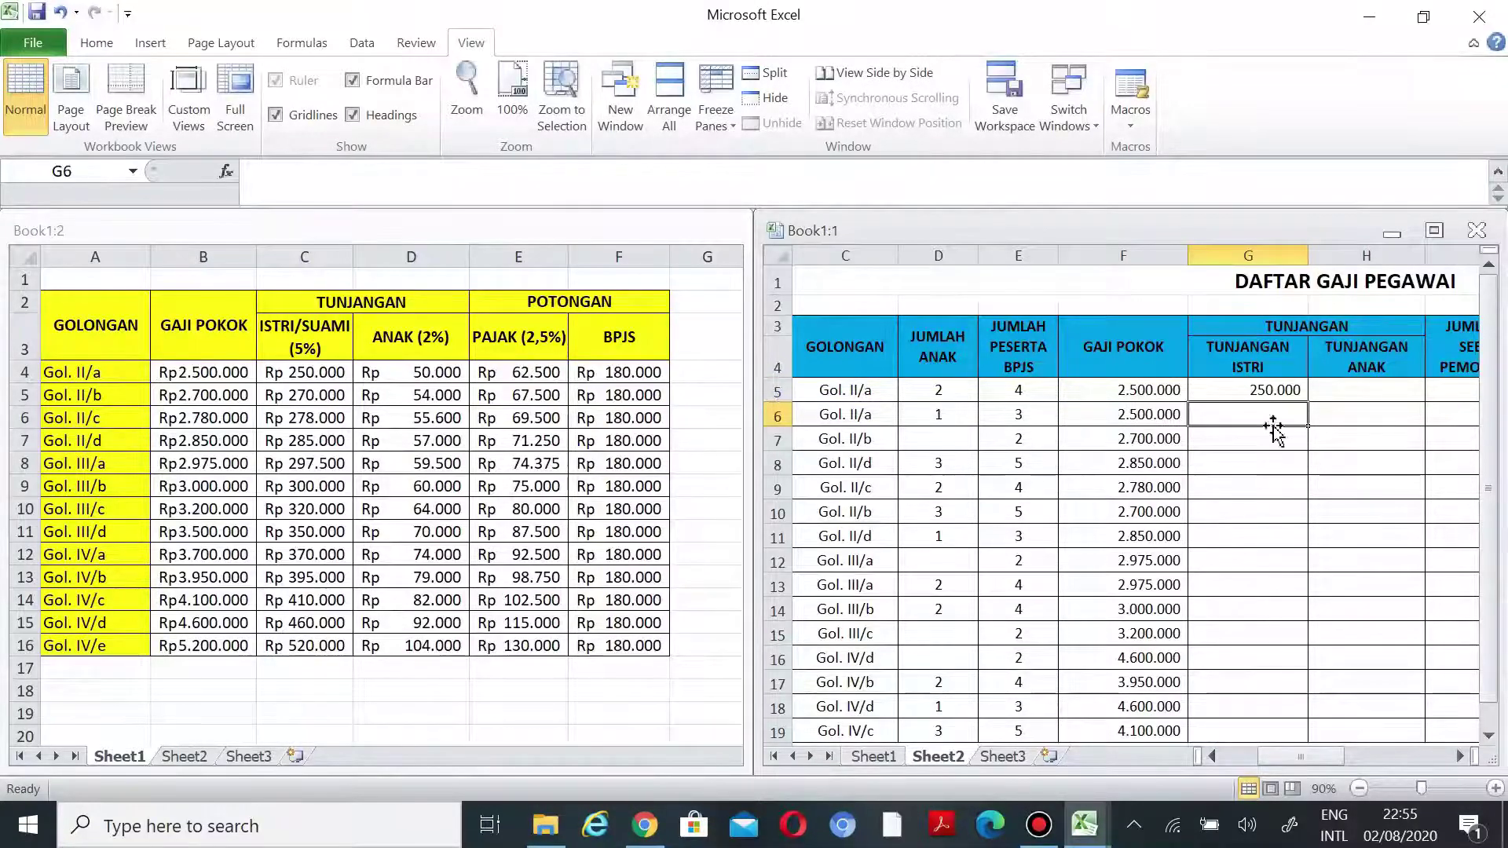
pyautogui.click(1257, 391)
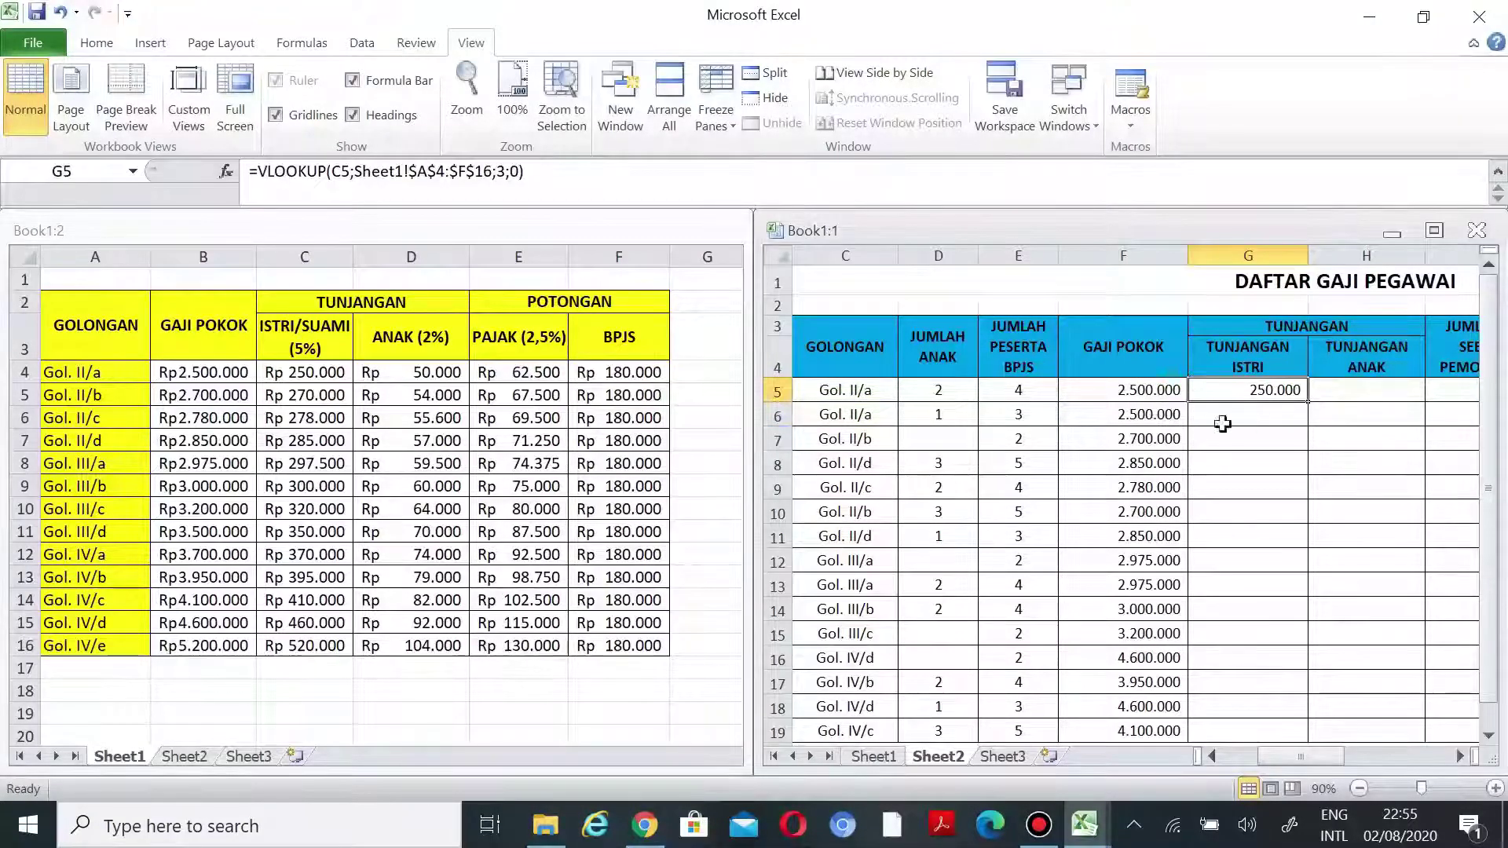
pyautogui.click(1151, 390)
pyautogui.click(1279, 393)
pyautogui.moveTo(1307, 401); pyautogui.dragTo(1299, 661)
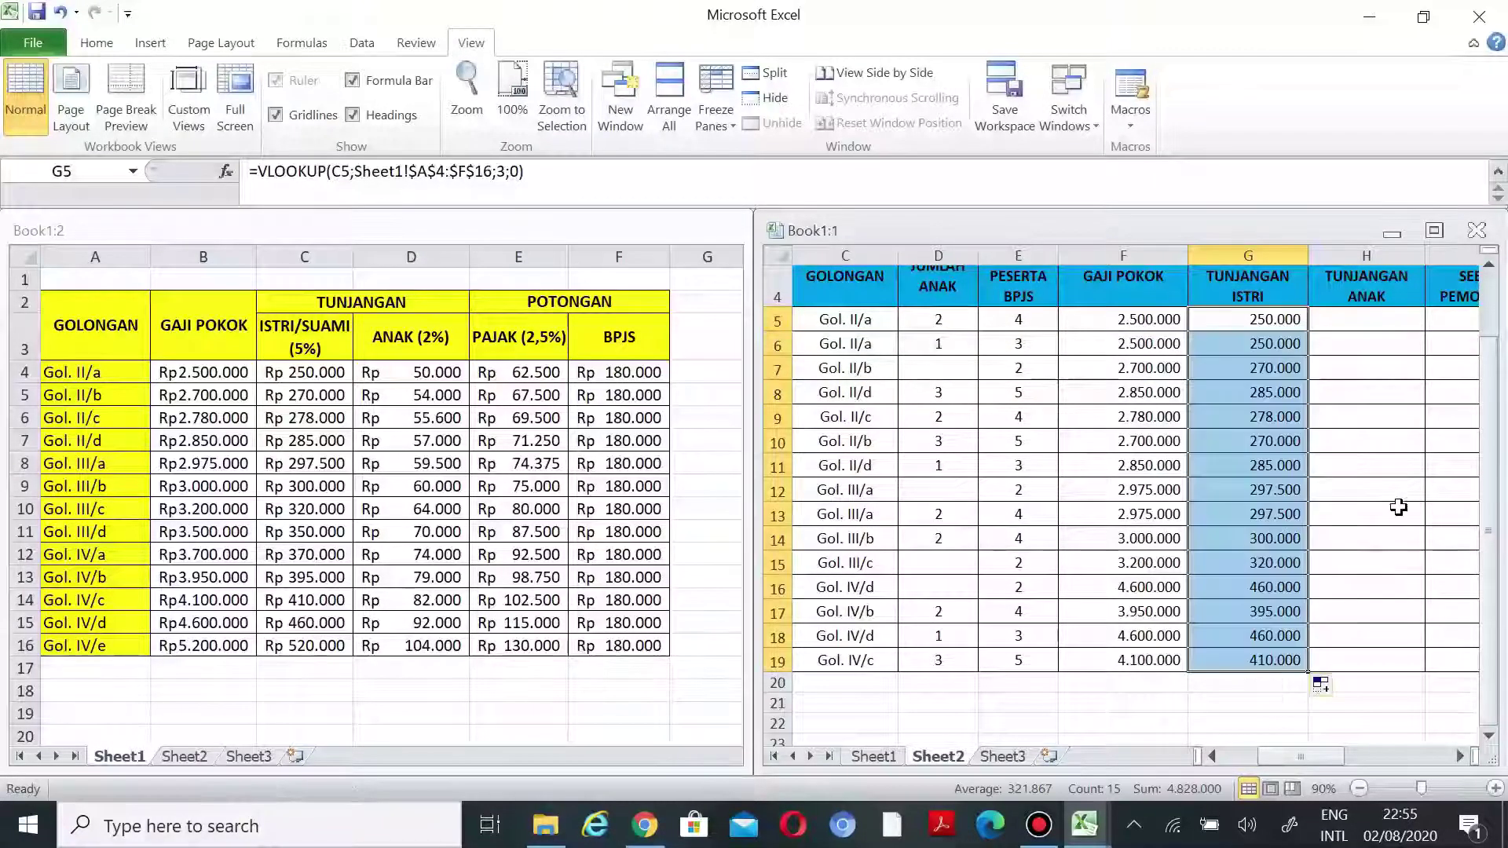
# - Enter a Tunjangan Anak VLOOKUP in H5 with lookup value C5, absolute range Sheet1!$A$4:$F$16, column index 4 and range lookup 0
pyautogui.scroll(1, 1397, 511)
pyautogui.click(1367, 393)
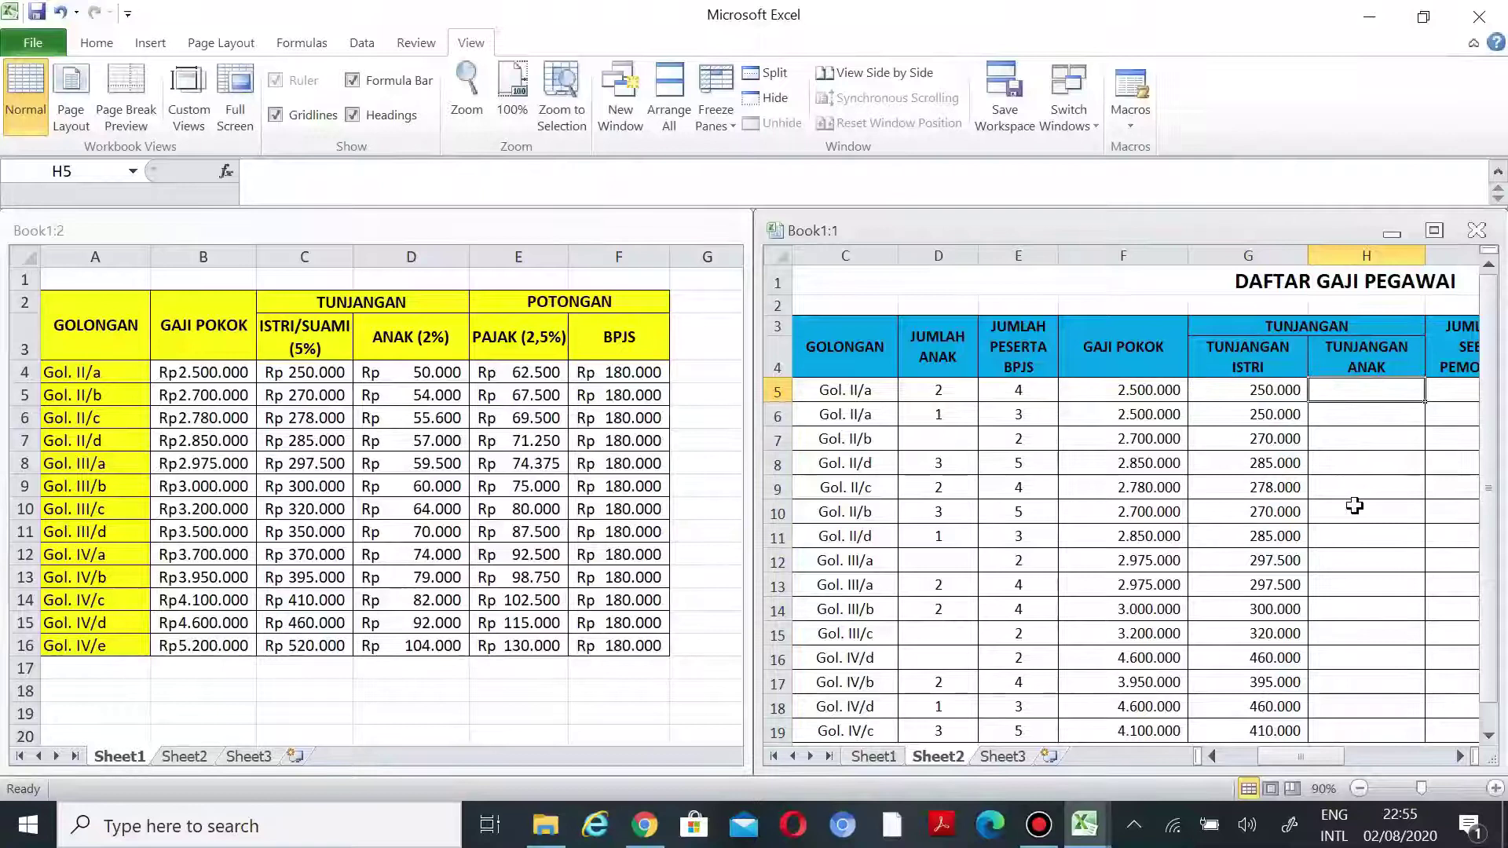
pyautogui.write('=VLO')
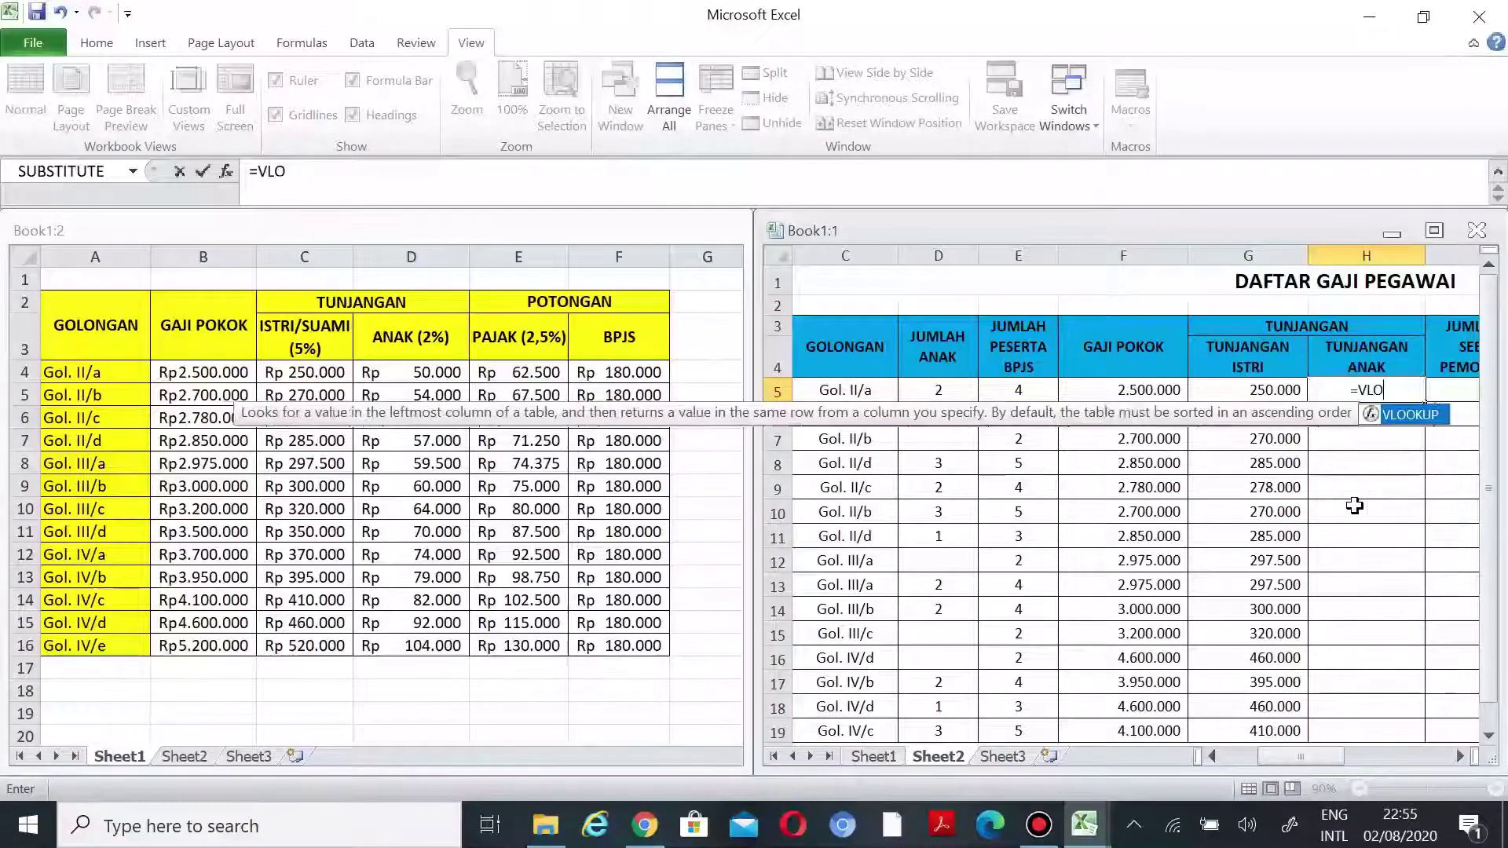
pyautogui.write('OKUP(')
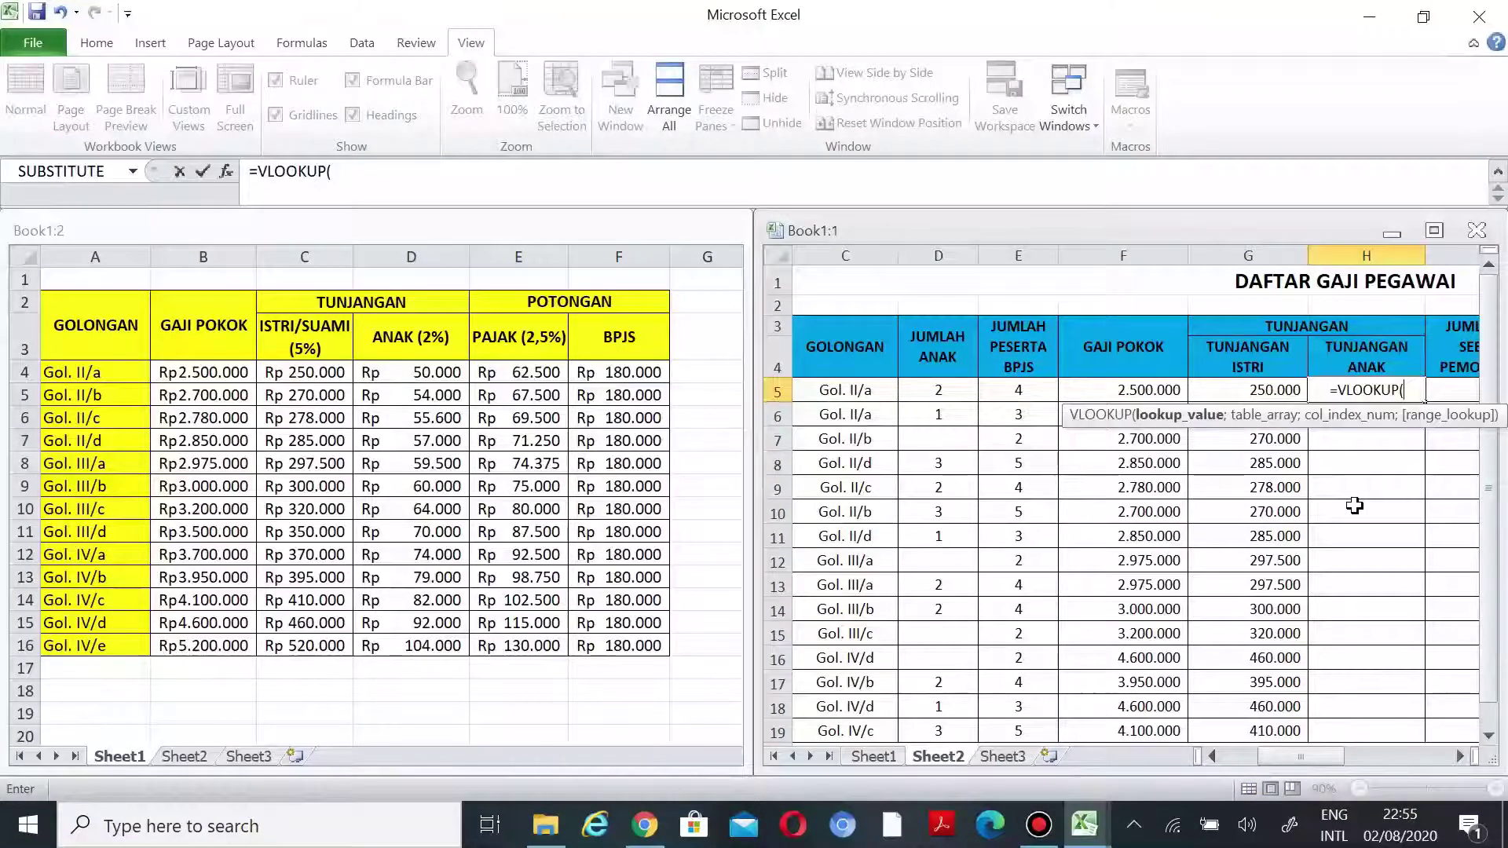
pyautogui.click(848, 397)
pyautogui.write(';')
pyautogui.moveTo(94, 373); pyautogui.dragTo(653, 646)
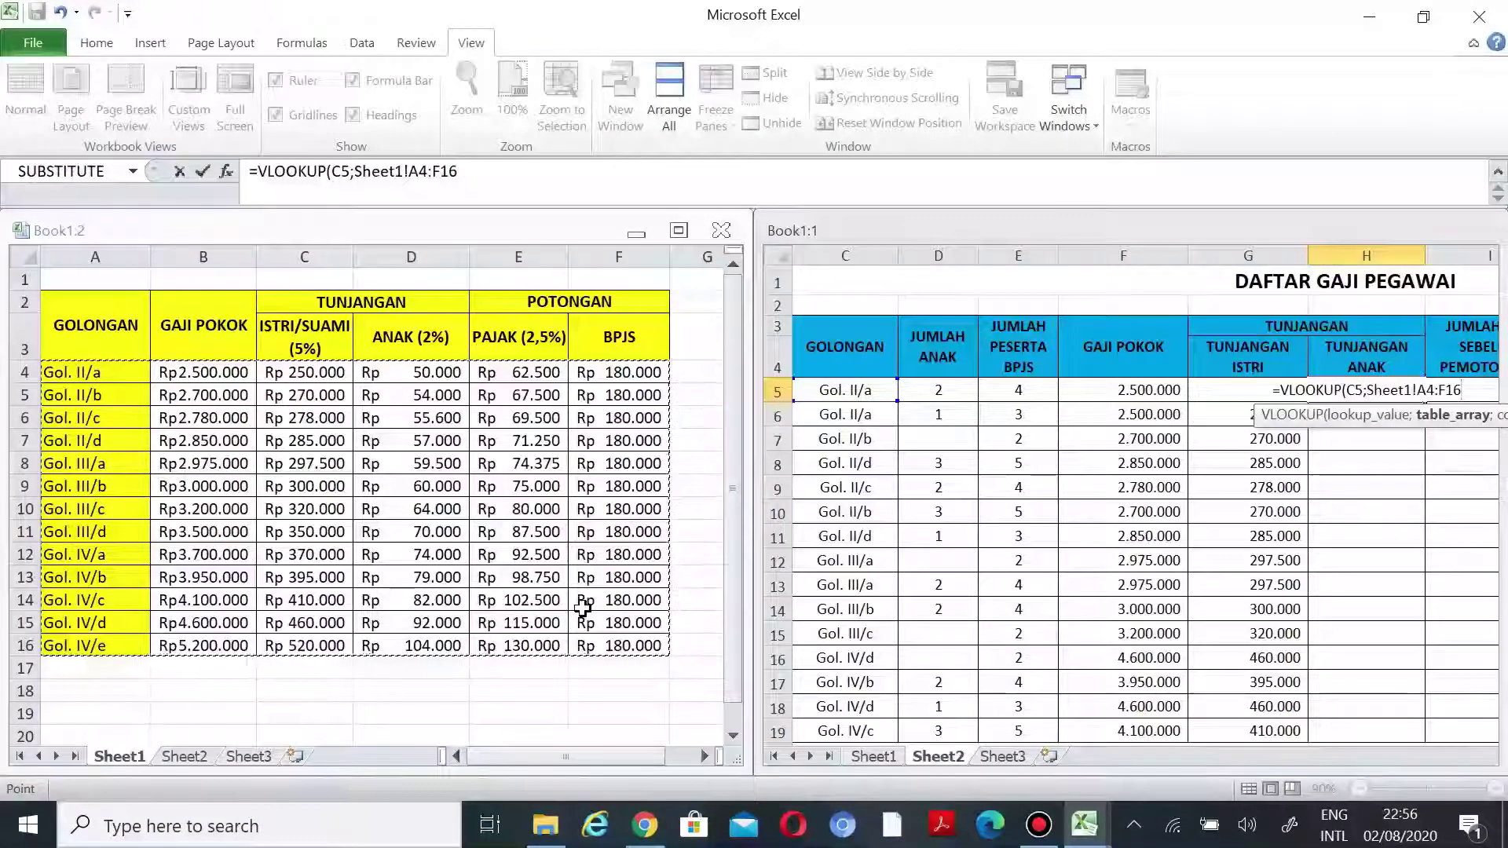
pyautogui.press('F4')
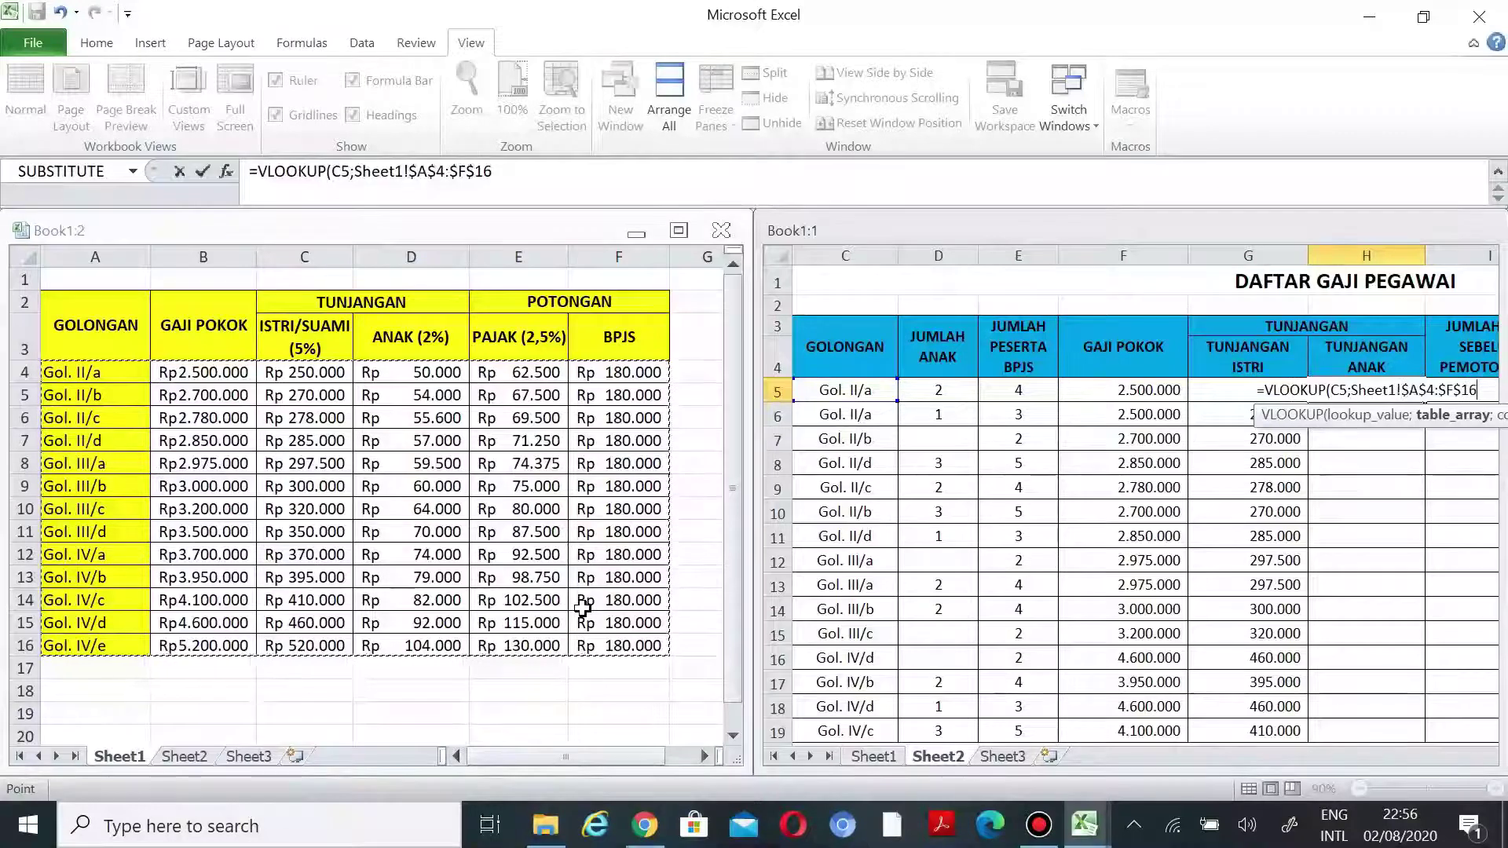
pyautogui.write(';')
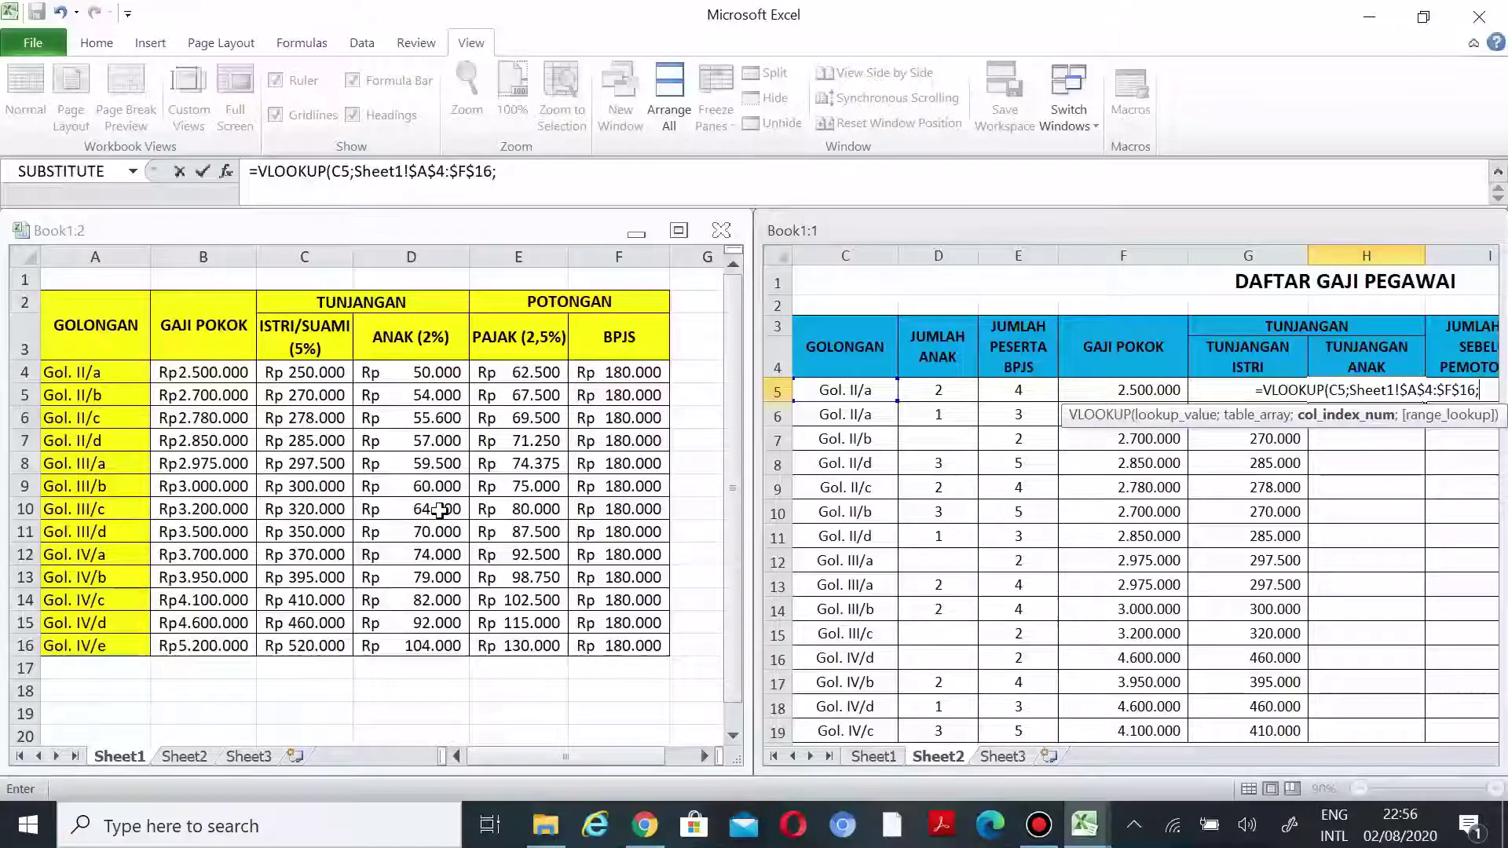
pyautogui.write('4;0)')
pyautogui.press('Return')
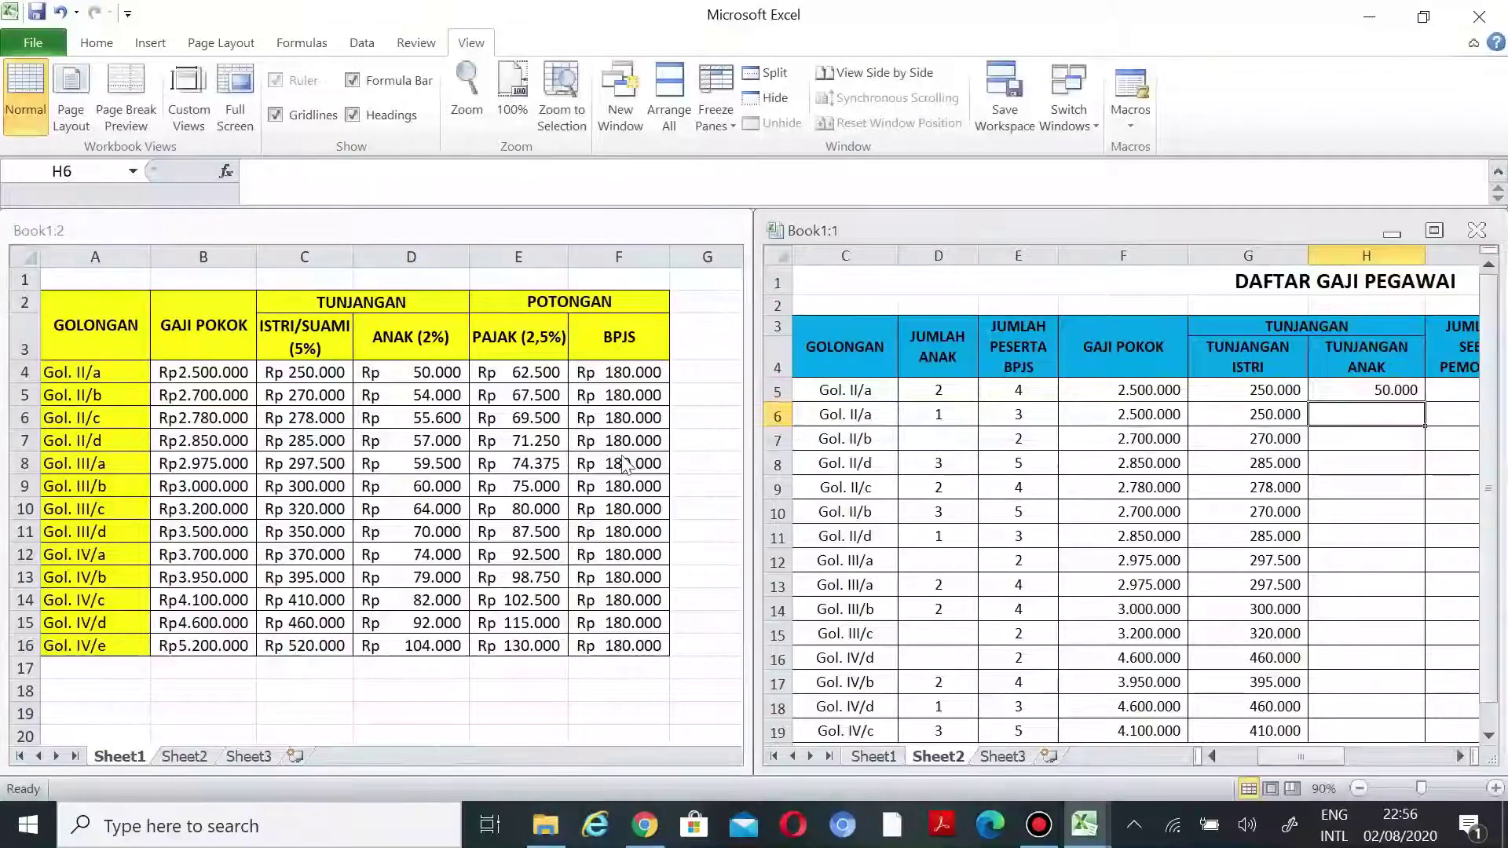
# - Check the Tunjangan Anak formula in H5 against the first employee's Jumlah Anak in D5
pyautogui.click(1339, 389)
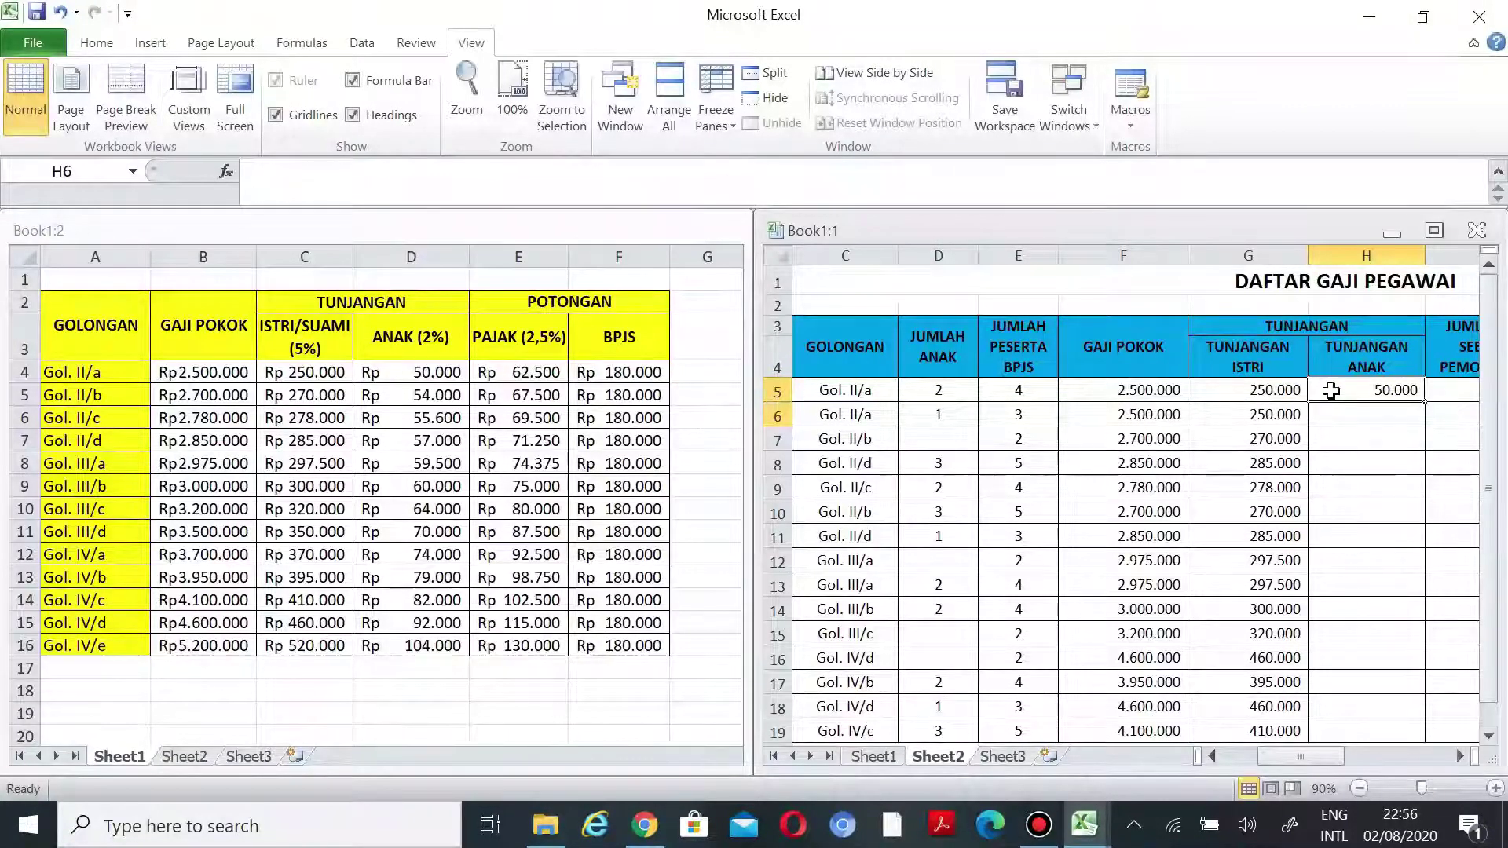
pyautogui.click(1415, 412)
pyautogui.click(1397, 396)
pyautogui.click(1402, 424)
pyautogui.click(1386, 392)
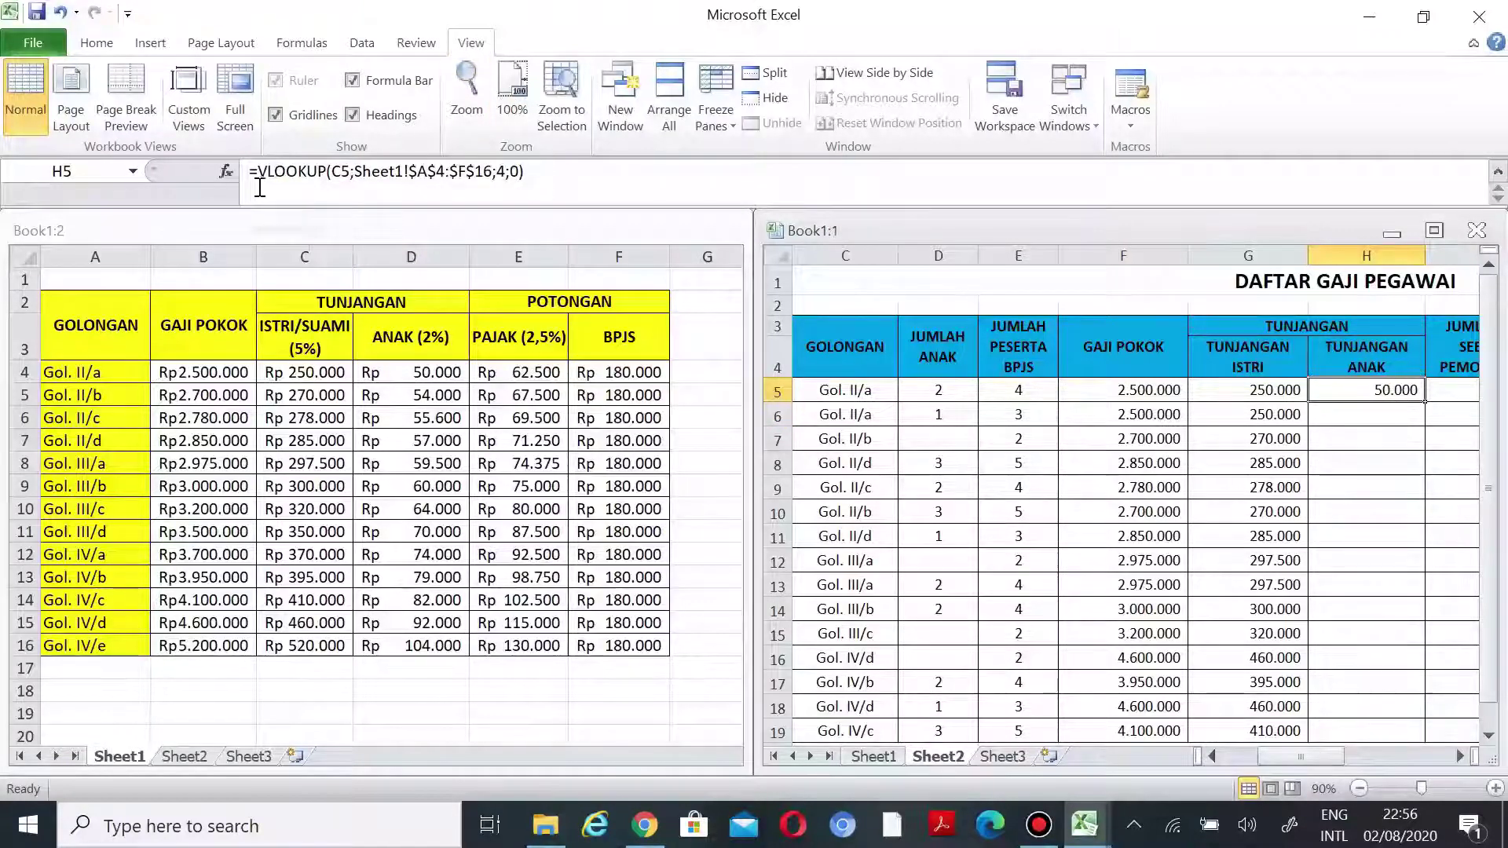
pyautogui.click(1364, 510)
pyautogui.click(945, 392)
pyautogui.click(1396, 392)
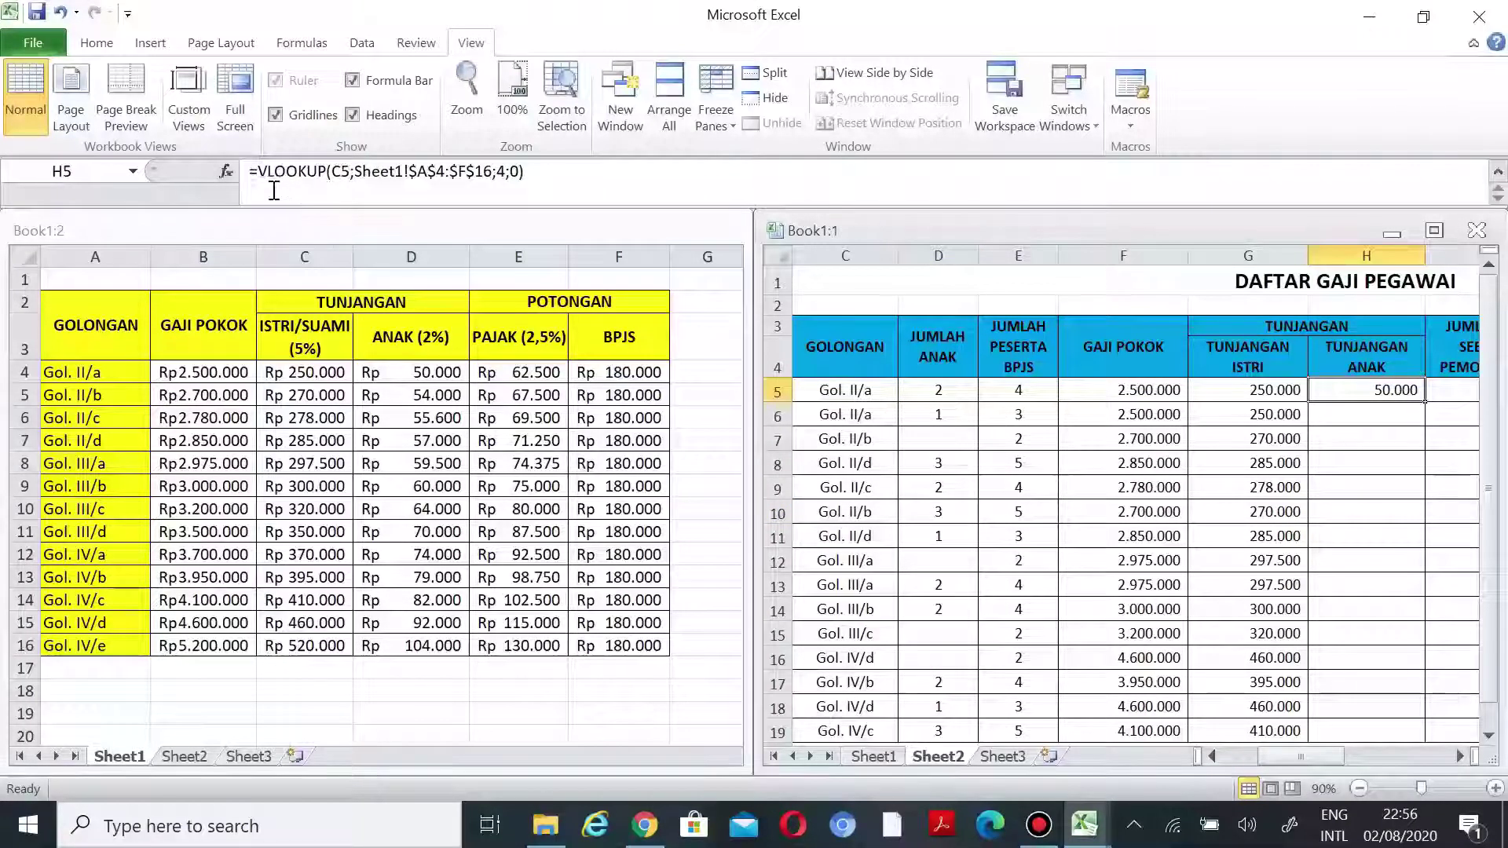
# - Wrap the H5 VLOOKUP in parentheses, multiply it by the number of children in D5, and fill the formula down to H19
pyautogui.click(253, 171)
pyautogui.write('(')
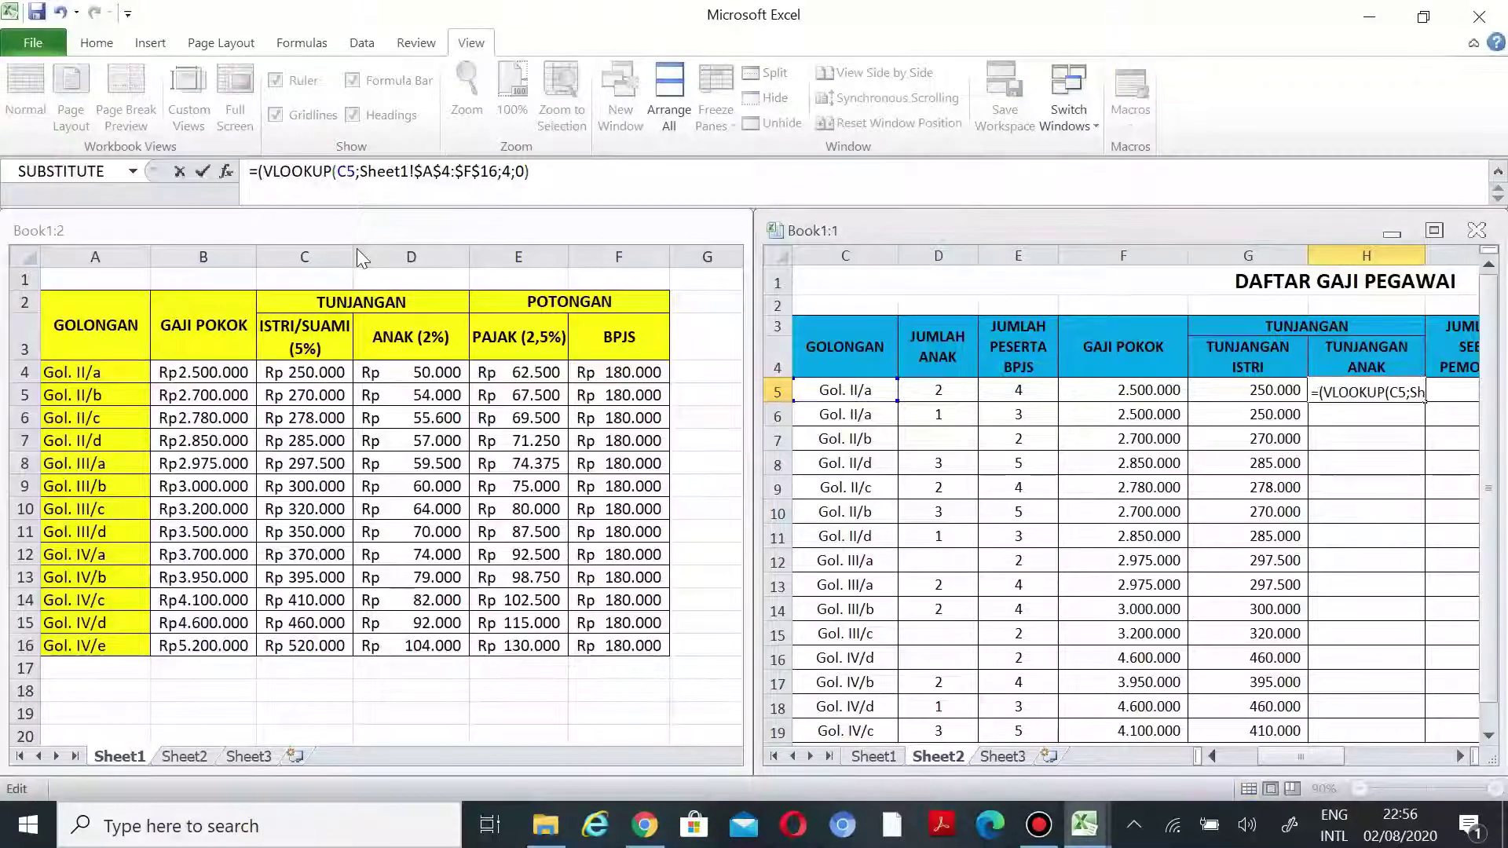
pyautogui.click(575, 175)
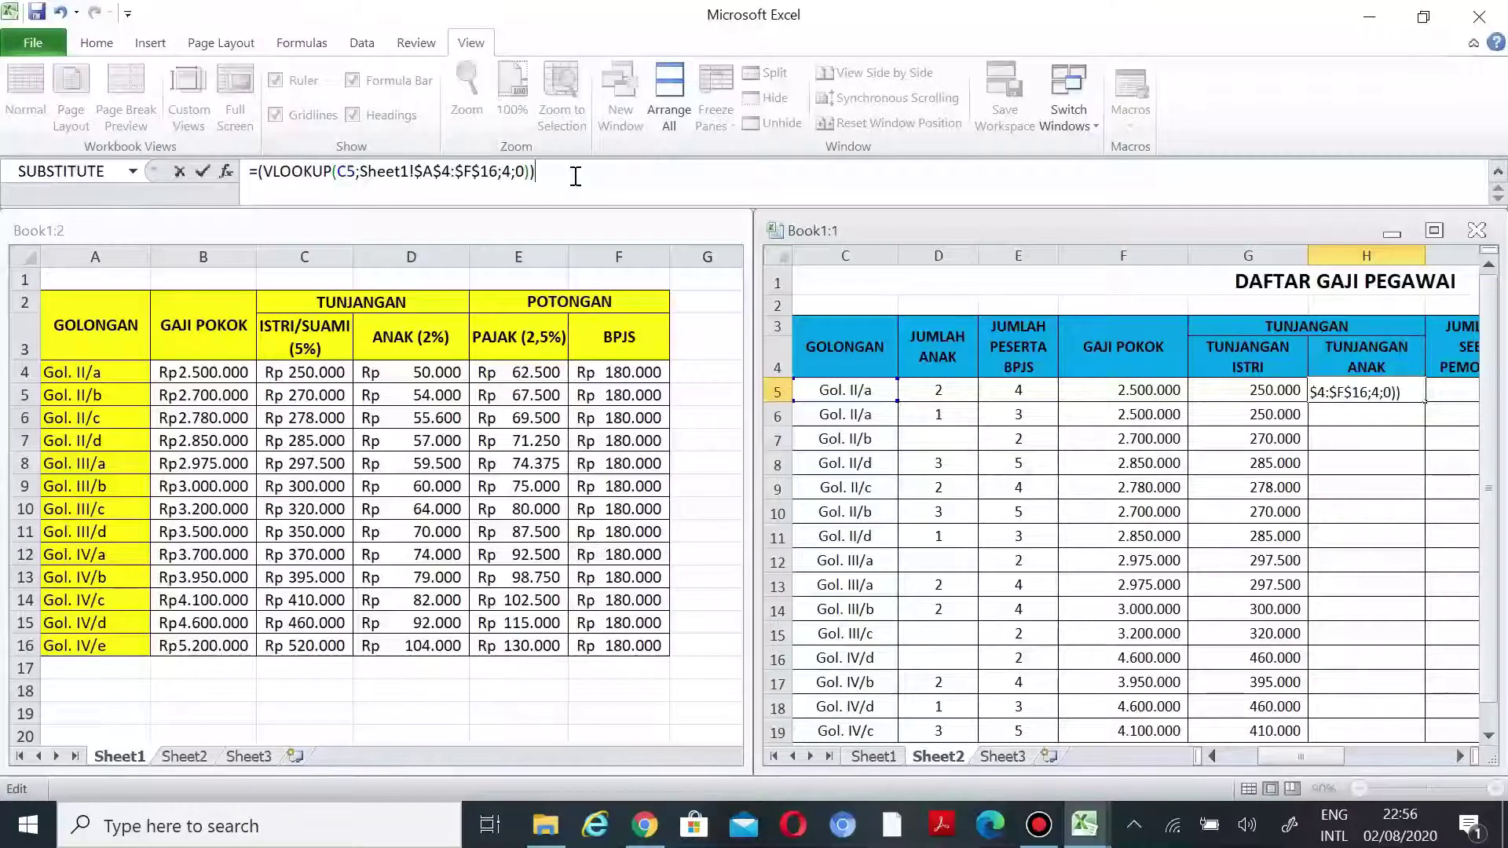
pyautogui.write('*')
pyautogui.click(961, 392)
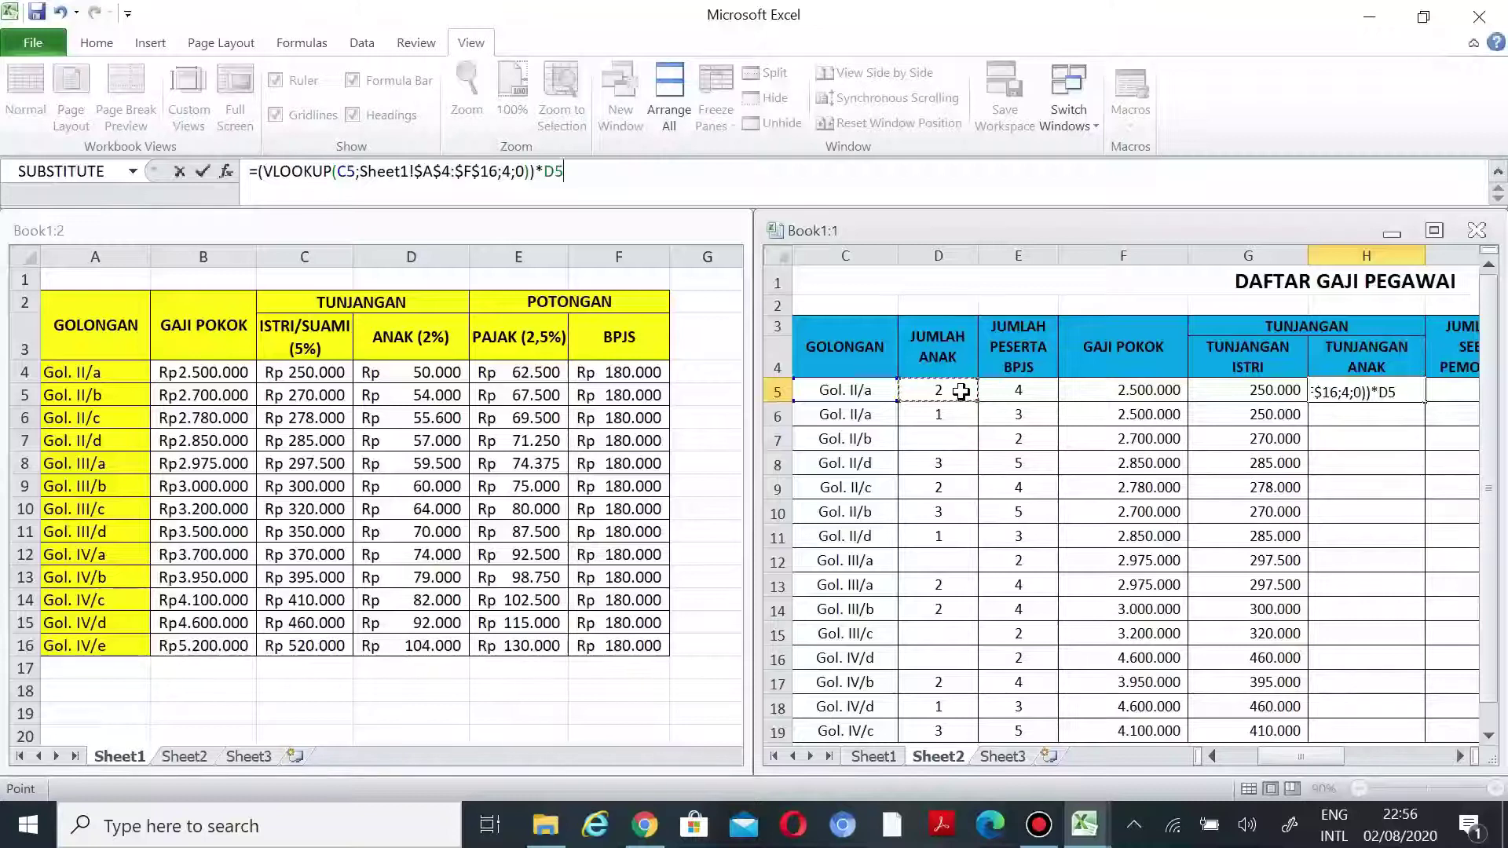
pyautogui.press('Return')
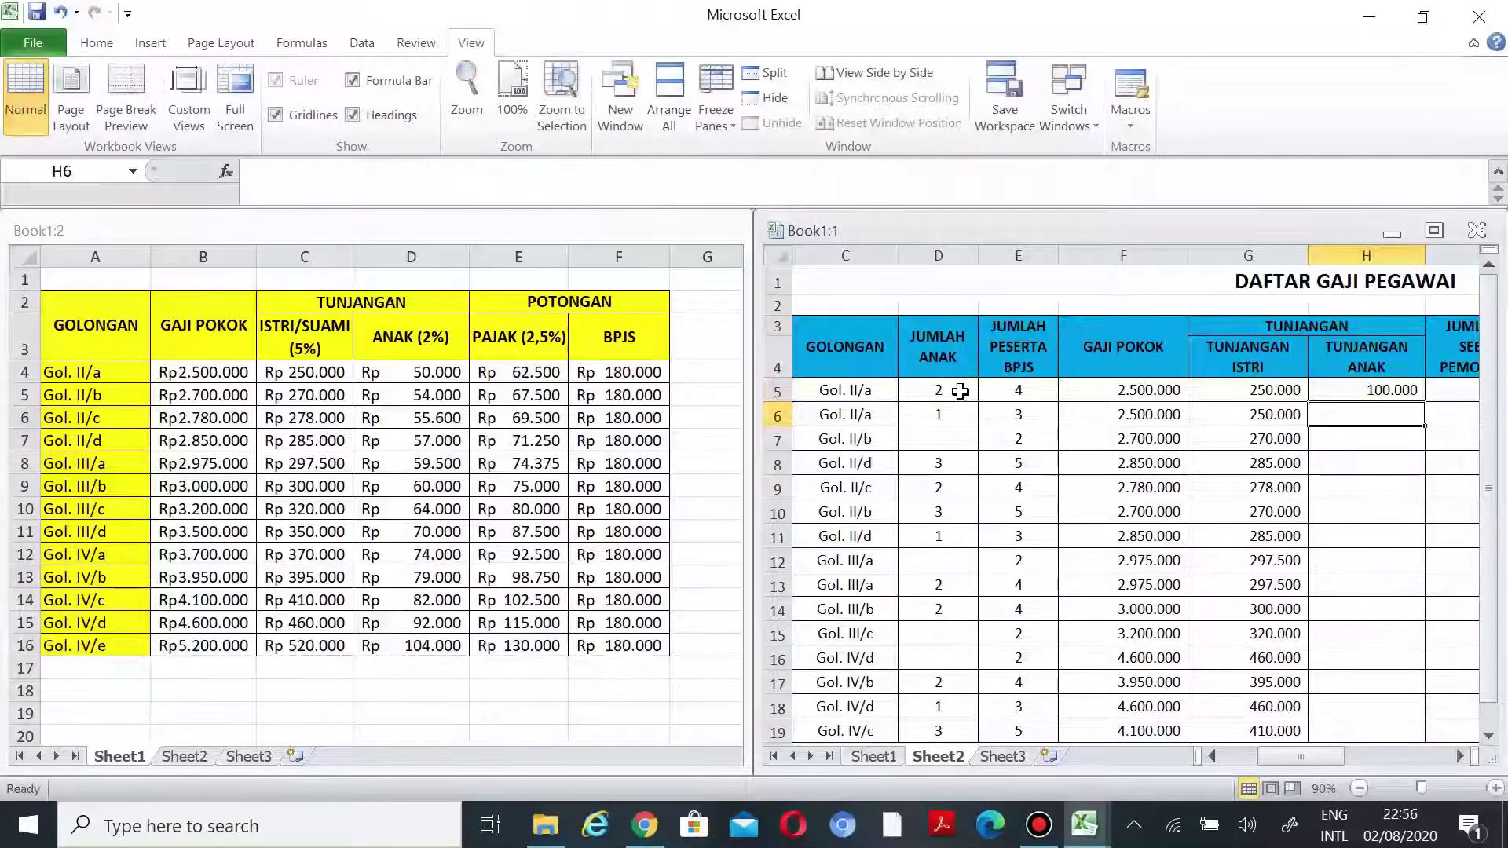
pyautogui.click(1397, 393)
pyautogui.moveTo(1423, 403); pyautogui.dragTo(1414, 666)
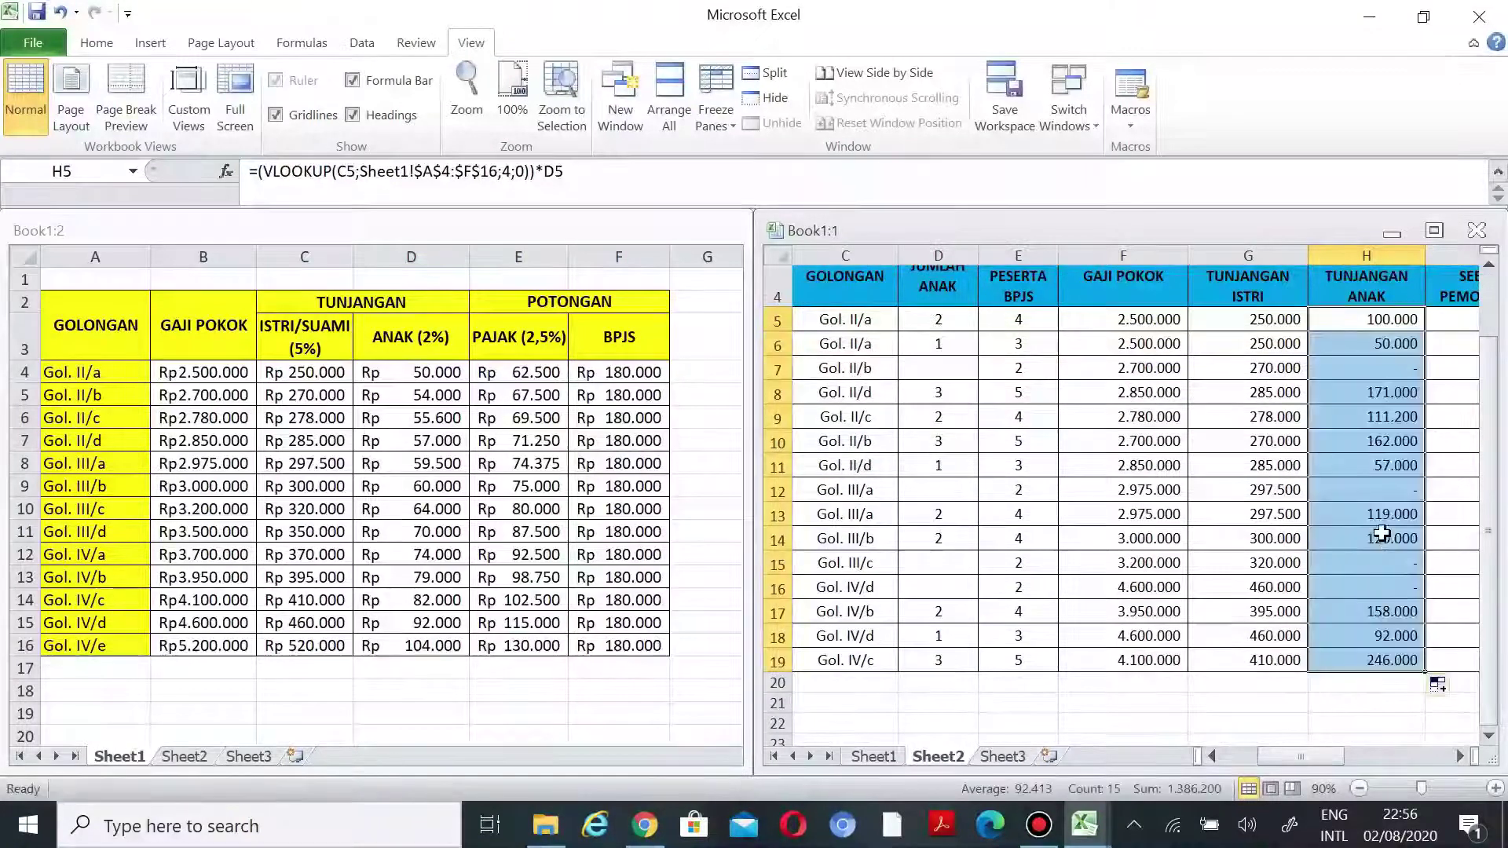
# - Enter =SUM(F5:H5) in I5 to total the first employee's salary before deductions
pyautogui.moveTo(1302, 756); pyautogui.dragTo(1319, 735)
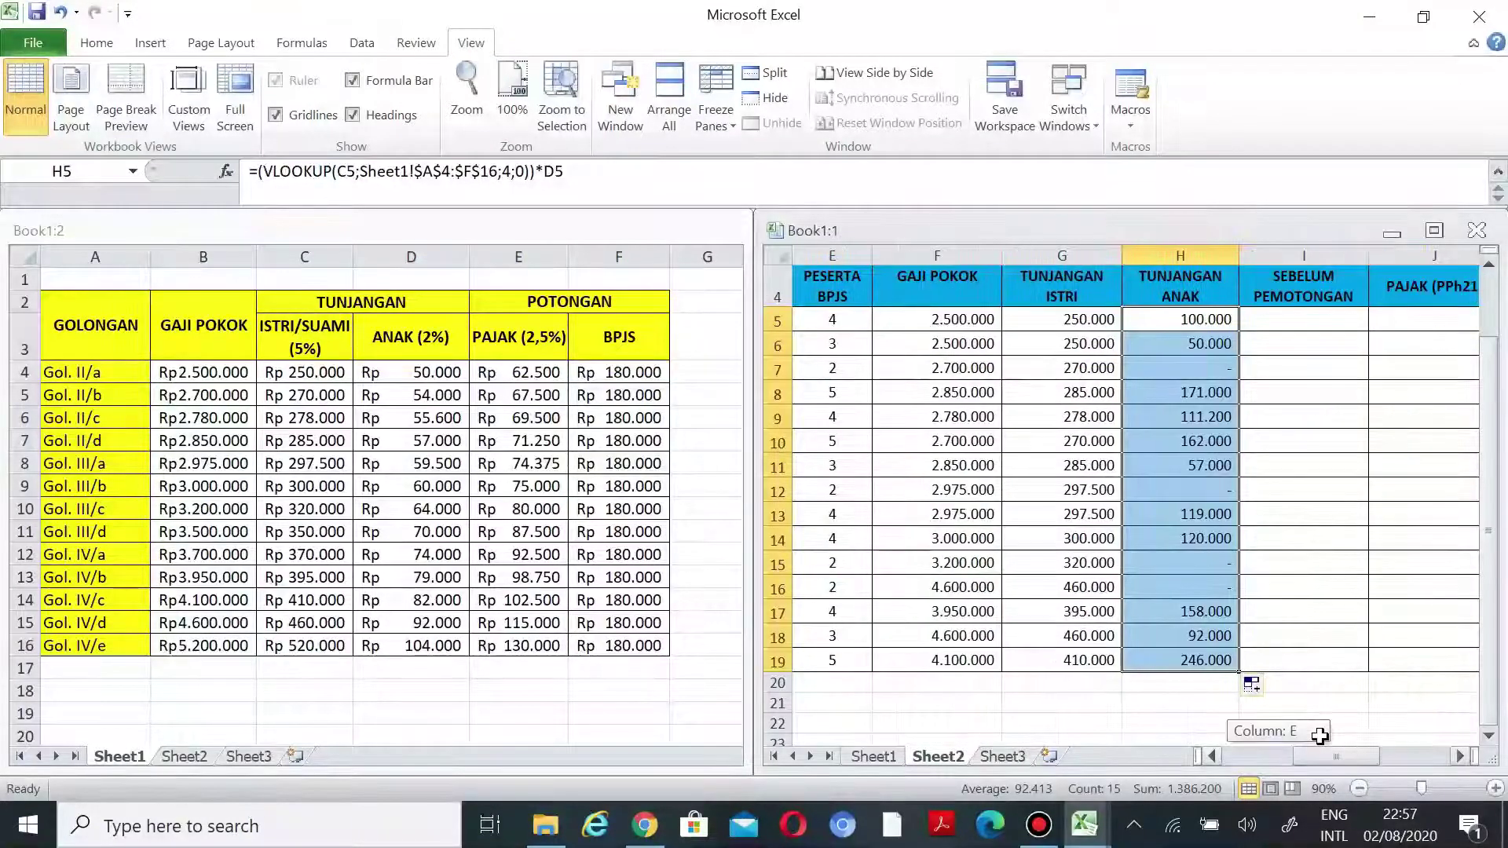
pyautogui.scroll(1, 1393, 422)
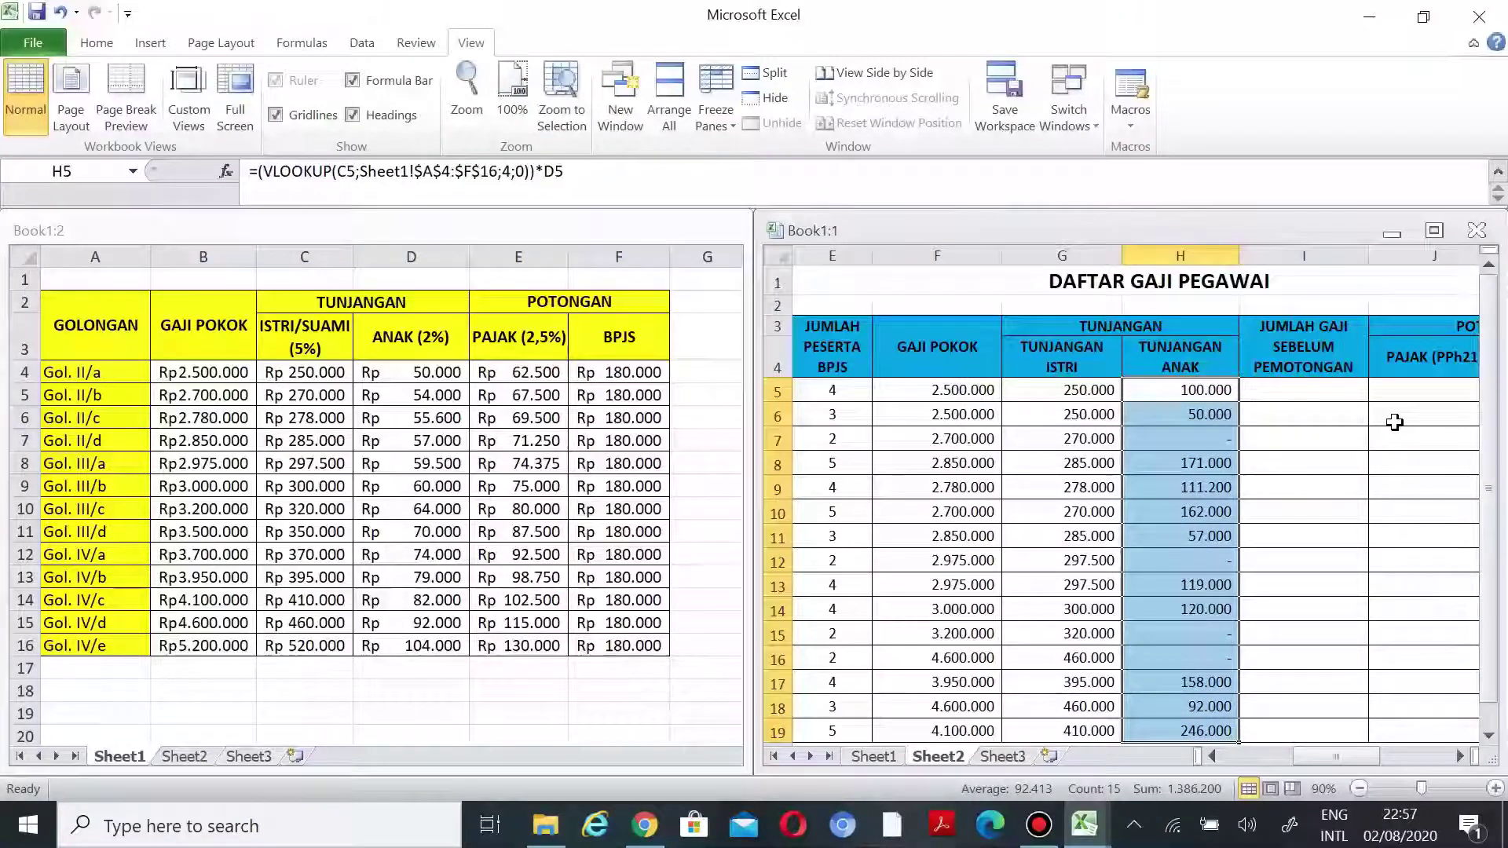
pyautogui.click(1307, 401)
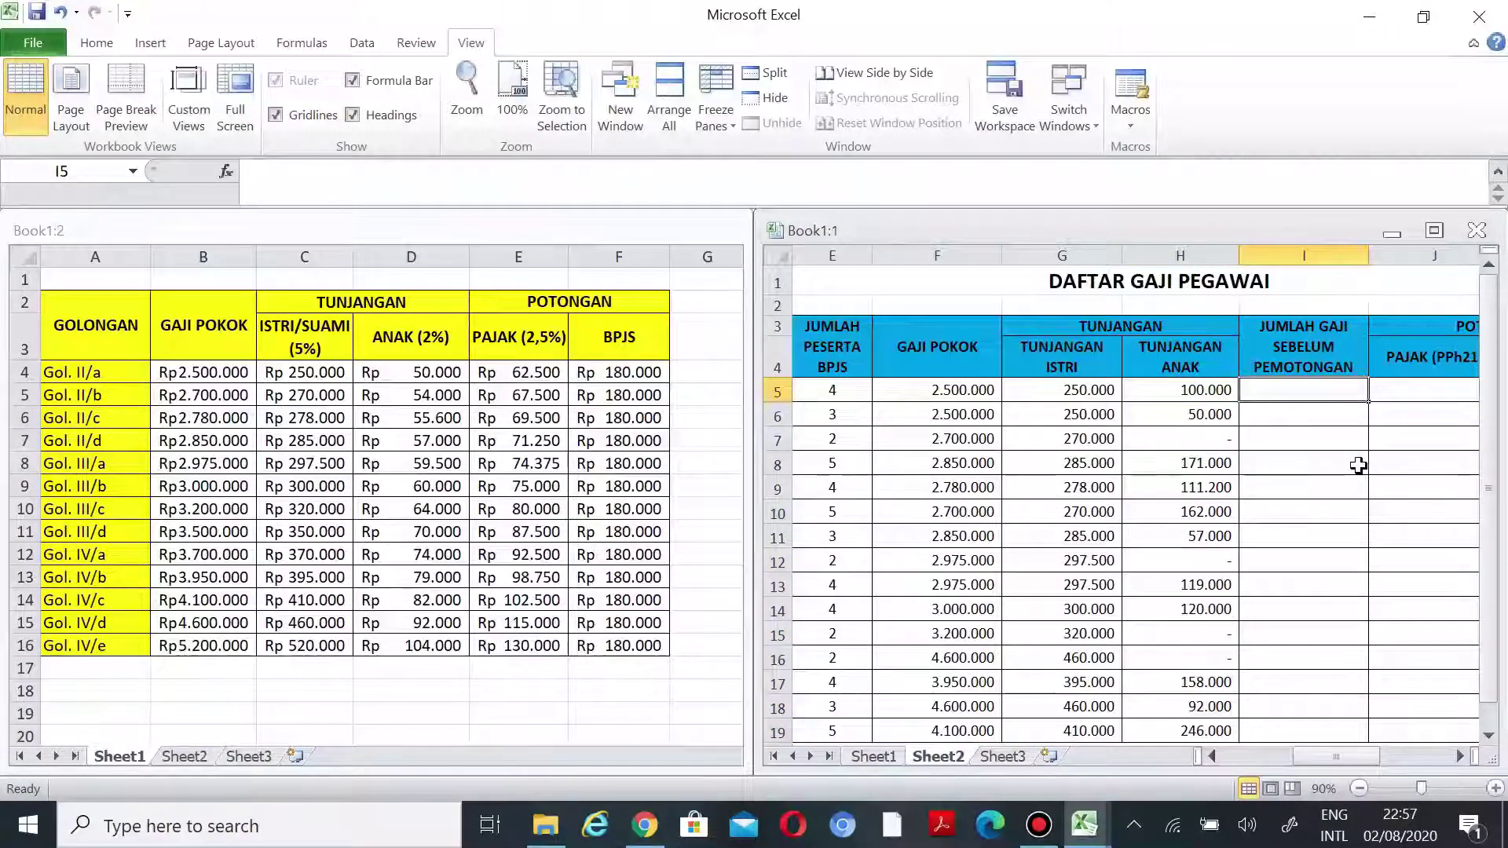
pyautogui.write('=SUM(')
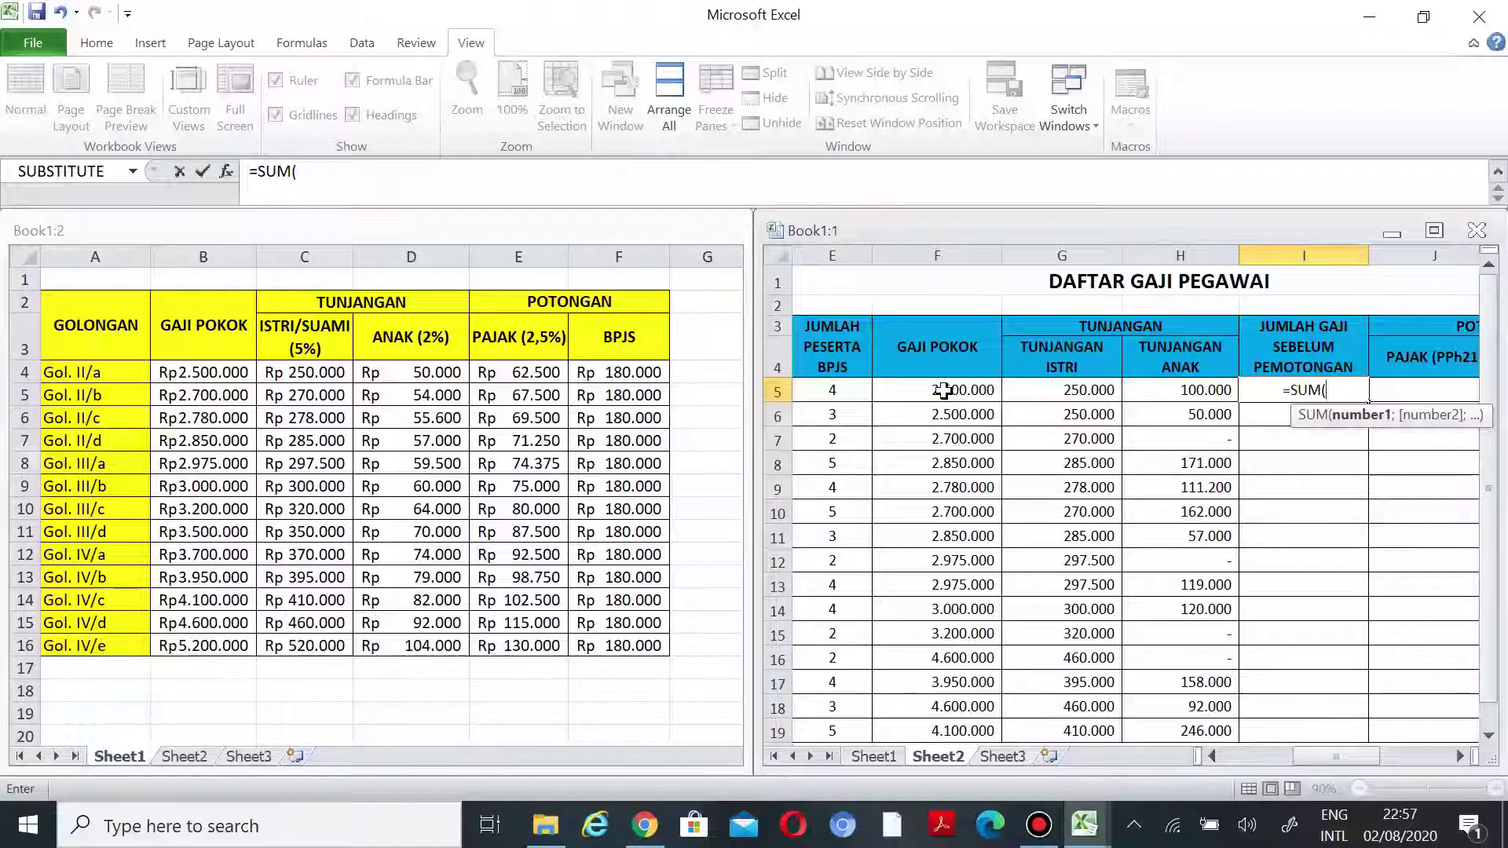
pyautogui.moveTo(942, 390); pyautogui.dragTo(1155, 395)
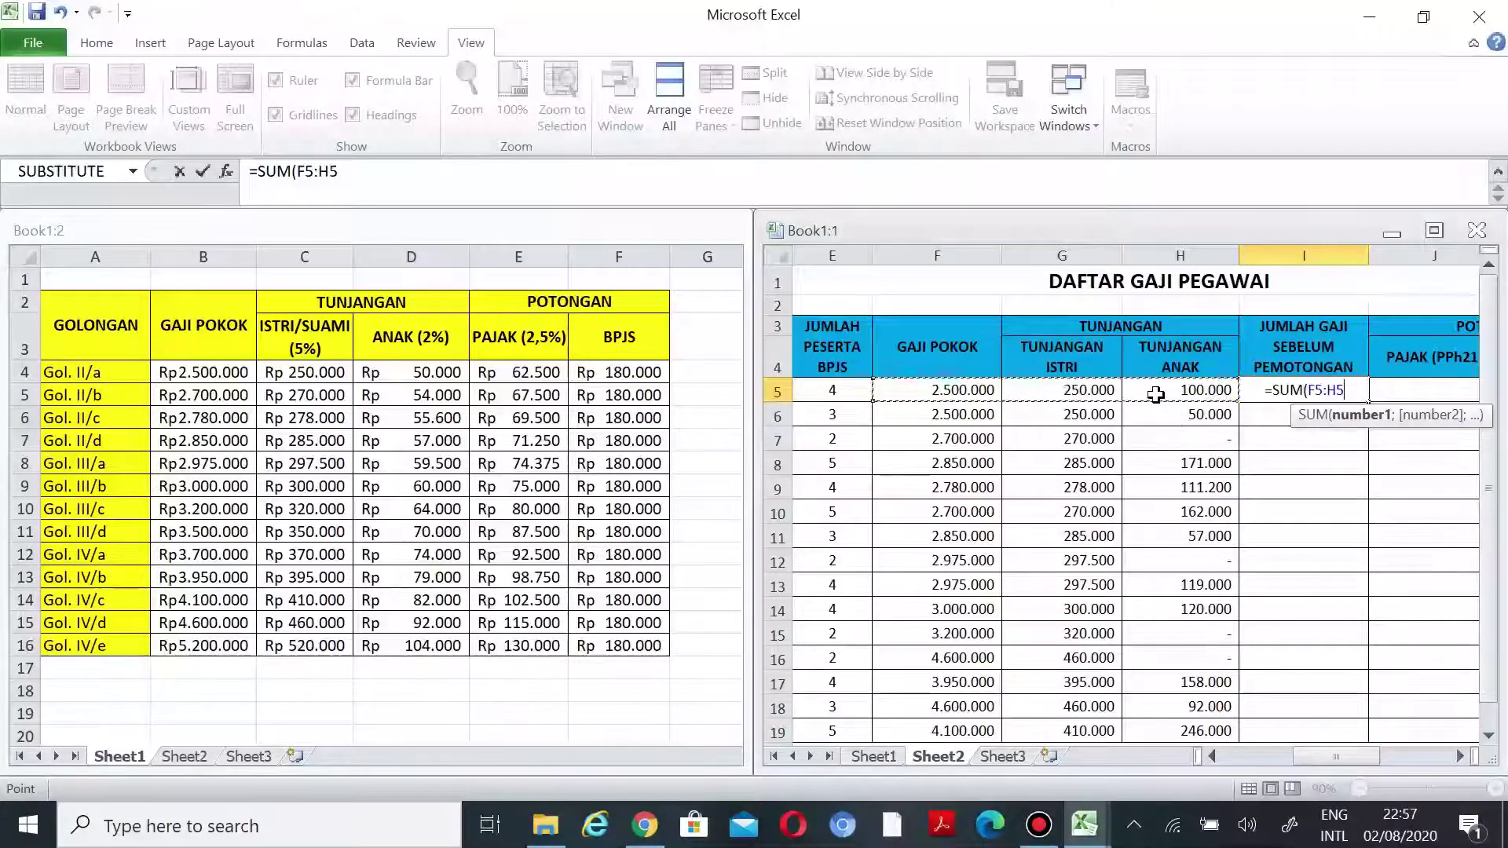
pyautogui.write(')')
pyautogui.press('Return')
# - Fill the Jumlah Gaji Sebelum Pemotongan formula from I5 down to I19
pyautogui.click(1334, 393)
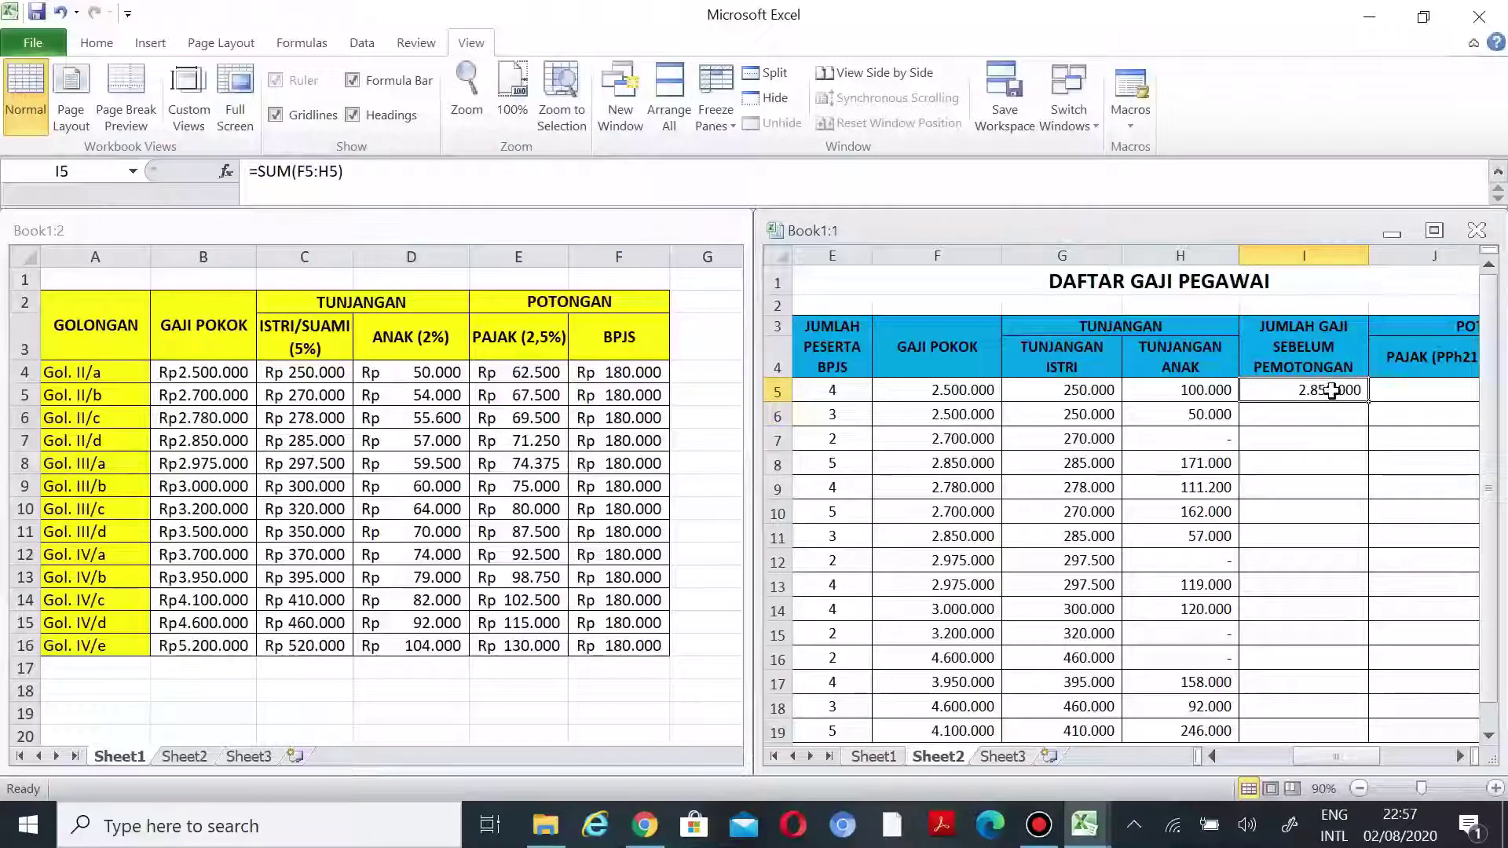
pyautogui.moveTo(1371, 404); pyautogui.dragTo(1366, 667)
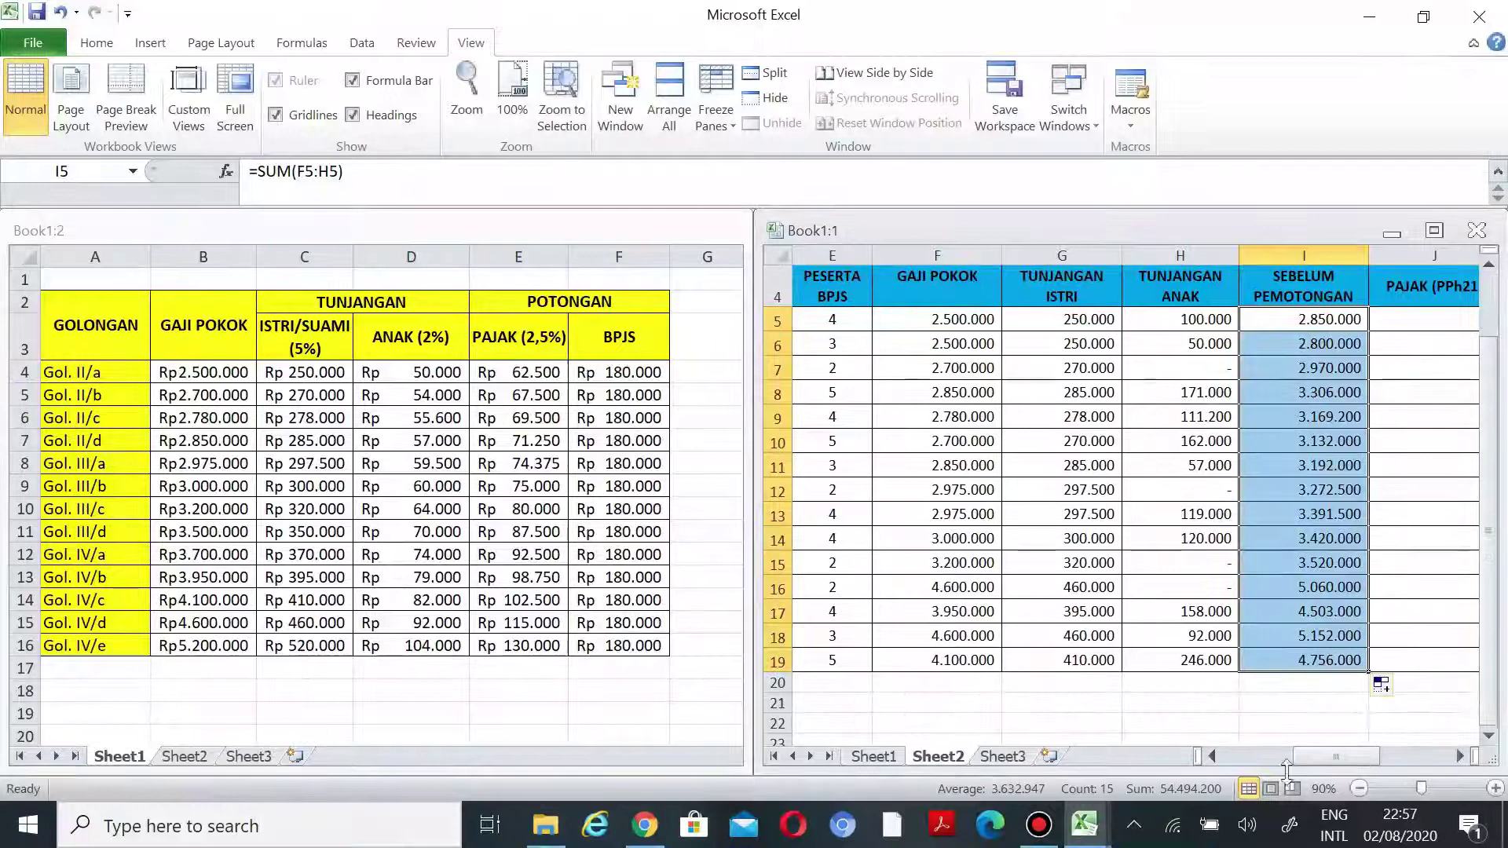
pyautogui.moveTo(1316, 758); pyautogui.dragTo(1349, 757)
pyautogui.scroll(1, 1290, 565)
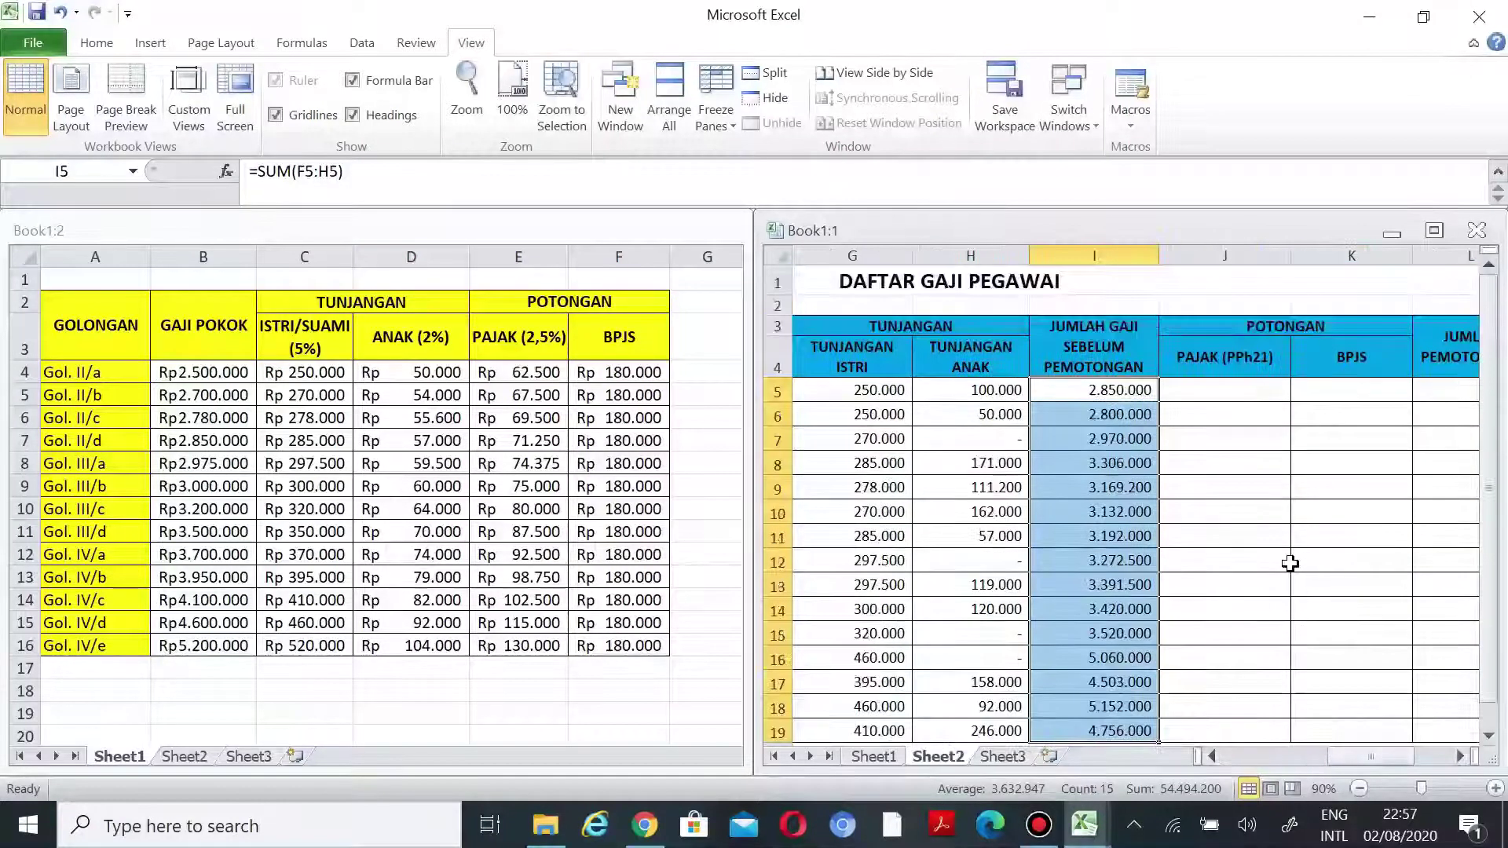
# - Begin a VLOOKUP formula in Pajak (PPh21) cell J5 with the Golongan in C5 as the lookup value
pyautogui.click(1210, 401)
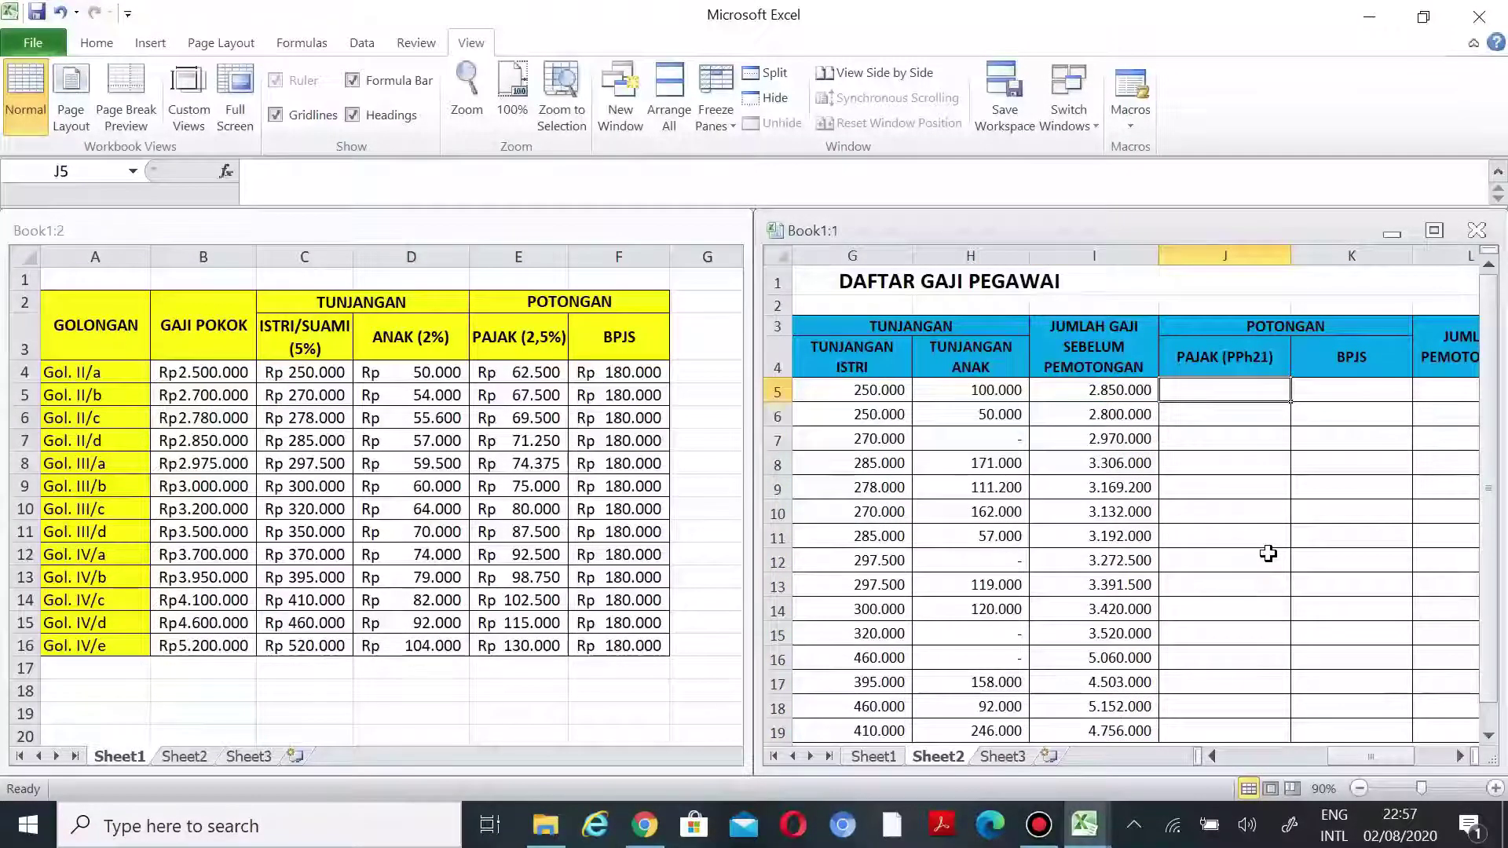
pyautogui.write('=V')
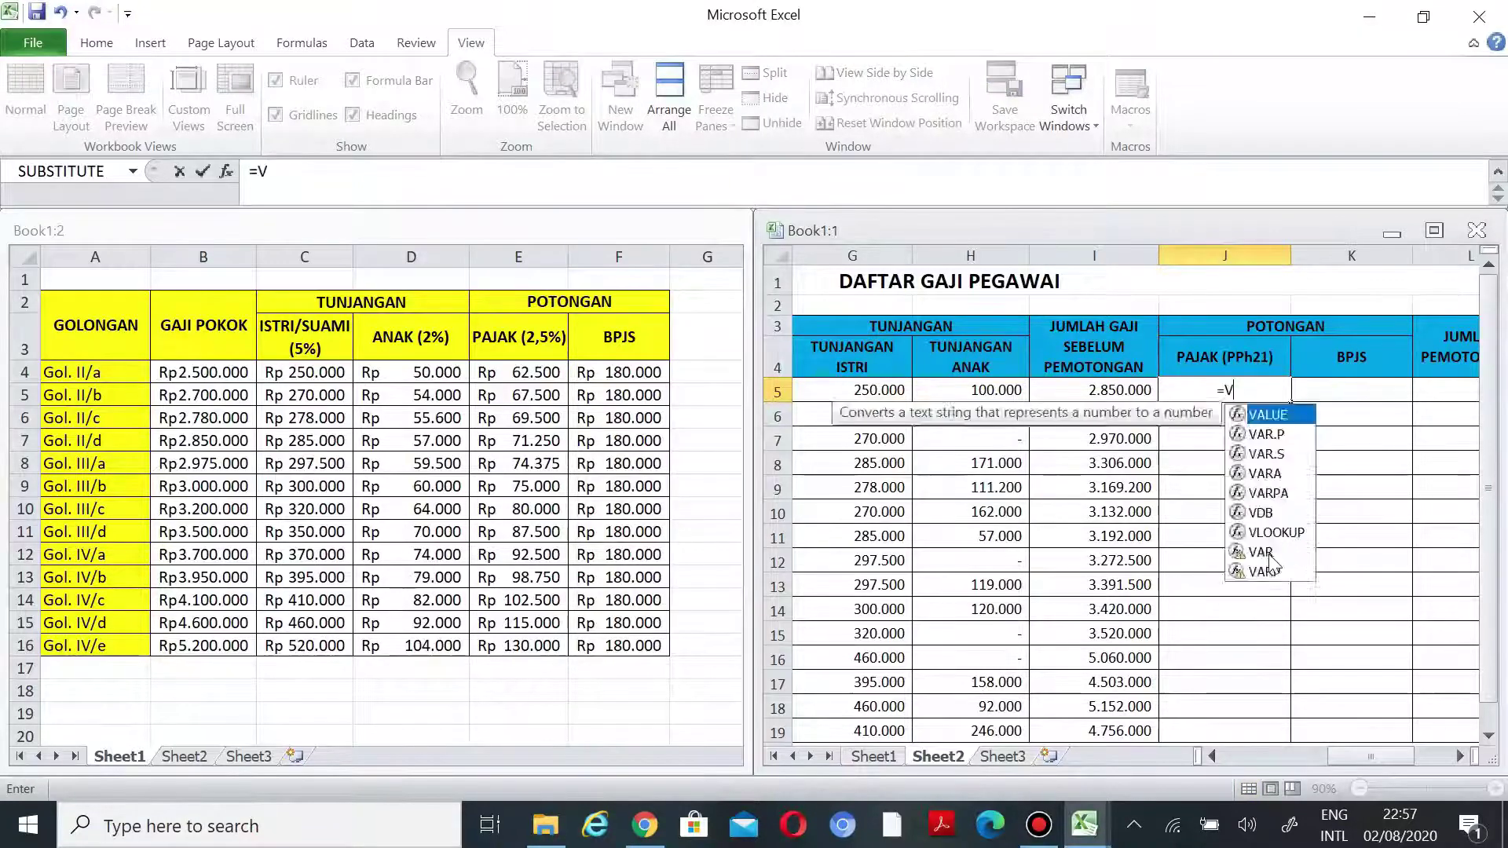
pyautogui.write('LOOKUP(')
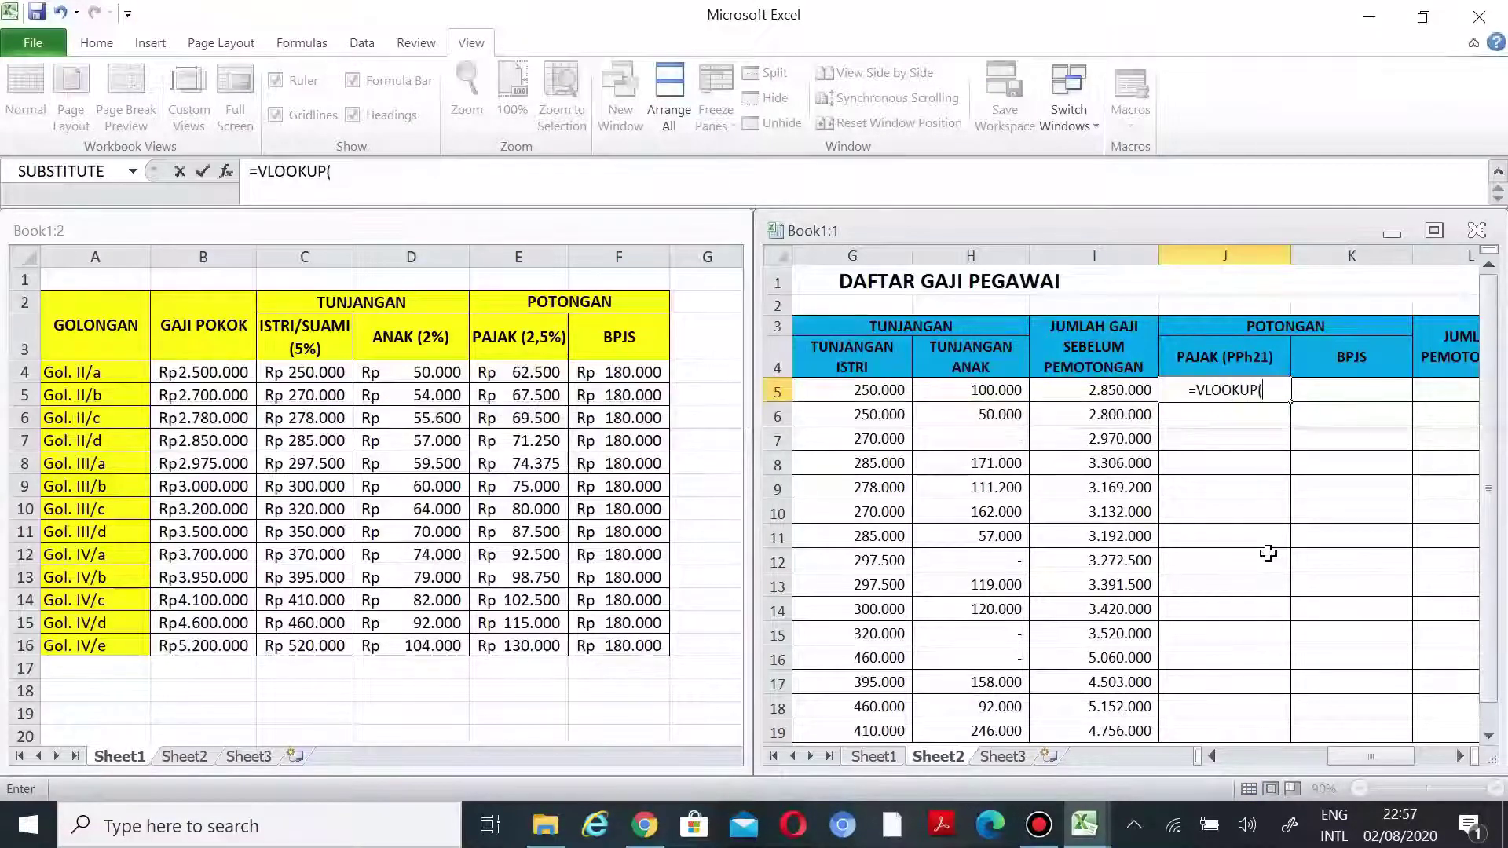
pyautogui.moveTo(1355, 760); pyautogui.dragTo(1281, 761)
pyautogui.click(968, 388)
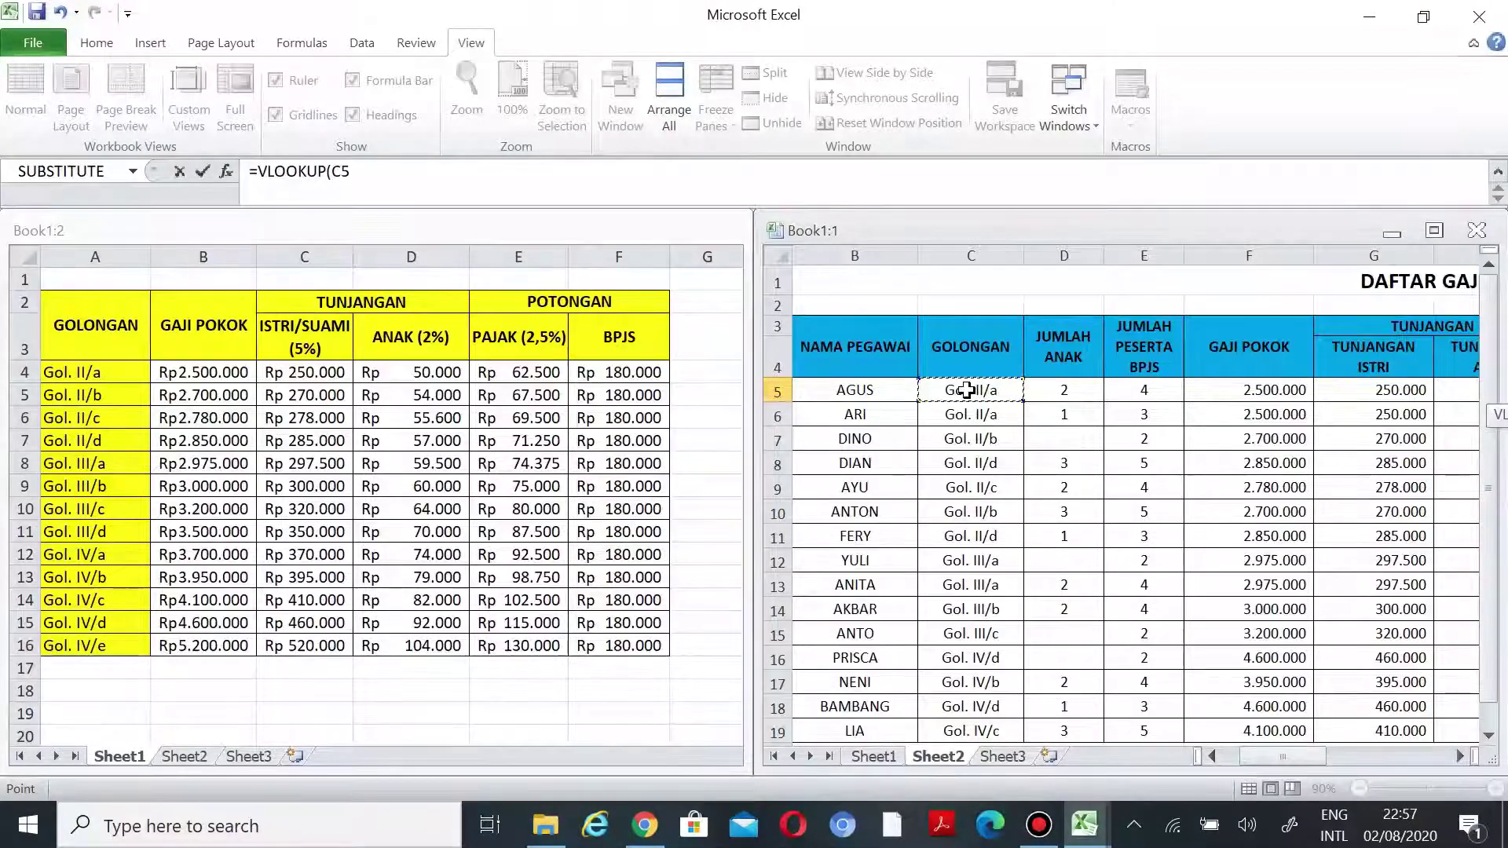
pyautogui.write(';')
# - Complete the J5 VLOOKUP with the absolute range Sheet1!$A$4:$F$16, column 5 and match 0, and fill it down to J19
pyautogui.click(210, 432)
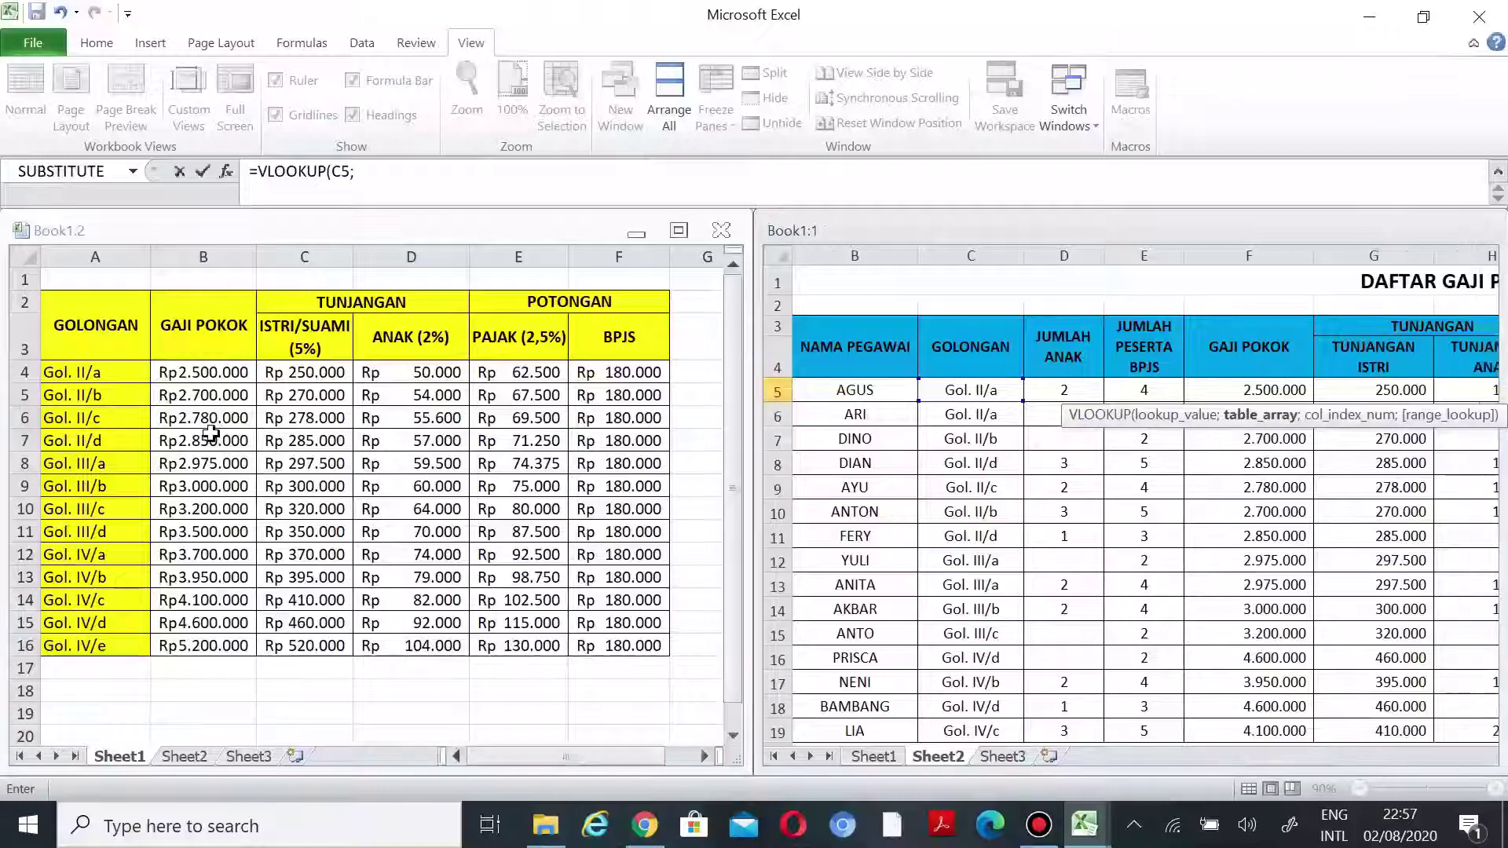
pyautogui.moveTo(71, 372); pyautogui.dragTo(643, 642)
pyautogui.press('F4')
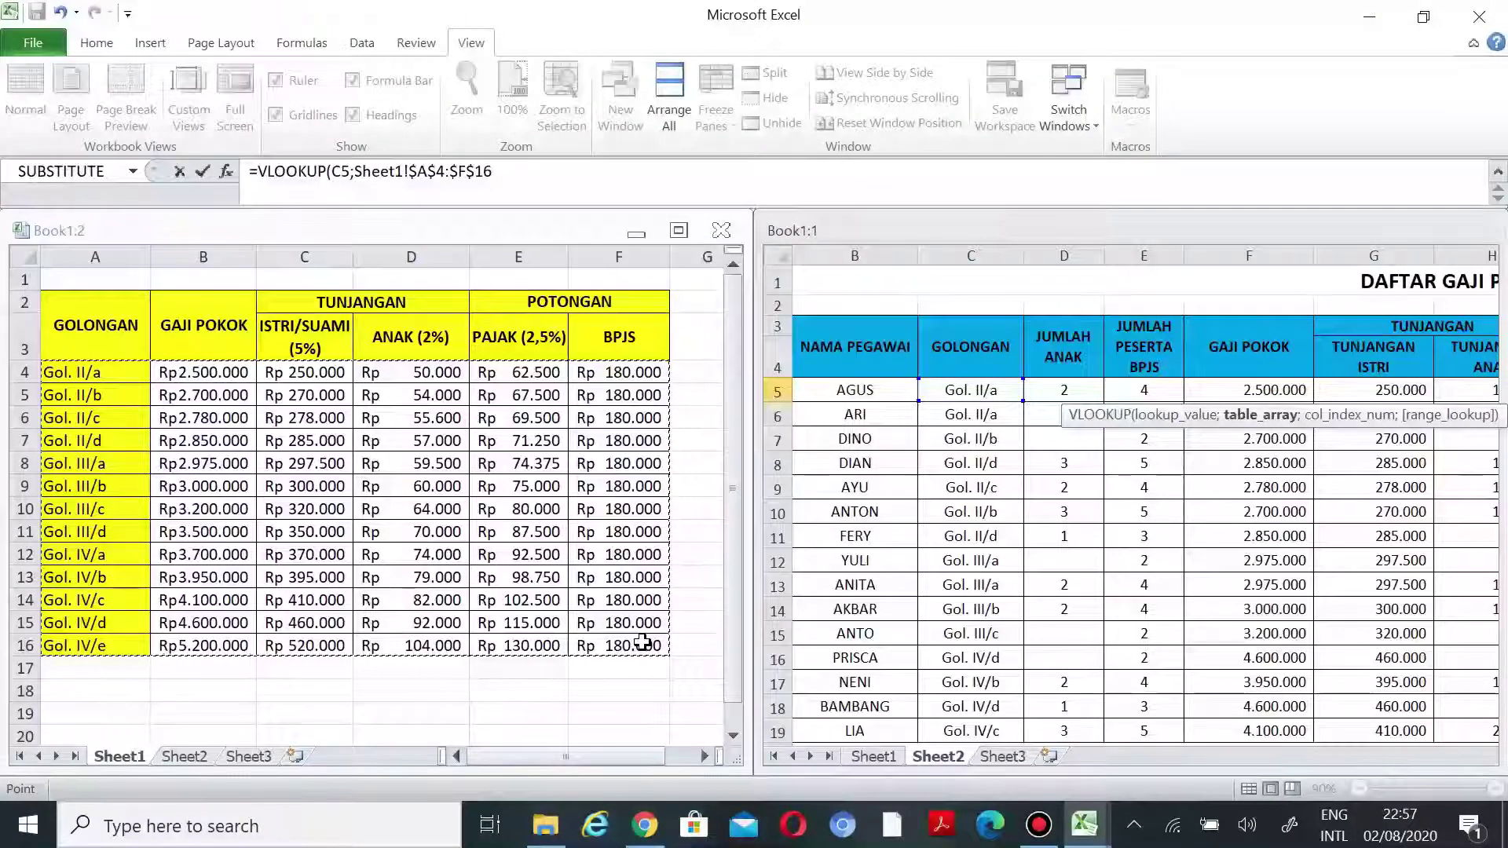
pyautogui.write(';')
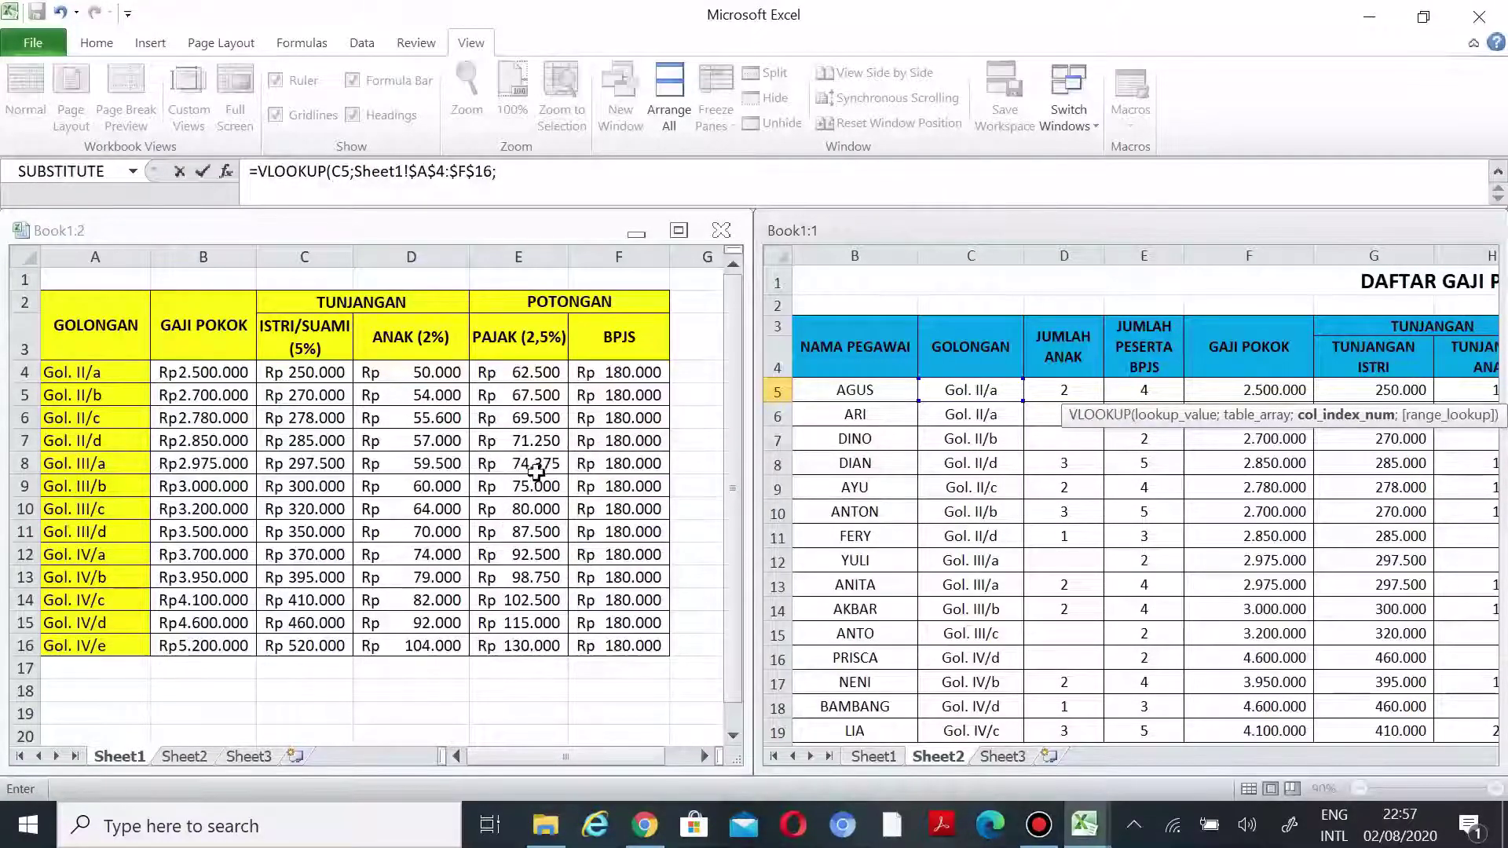
pyautogui.write('5')
pyautogui.write(';0)')
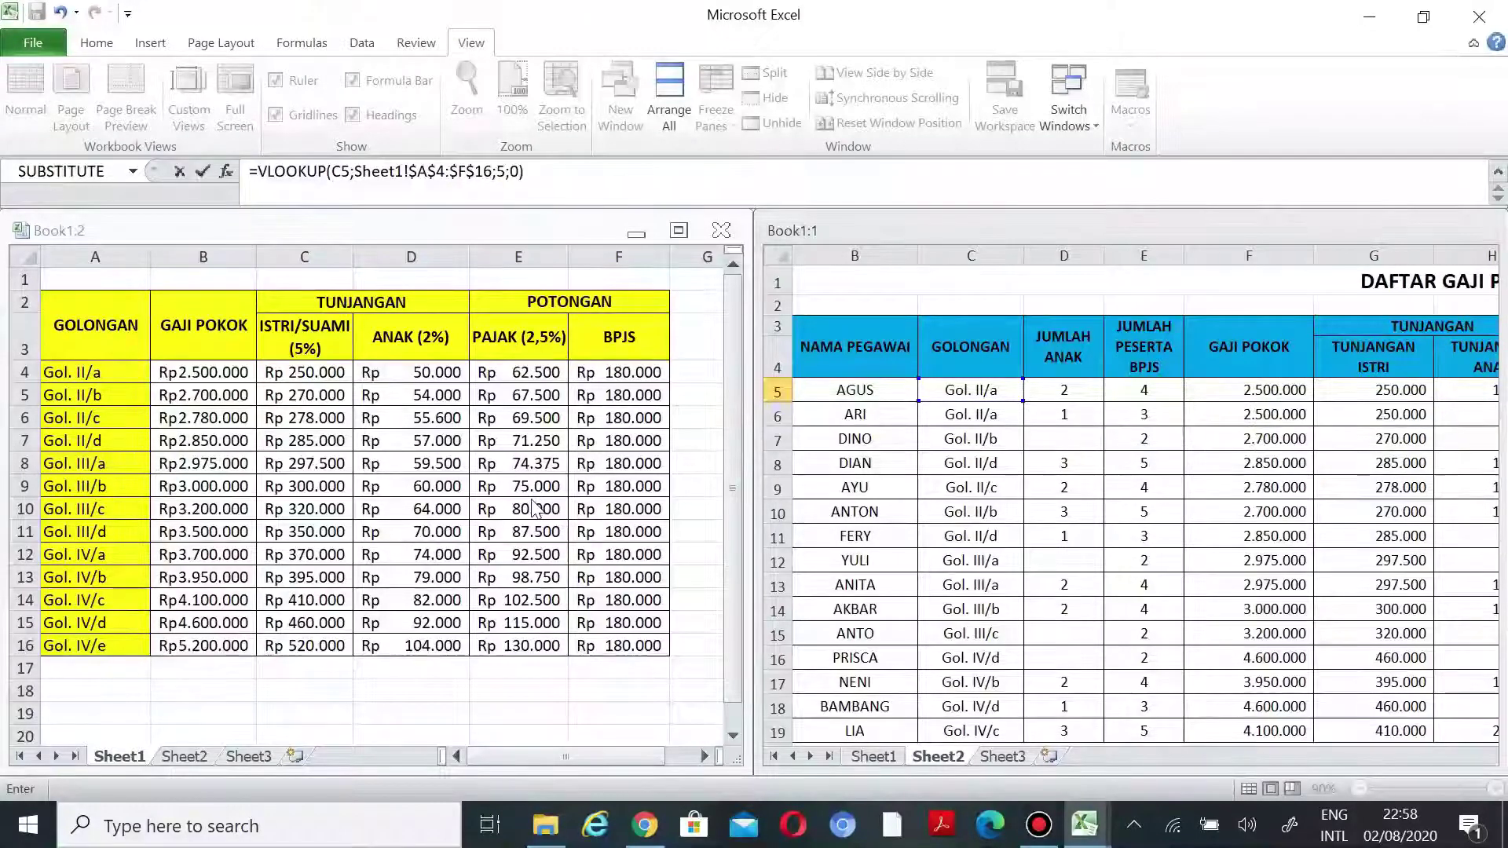
pyautogui.press('Return')
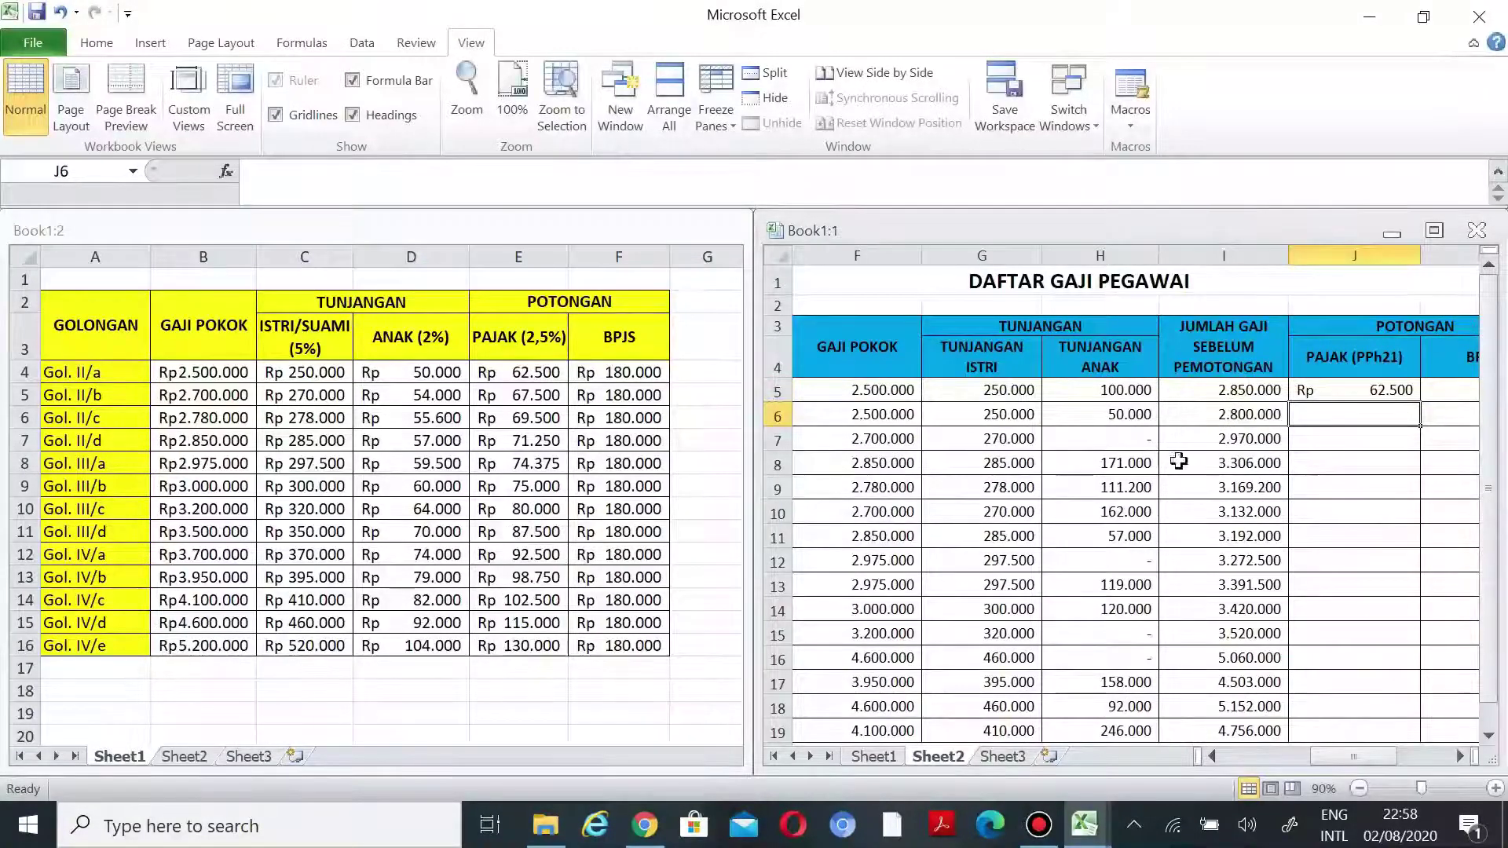
pyautogui.click(1313, 390)
pyautogui.moveTo(1419, 402); pyautogui.dragTo(1411, 669)
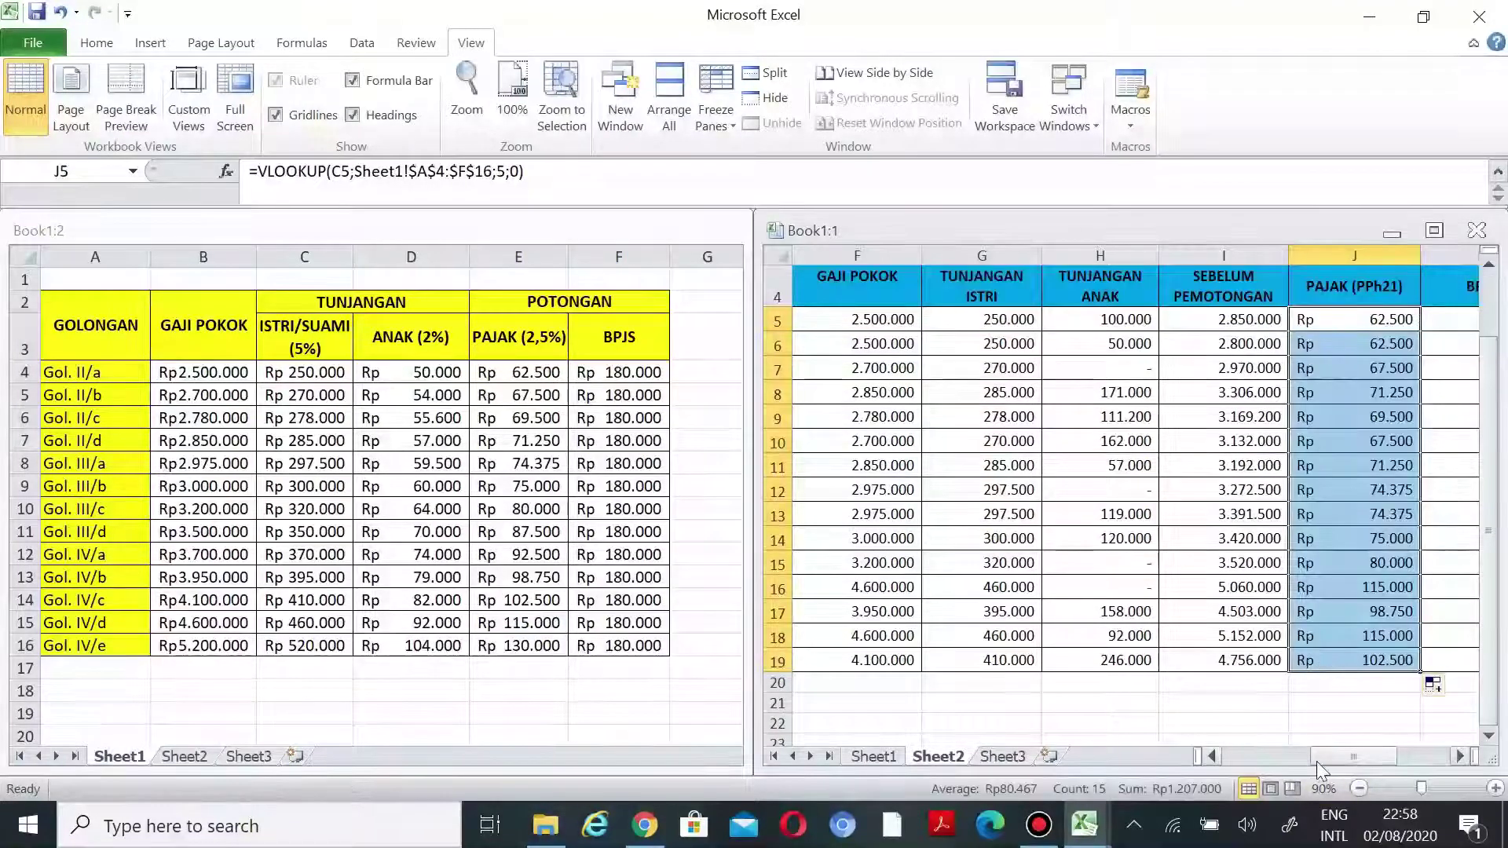
# - Begin a parenthesised formula =(VLOOKUP(C5; in BPJS cell K5, using the Golongan in C5 as the lookup value
pyautogui.moveTo(1316, 761); pyautogui.dragTo(1345, 758)
pyautogui.scroll(1, 1360, 488)
pyautogui.click(1230, 393)
pyautogui.write('=V')
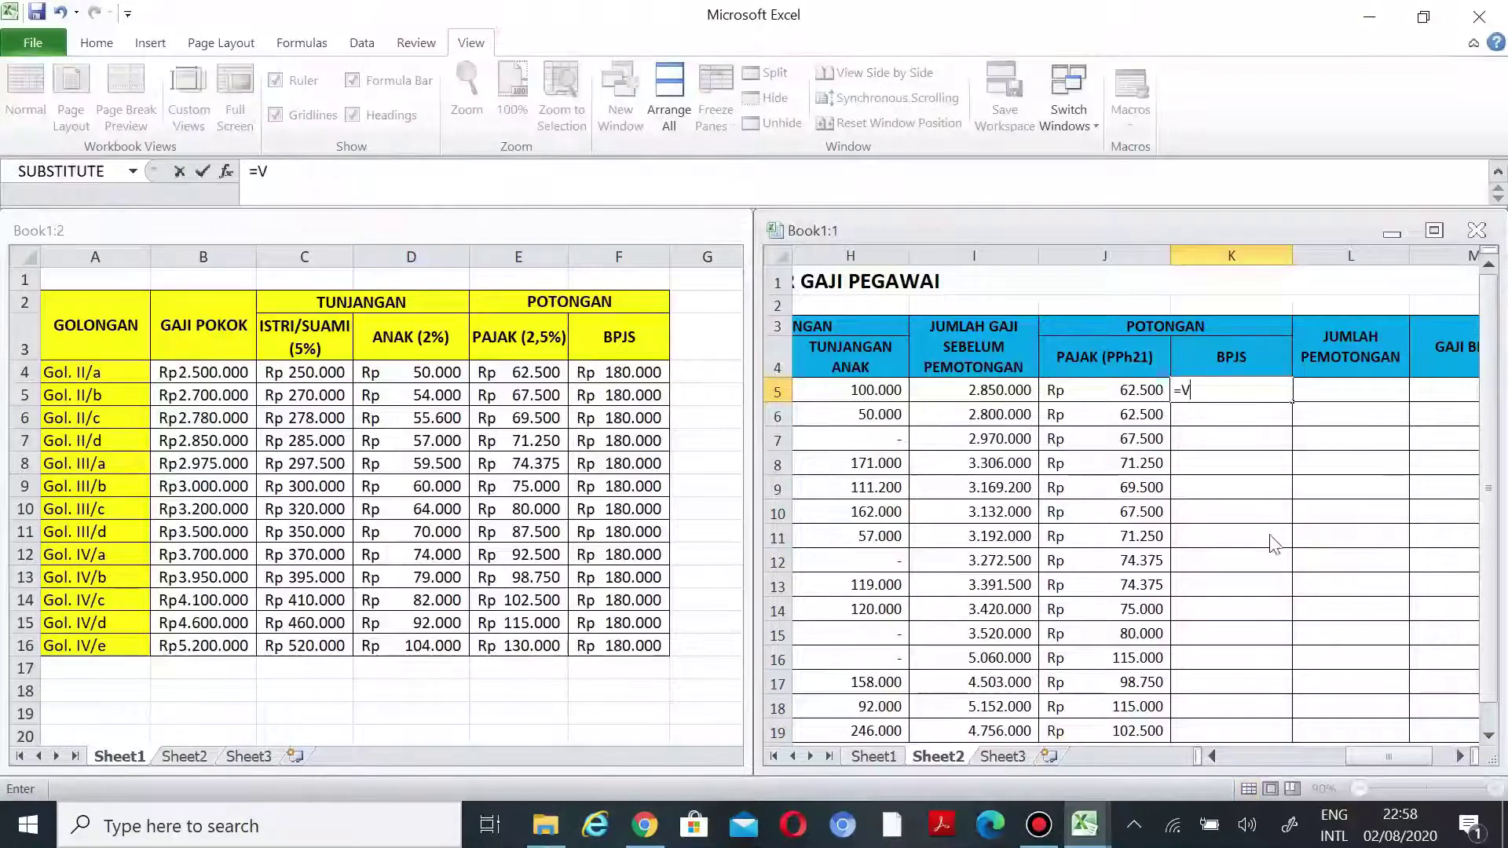
pyautogui.write('LOOKUP(')
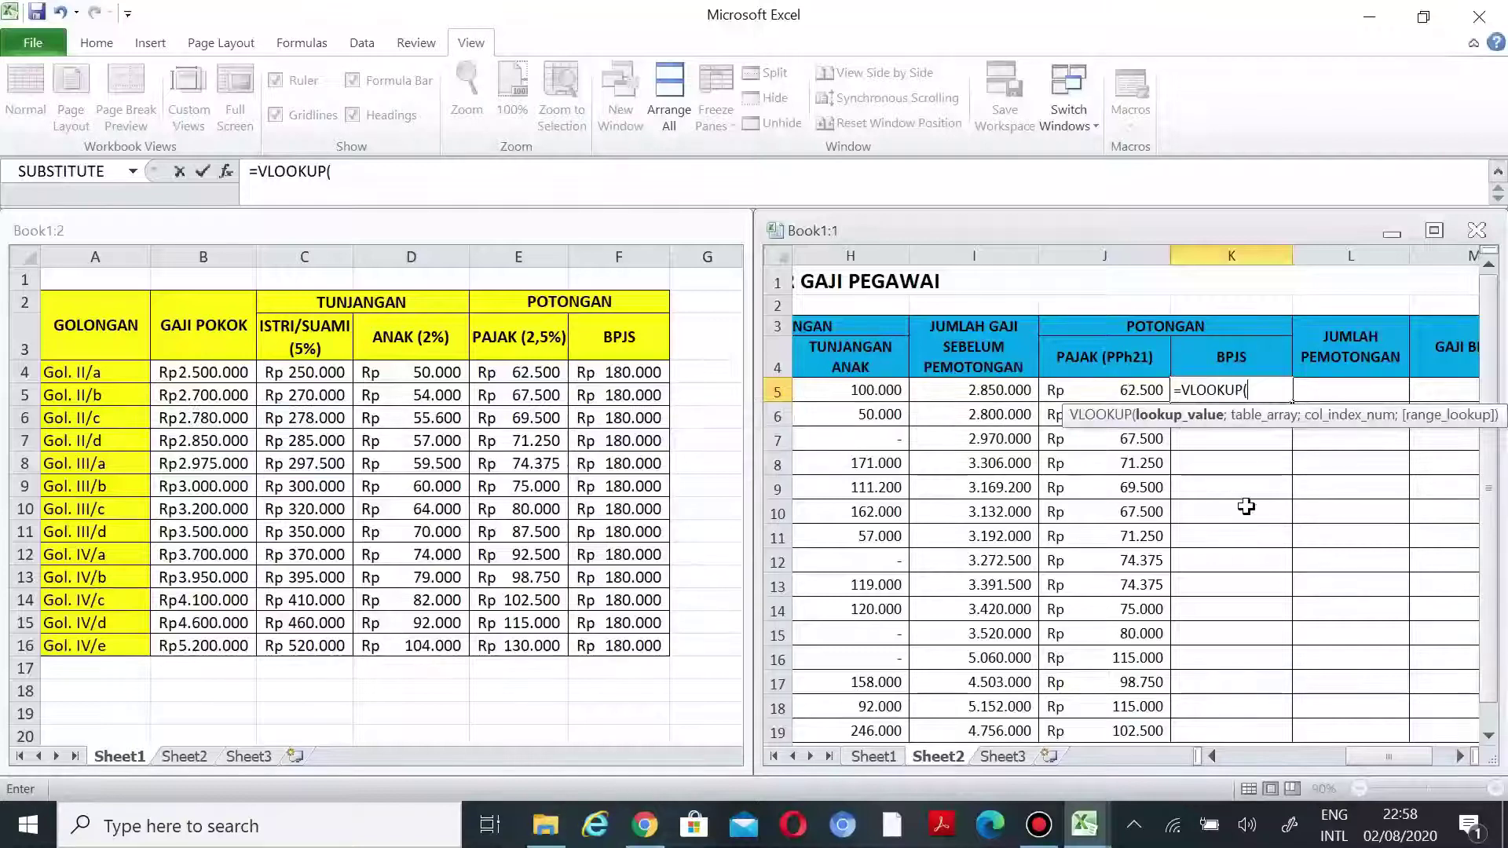
pyautogui.click(1183, 391)
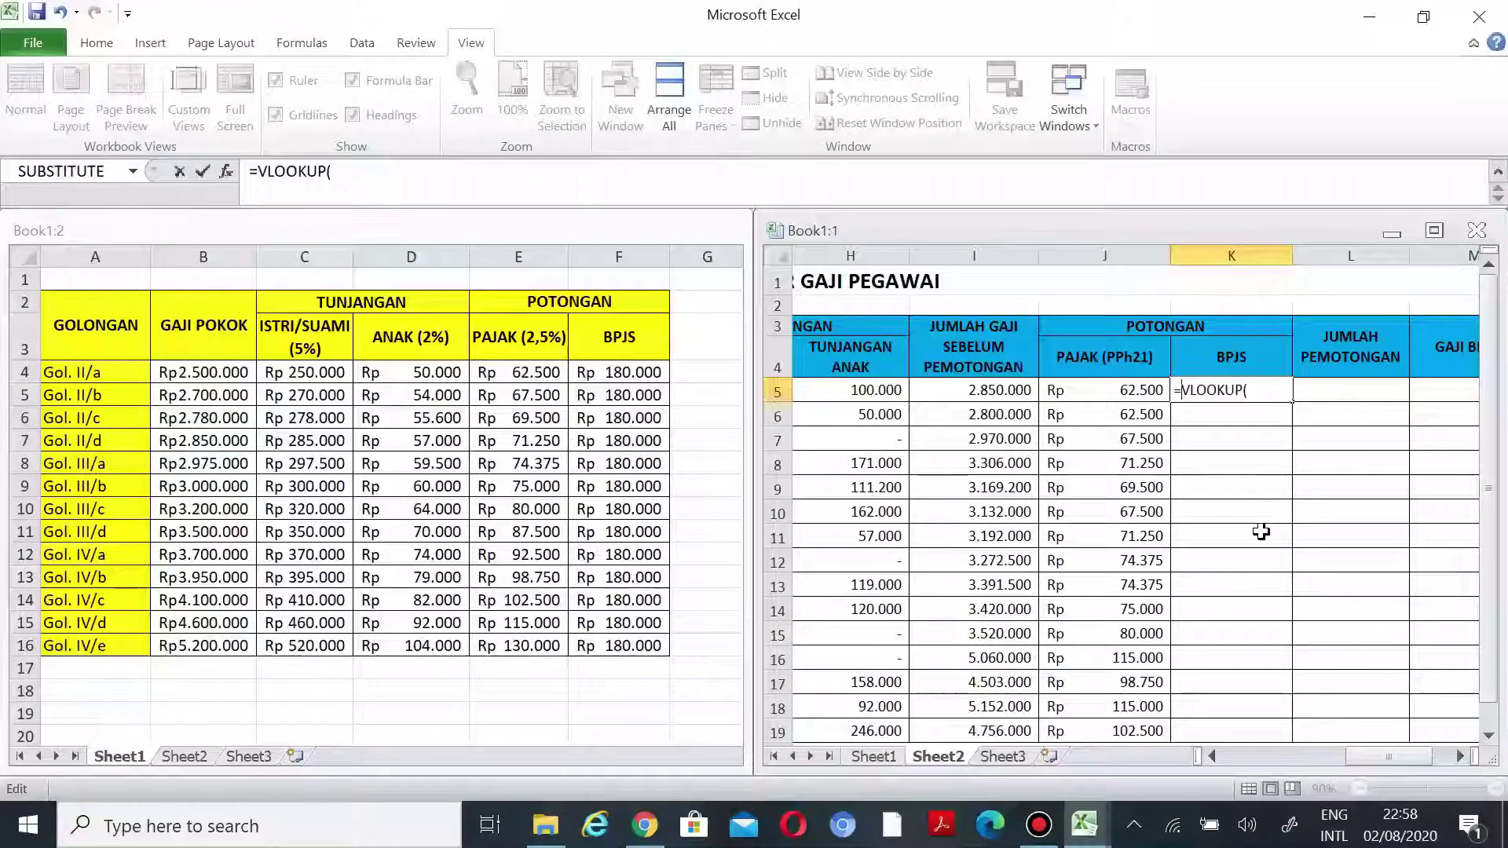
pyautogui.write('(')
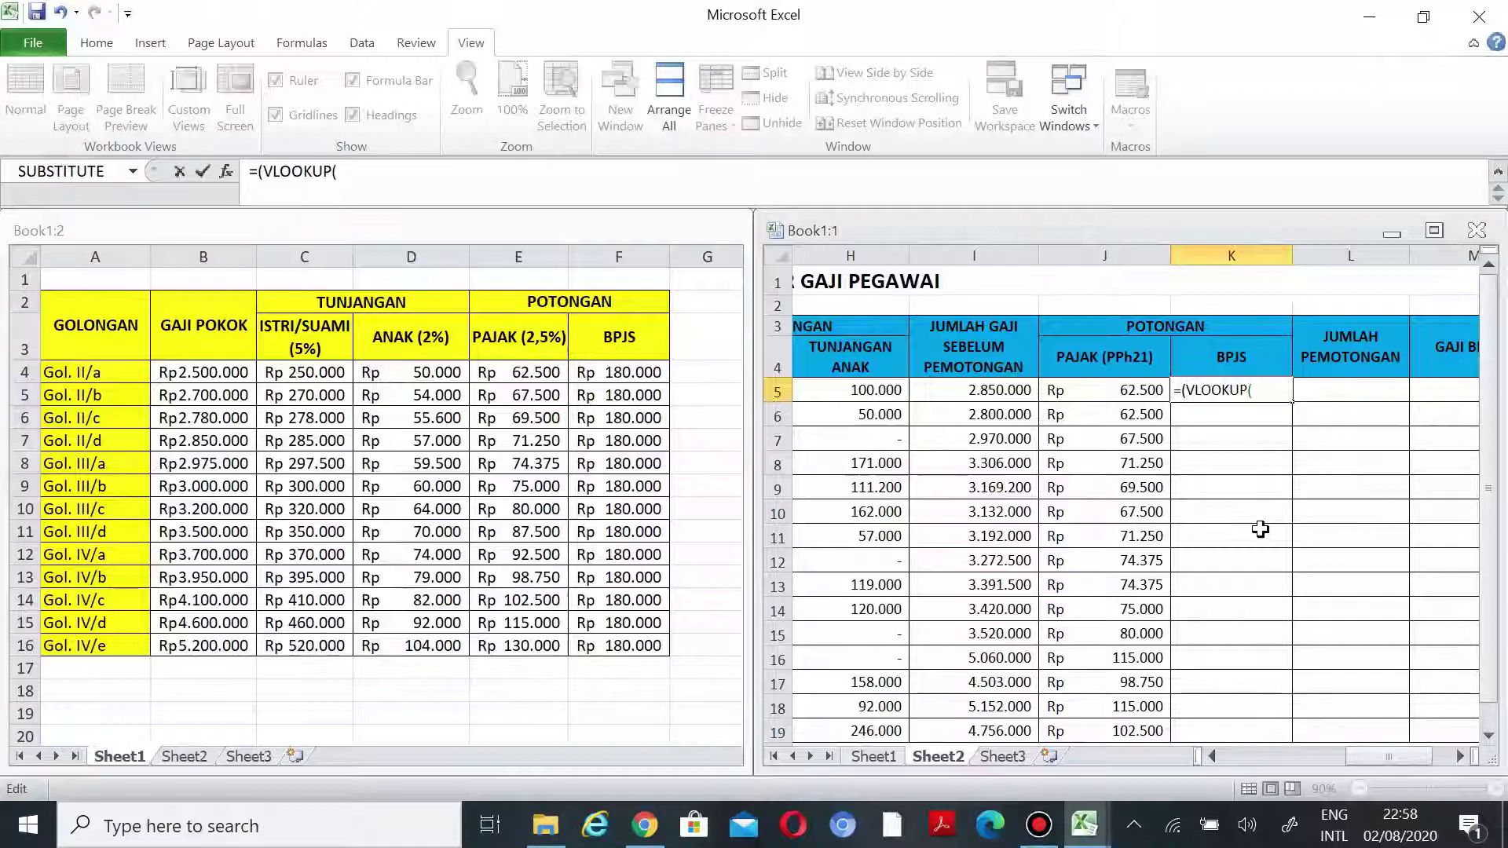
pyautogui.click(1256, 390)
pyautogui.moveTo(1363, 761)
pyautogui.mouseDown()
pyautogui.moveTo(1256, 759)
pyautogui.moveTo(1349, 763)
pyautogui.mouseUp()
pyautogui.click(972, 396)
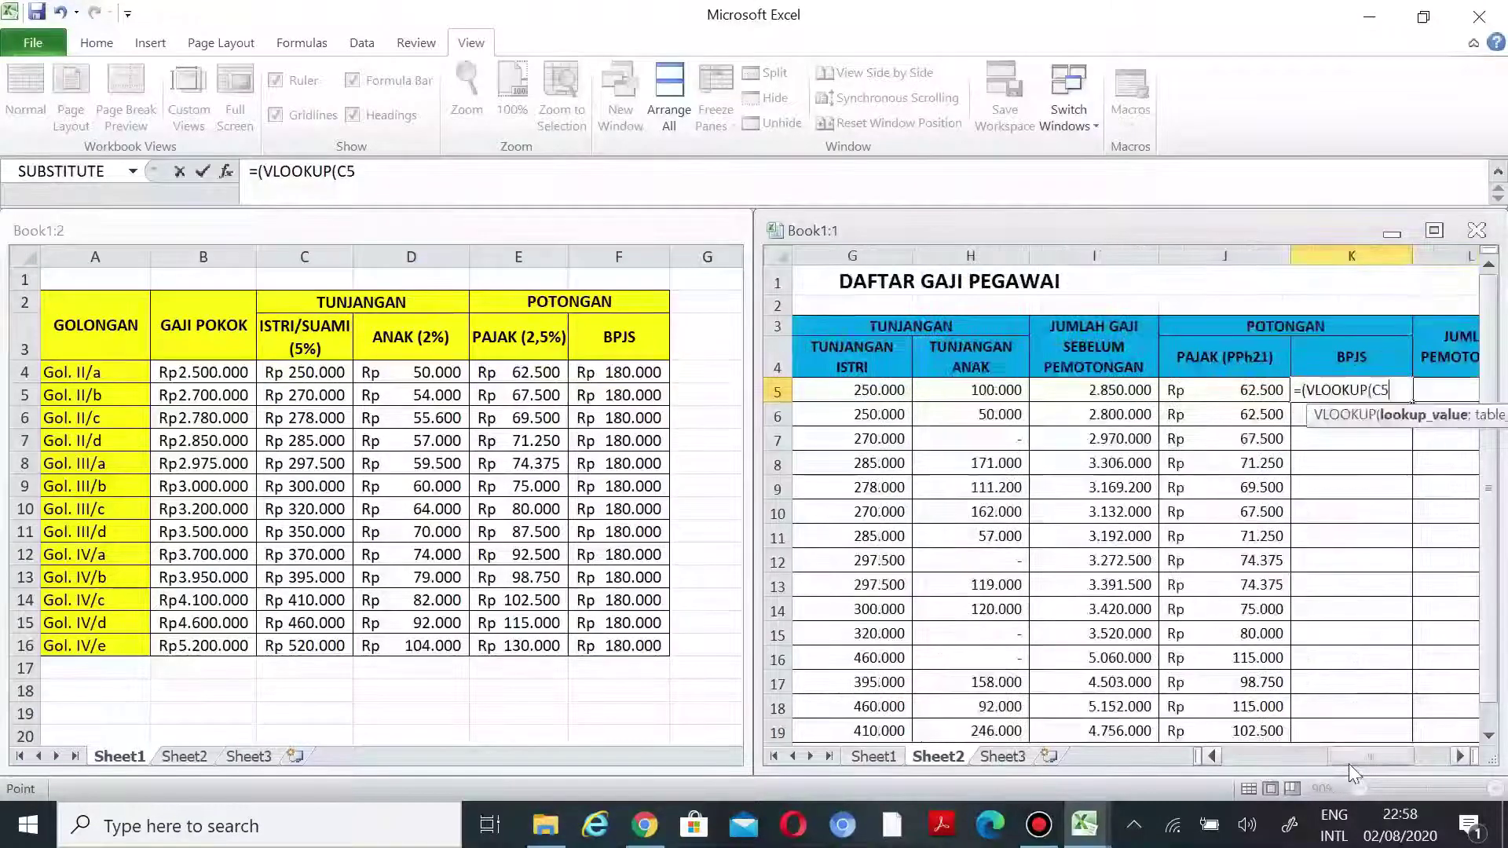
pyautogui.write(';')
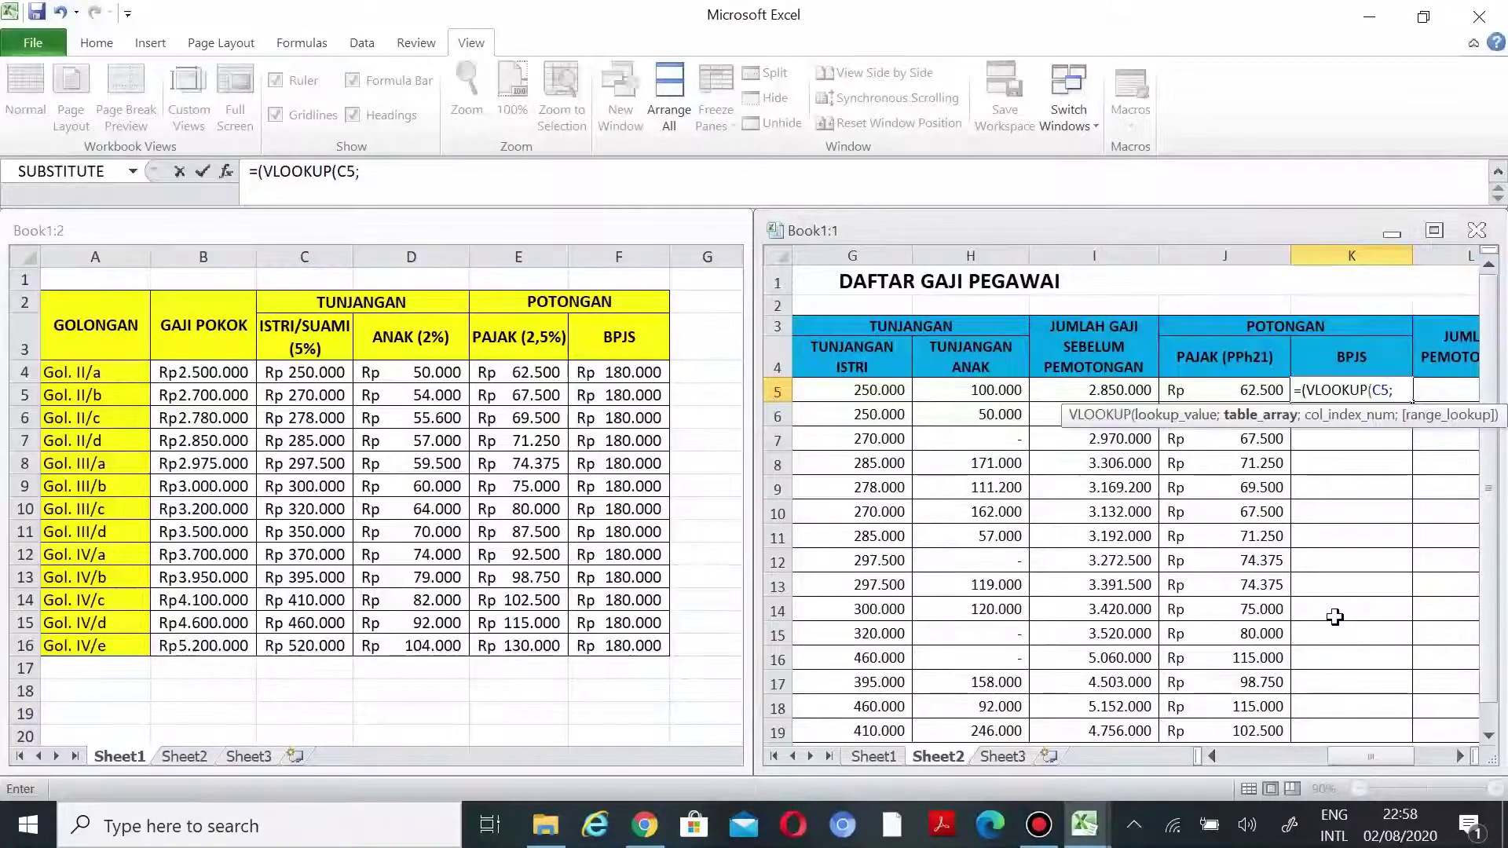
# - Complete the K5 lookup with the absolute range Sheet1!$A$4:$F$16, column 6 and match 0, closing both parentheses
pyautogui.click(267, 399)
pyautogui.click(71, 373)
pyautogui.moveTo(131, 402); pyautogui.dragTo(629, 642)
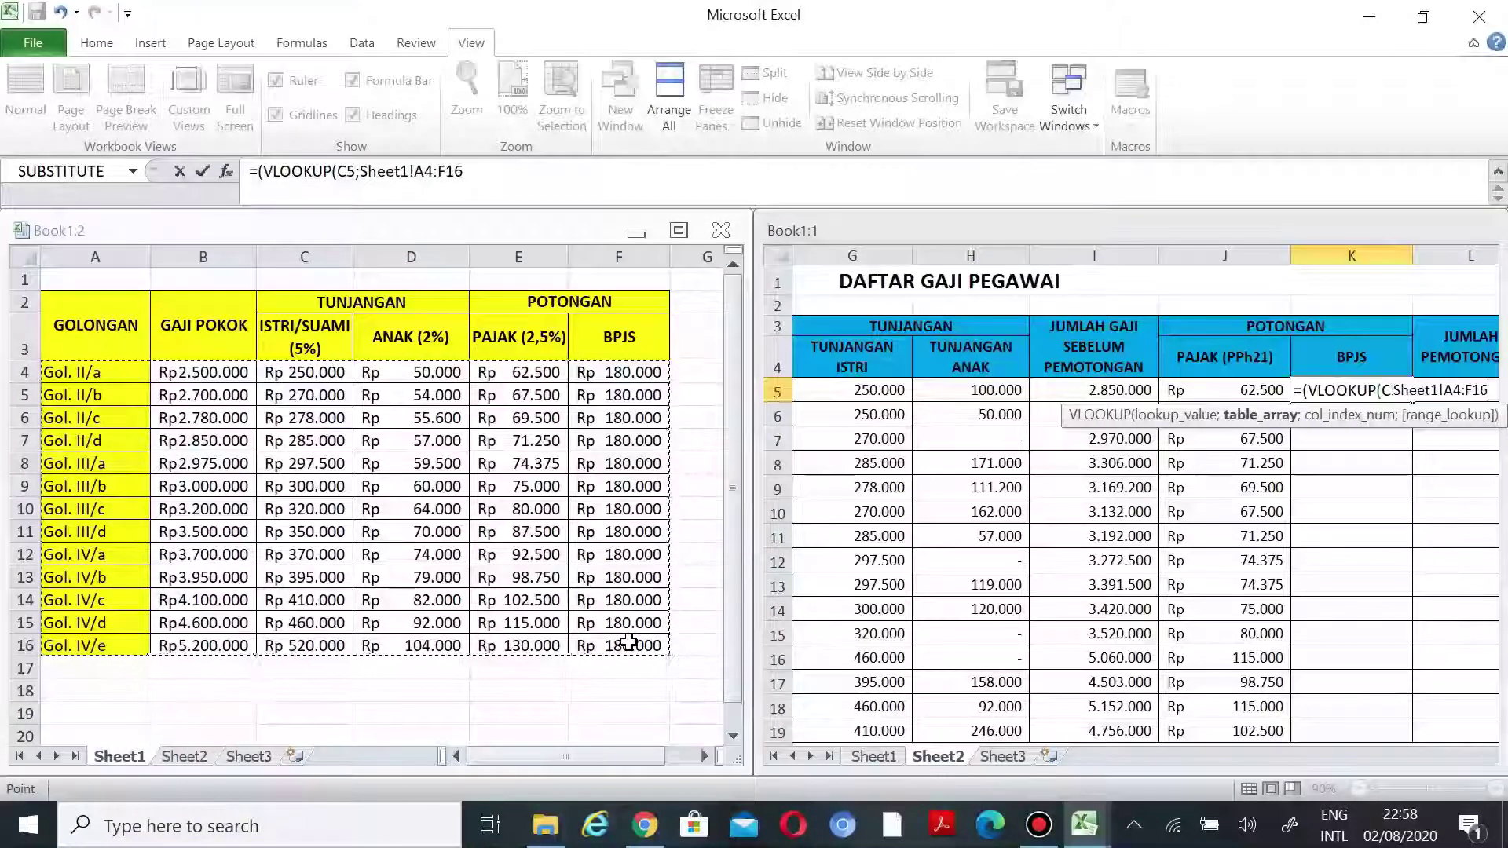
pyautogui.press('F4')
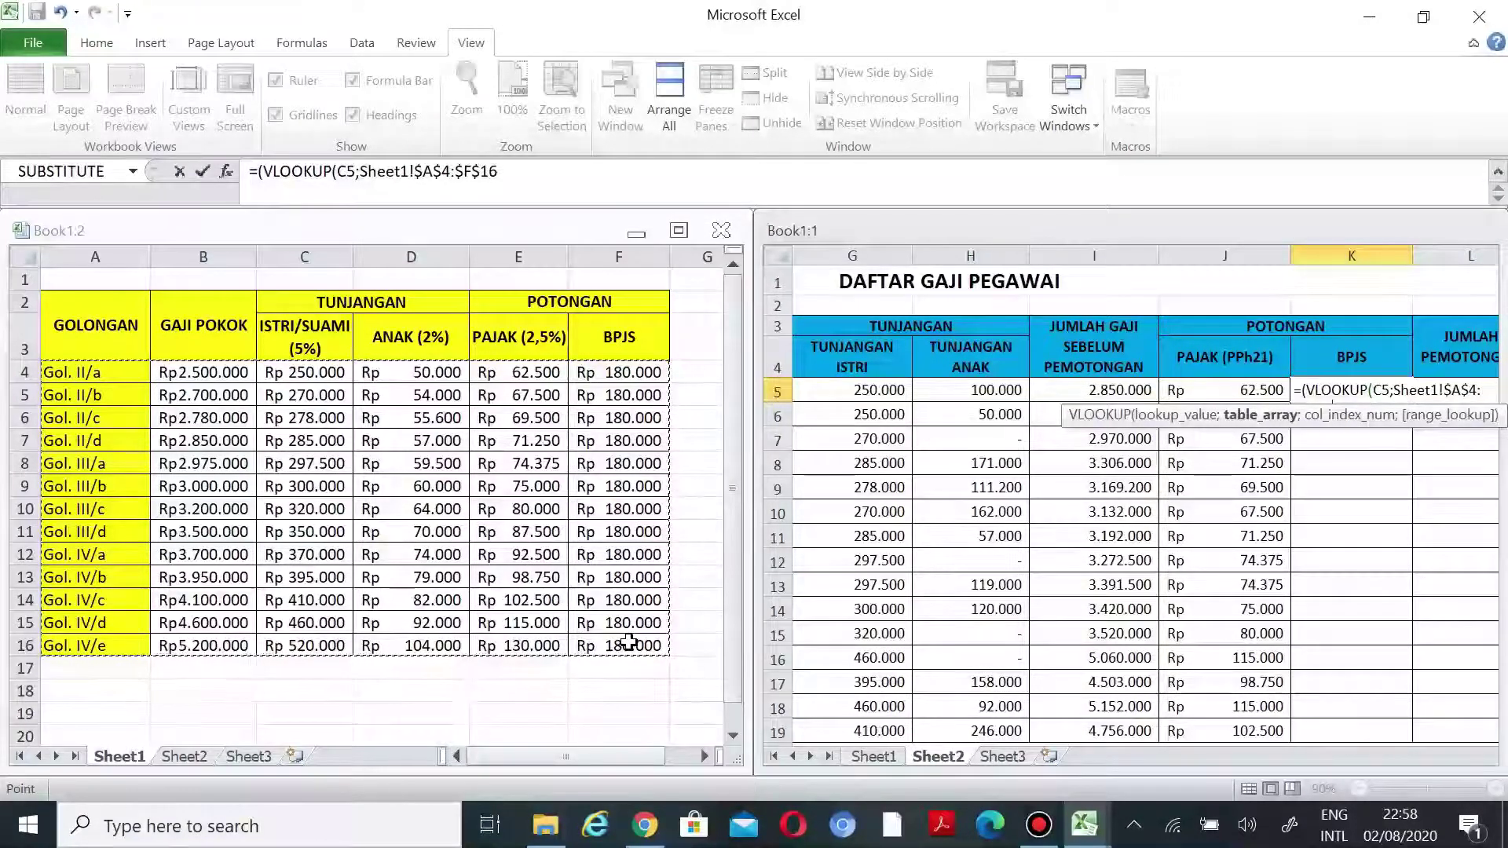
pyautogui.write(';')
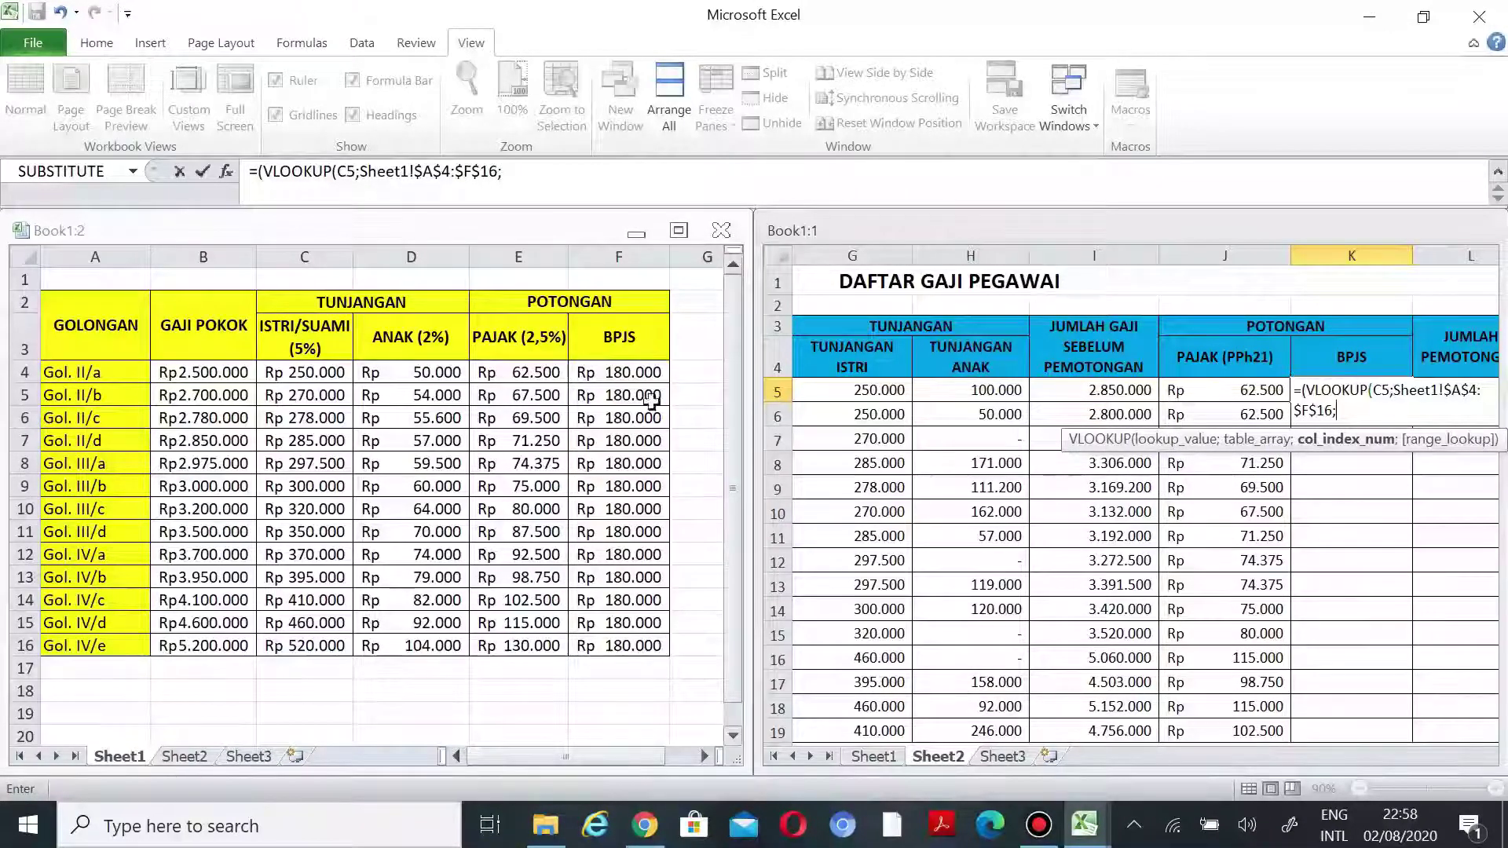
pyautogui.write('6;0))')
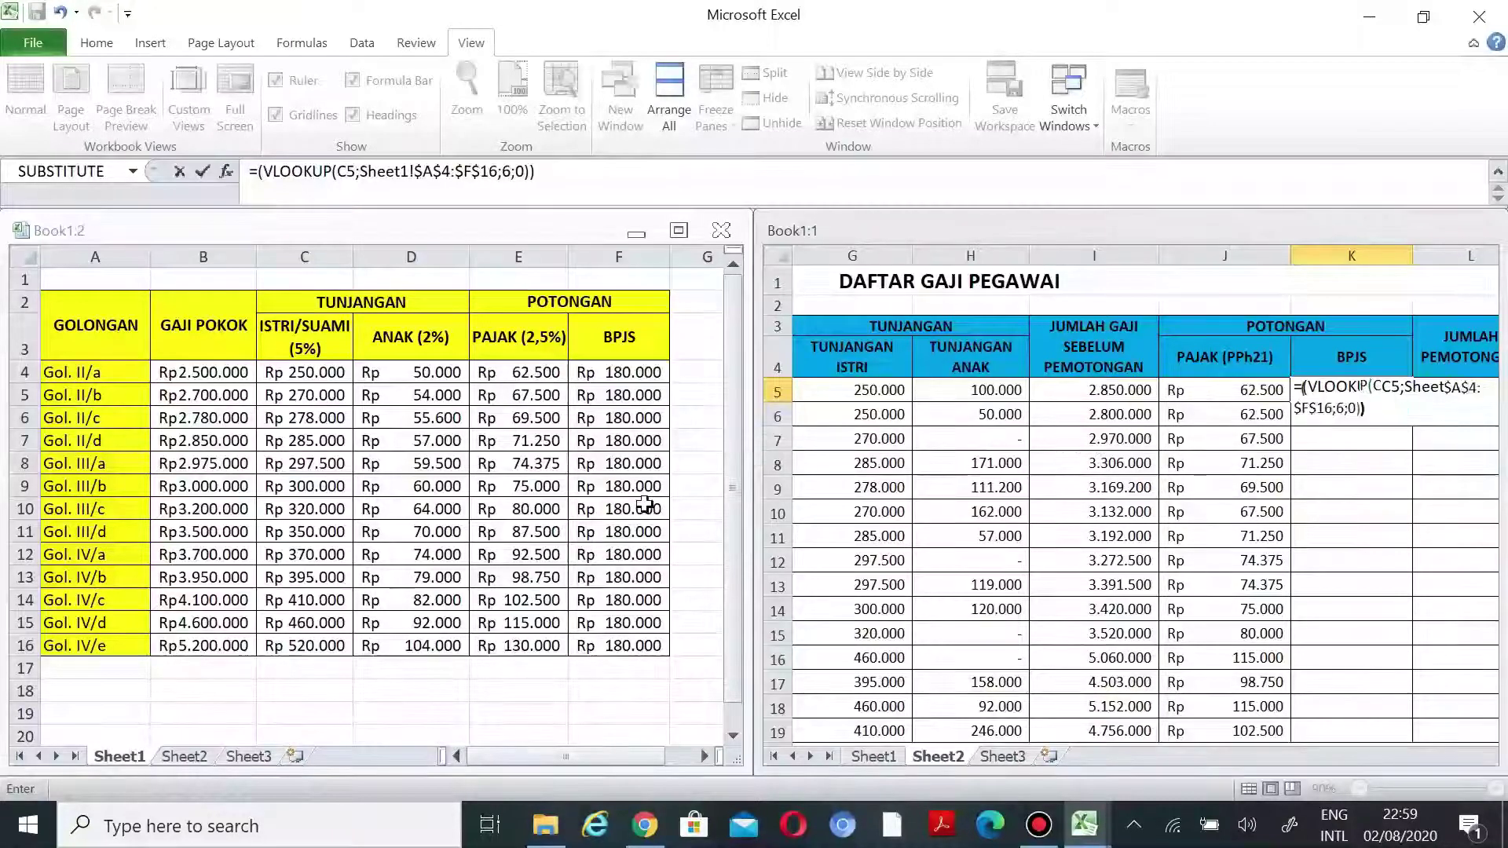
# - Multiply the K5 BPJS lookup by the Jumlah Peserta BPJS in E5 and enter the formula
pyautogui.write('*')
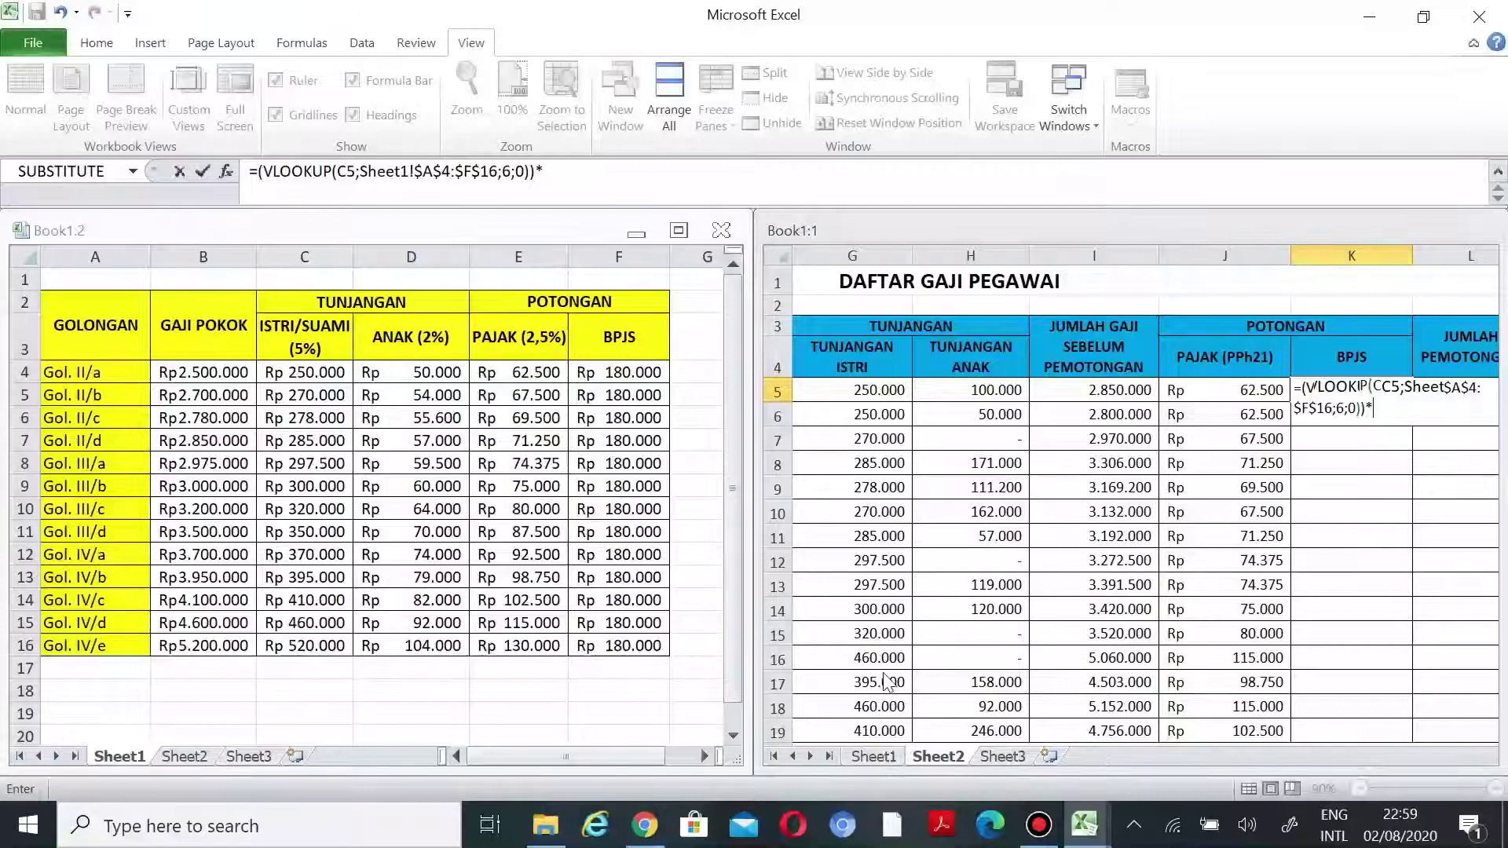
pyautogui.click(1420, 414)
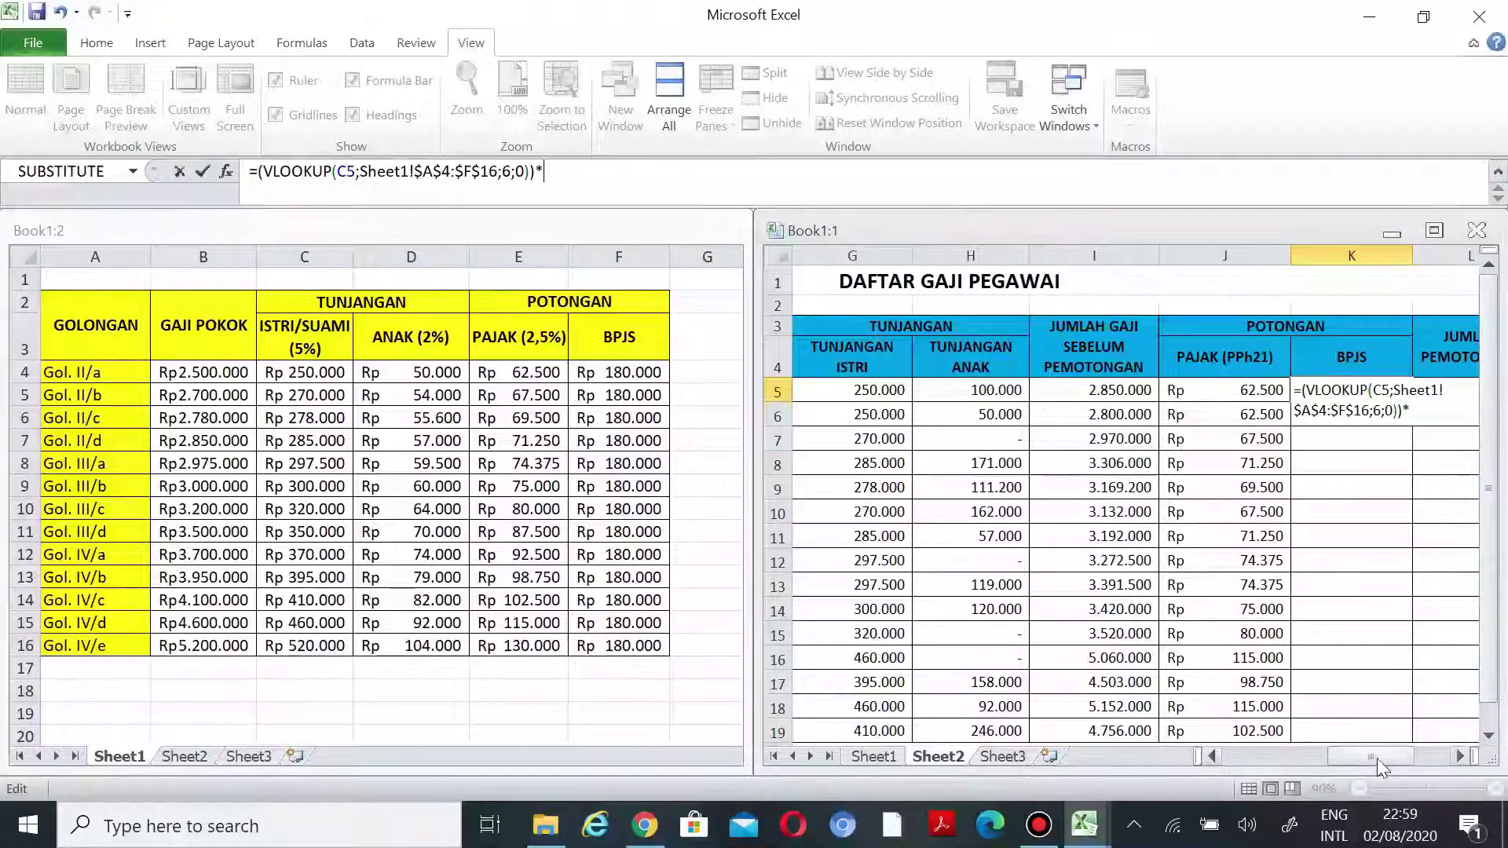
pyautogui.moveTo(1377, 757); pyautogui.dragTo(1310, 757)
pyautogui.click(1013, 390)
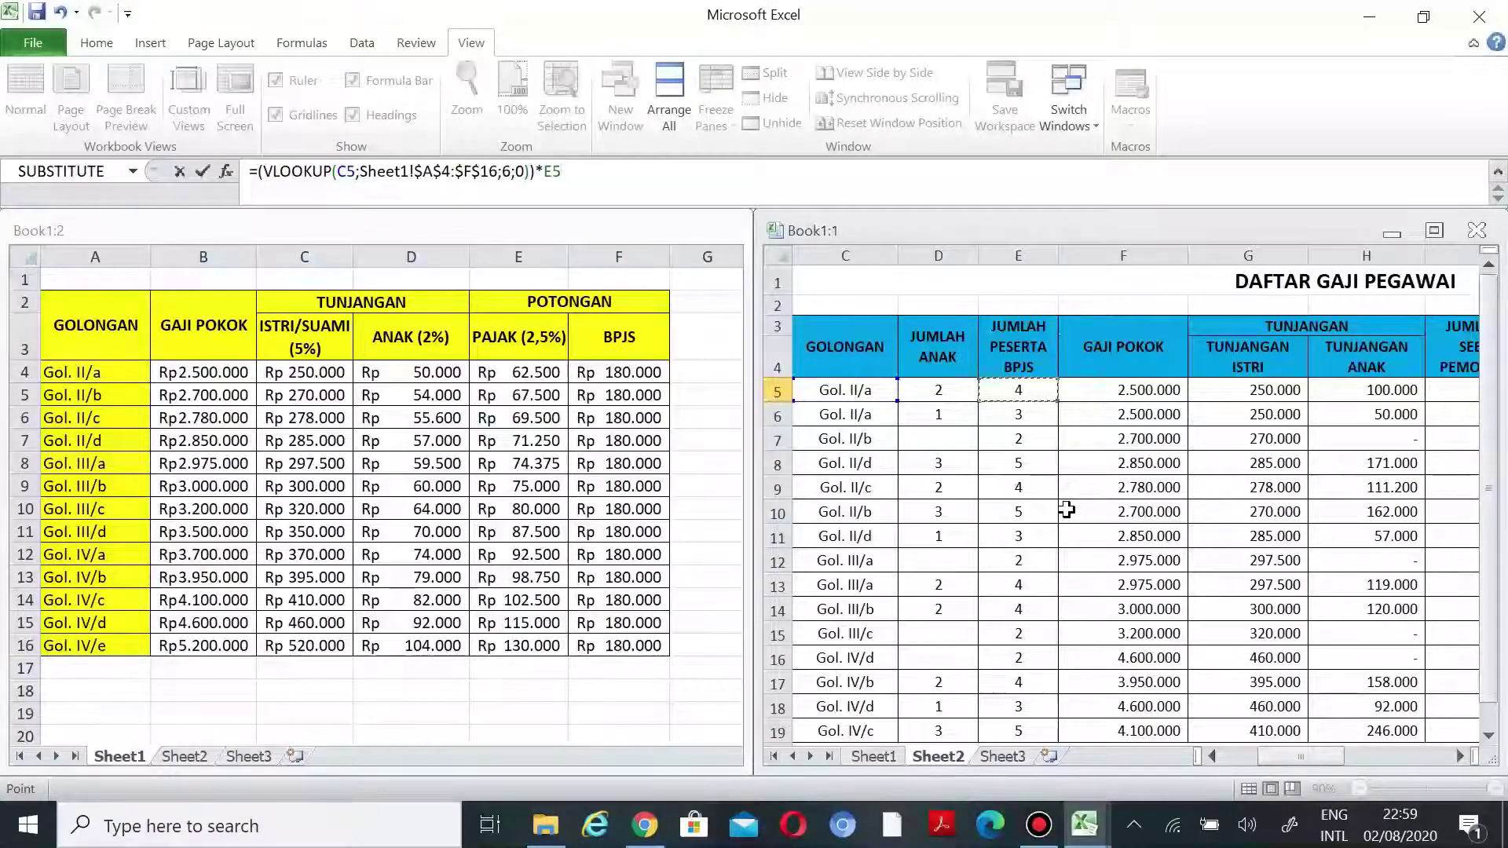
pyautogui.press('Return')
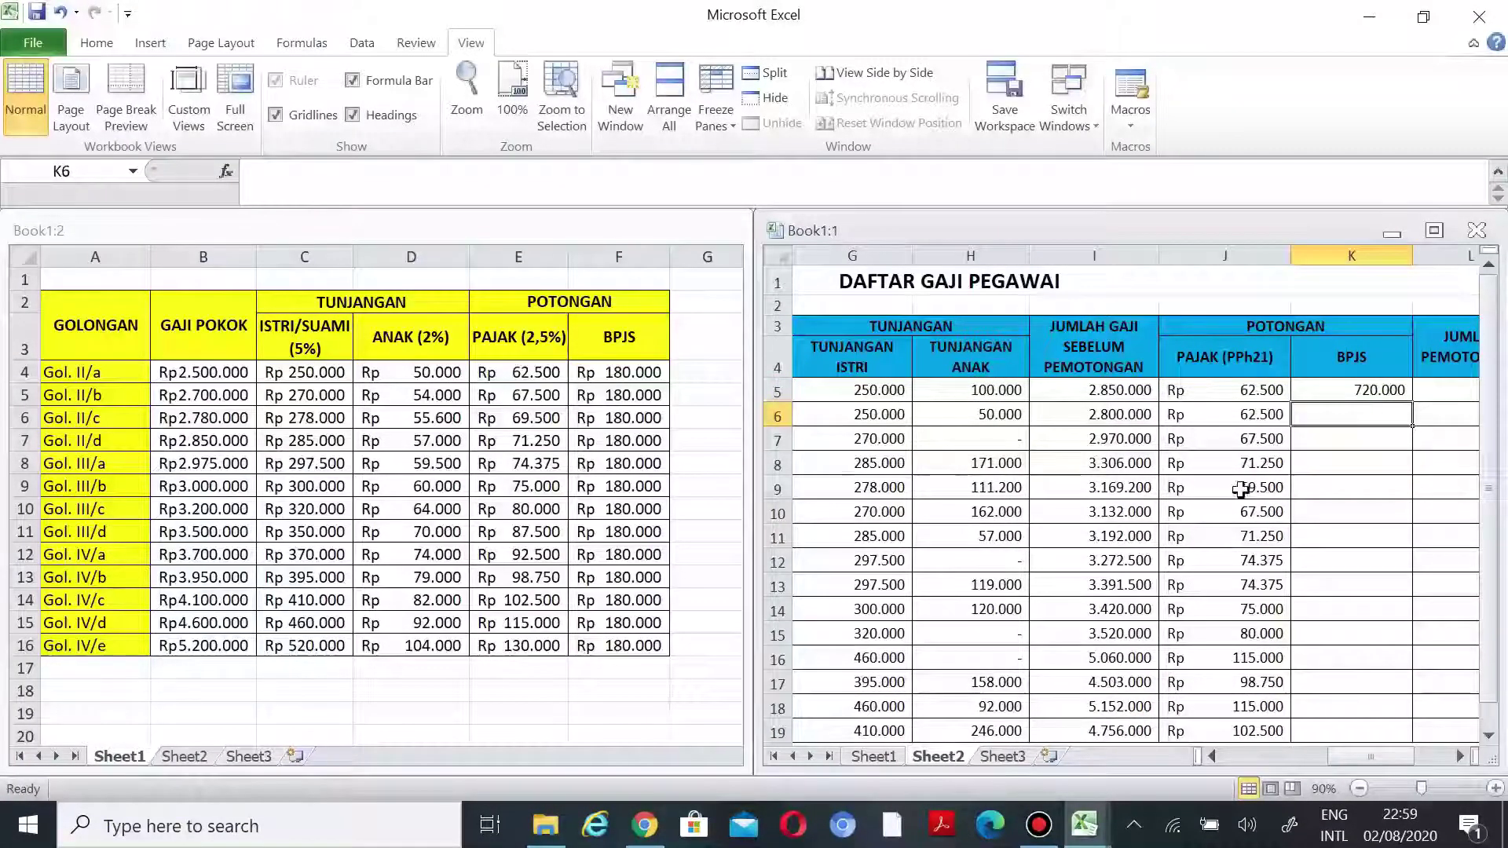
# - Fill the BPJS formula from K5 down to K19
pyautogui.click(1338, 387)
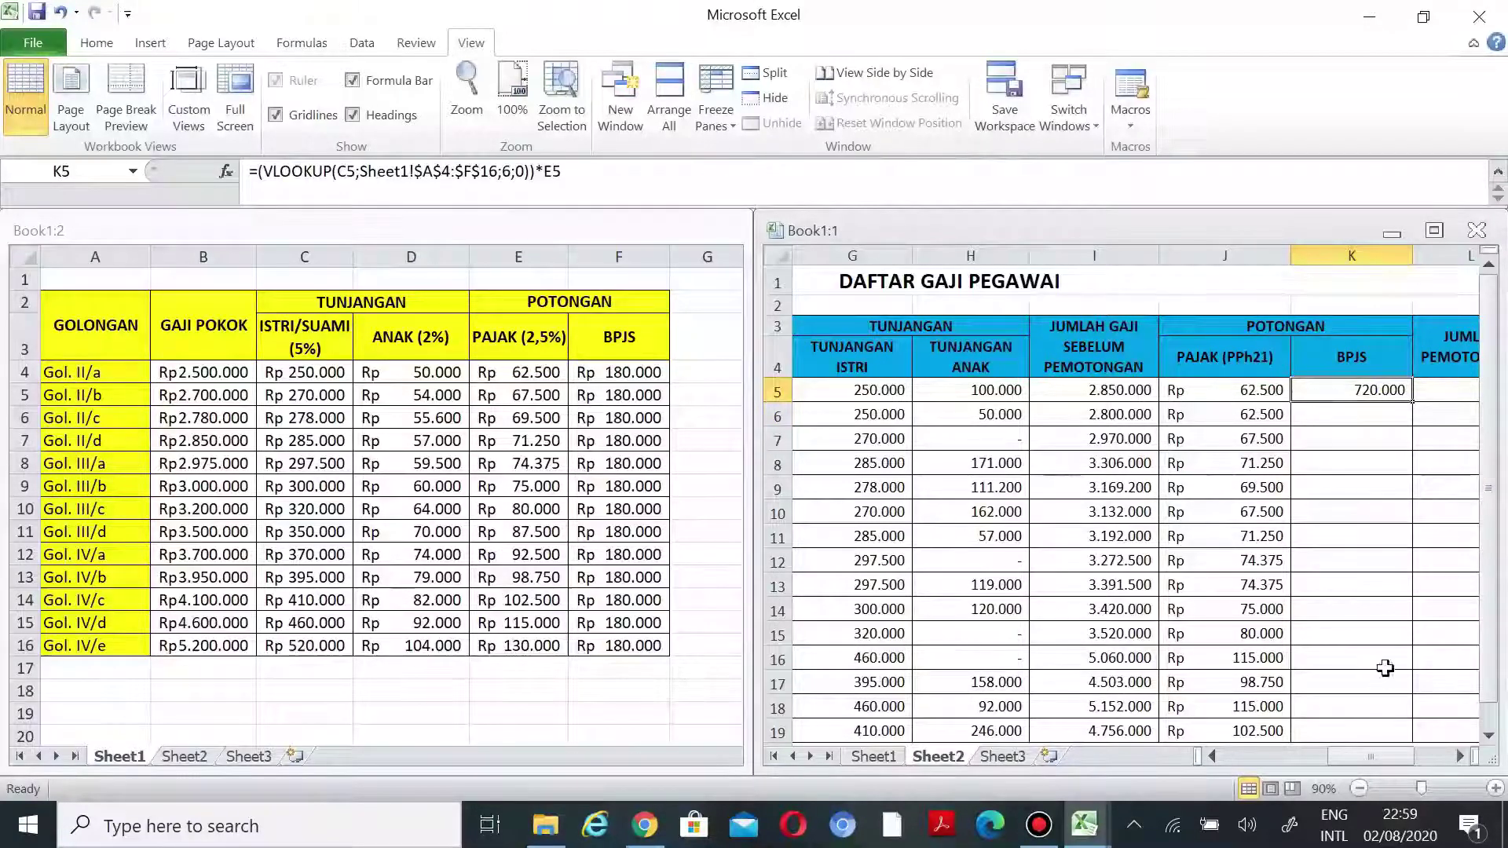
pyautogui.moveTo(1358, 755); pyautogui.dragTo(1401, 752)
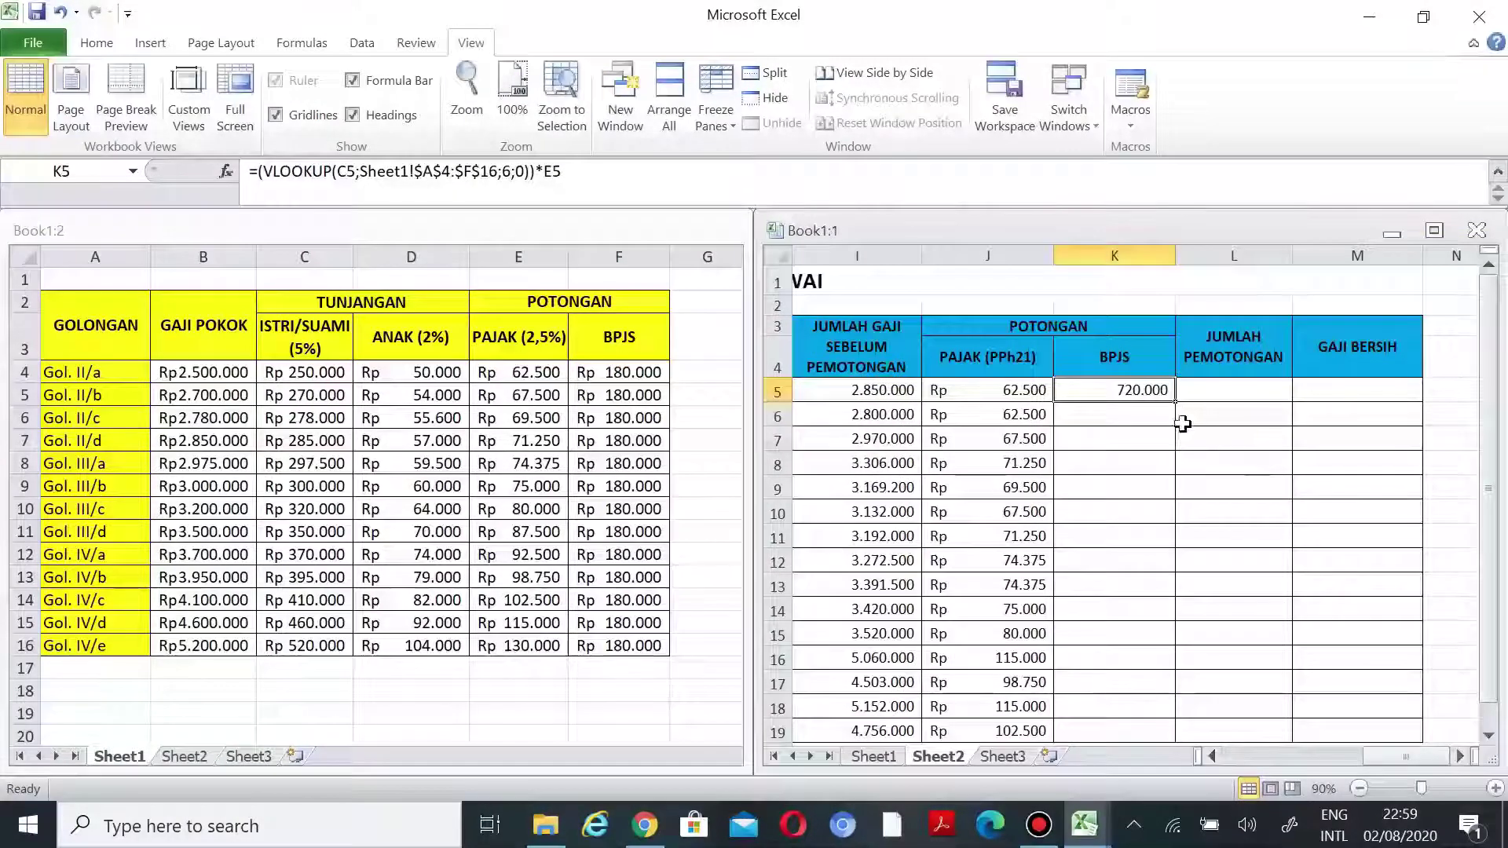
pyautogui.moveTo(1177, 405); pyautogui.dragTo(1148, 730)
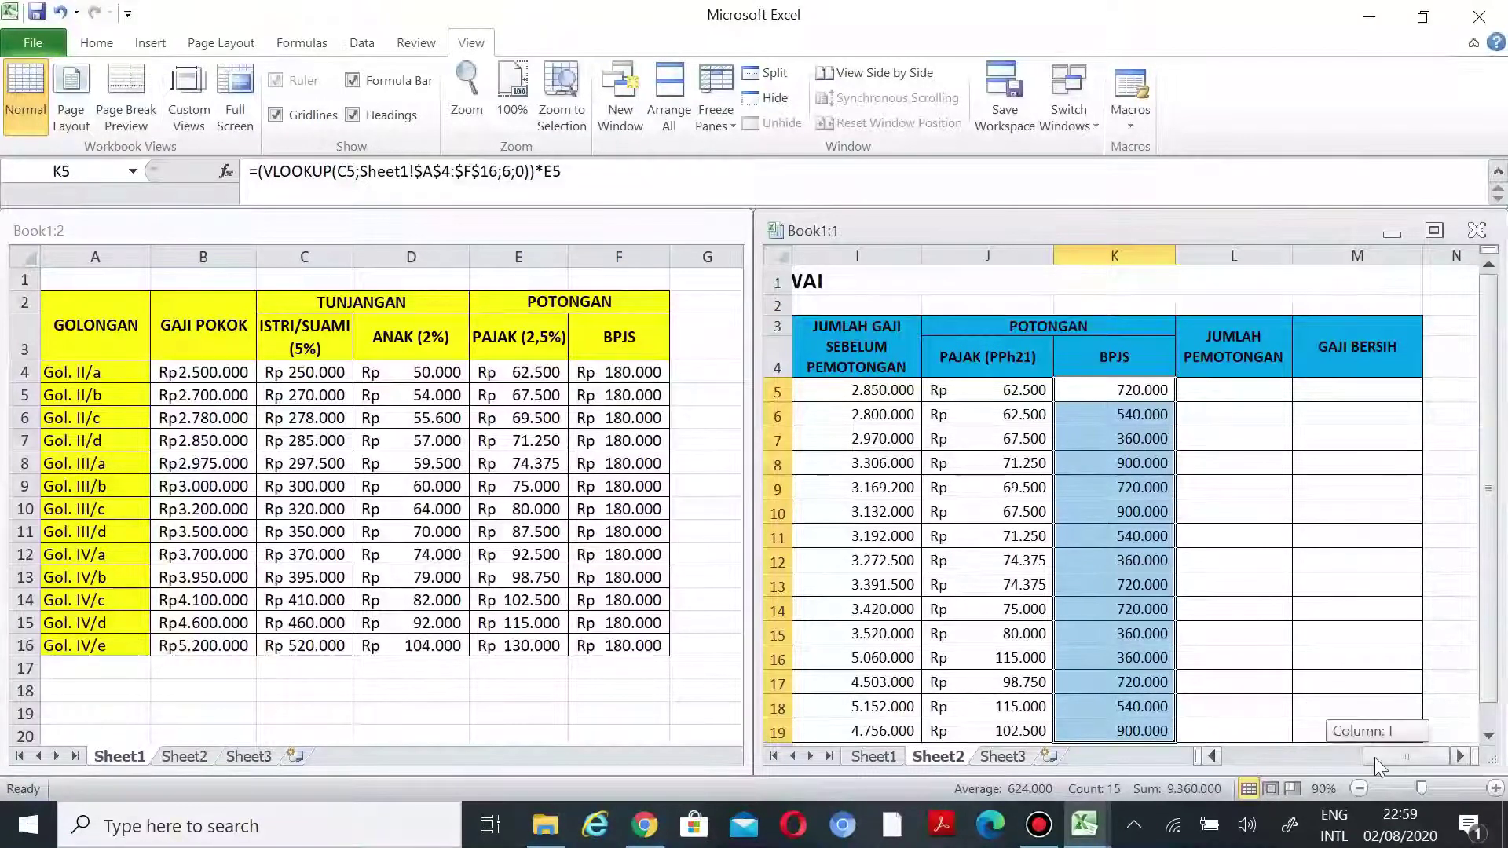
# - Enter =SUM(J5:K5) in L5 to total the first employee's deductions
pyautogui.click(1234, 390)
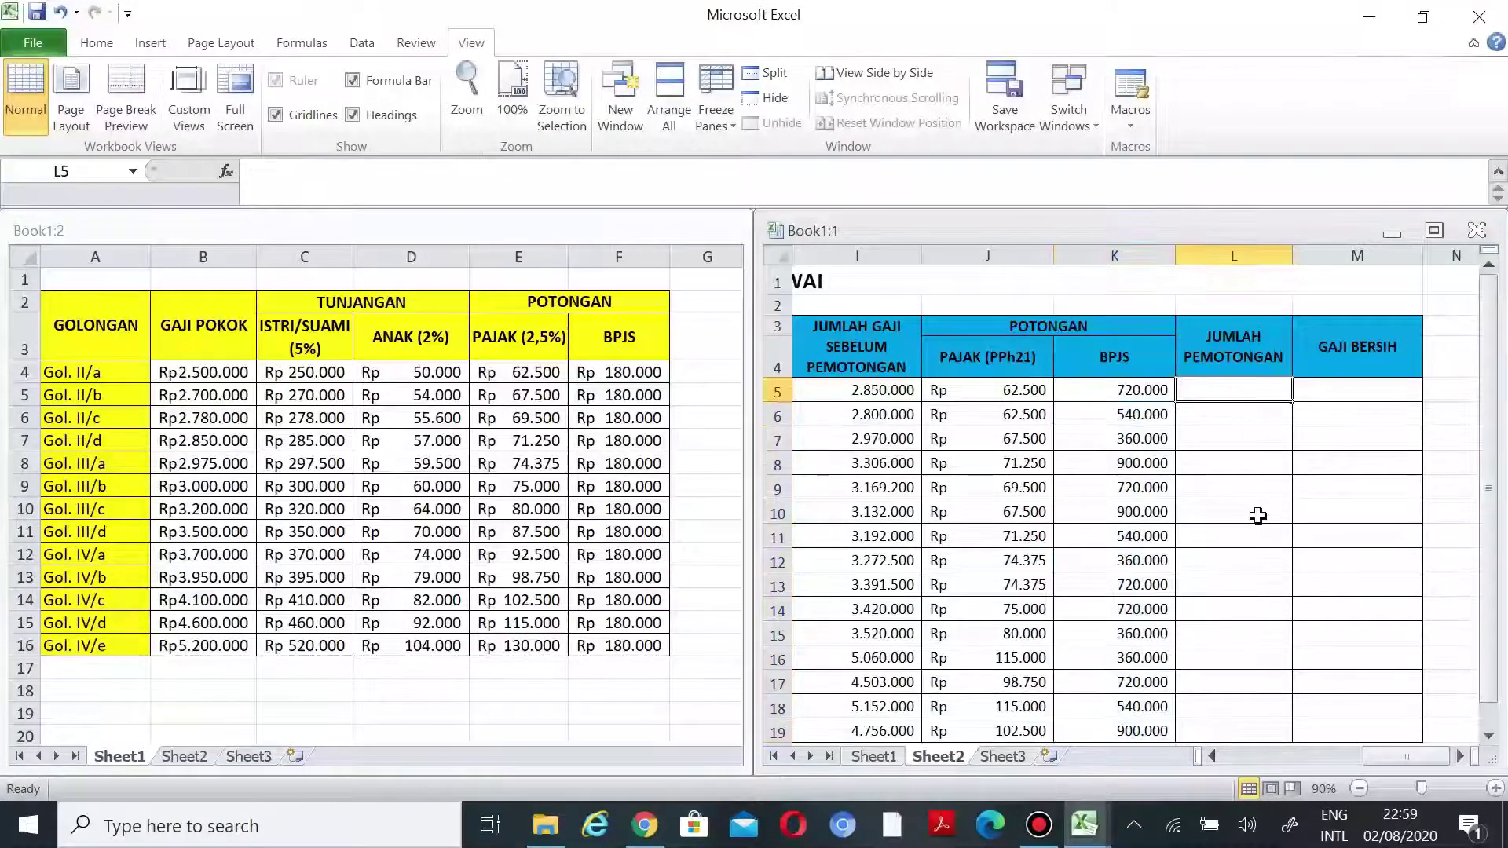
pyautogui.write('=')
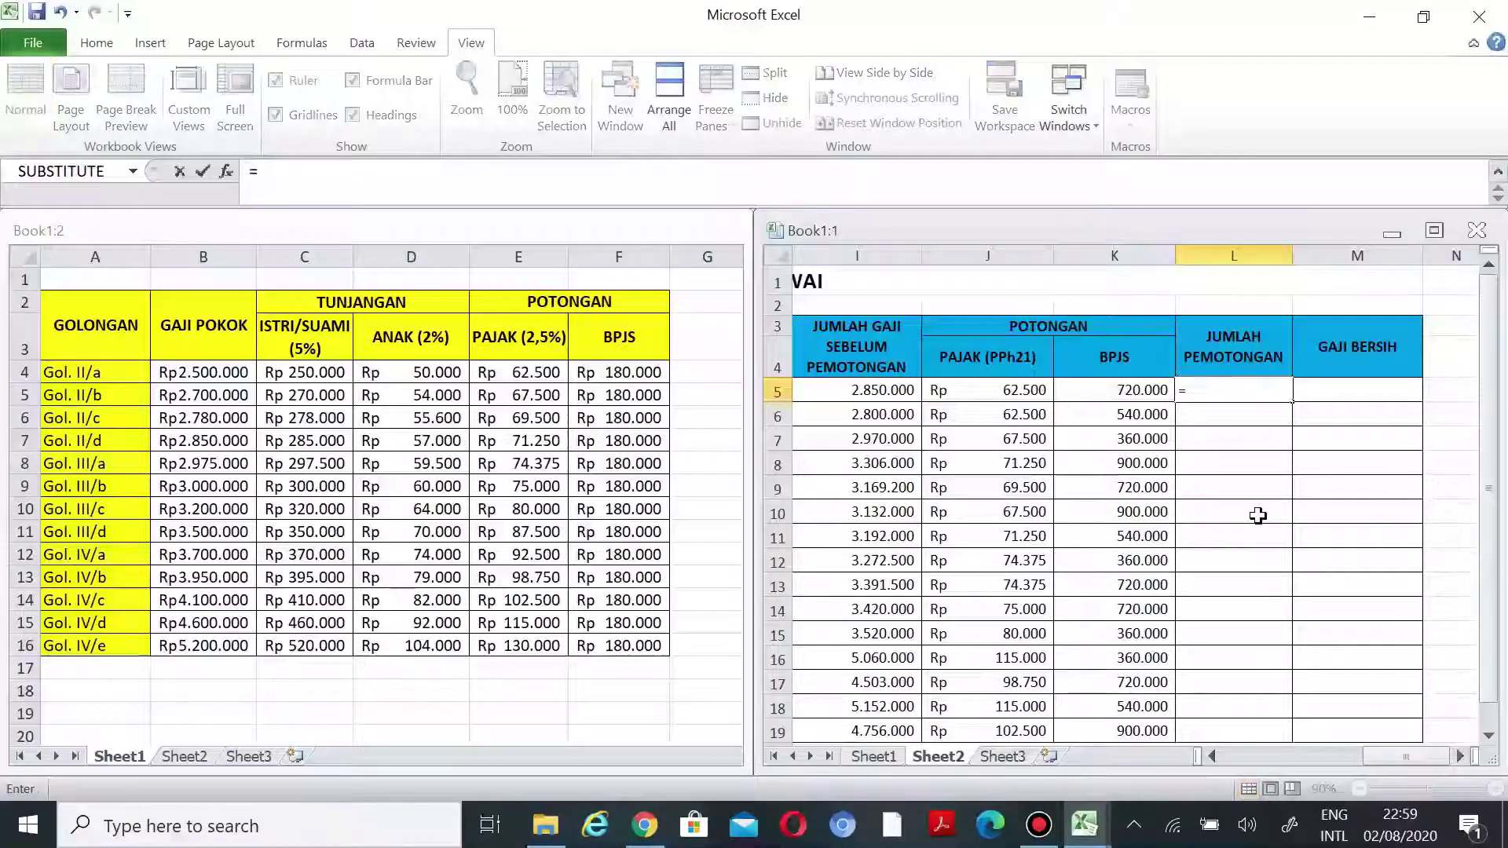
pyautogui.write('SUM(')
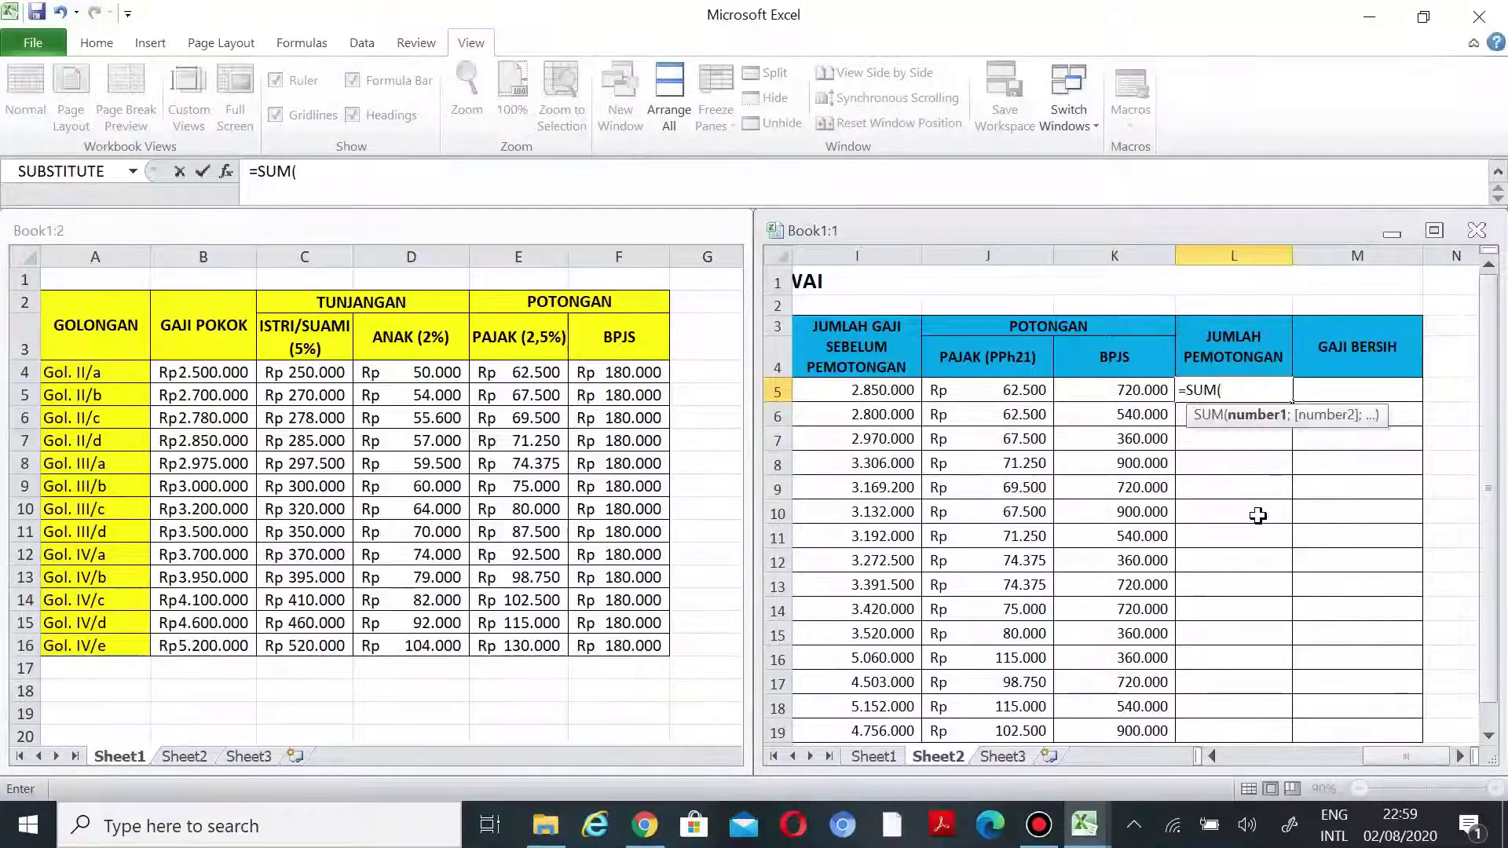
pyautogui.moveTo(968, 389); pyautogui.dragTo(1147, 394)
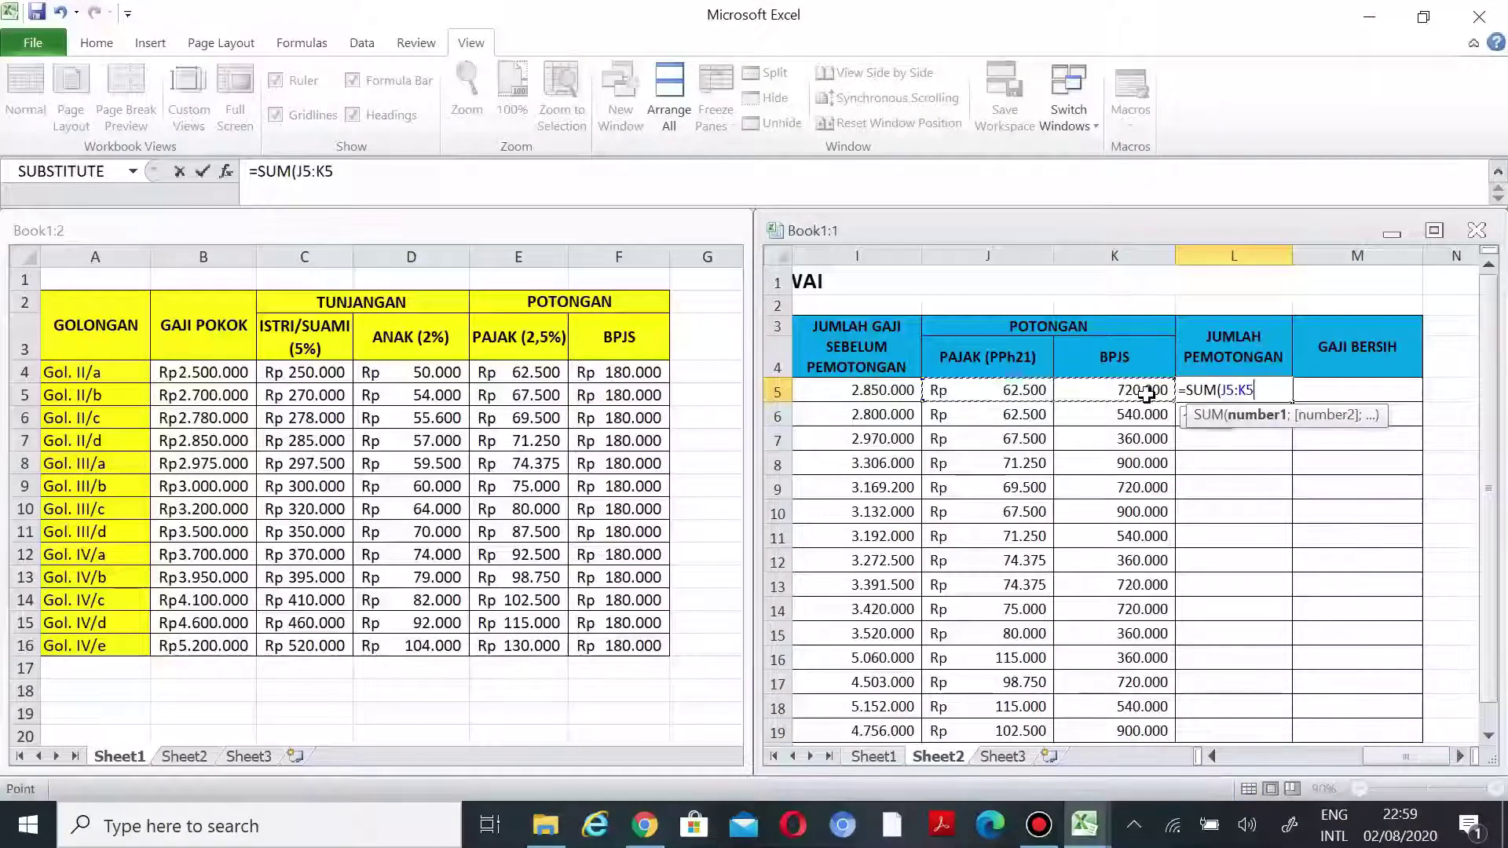
pyautogui.write(')')
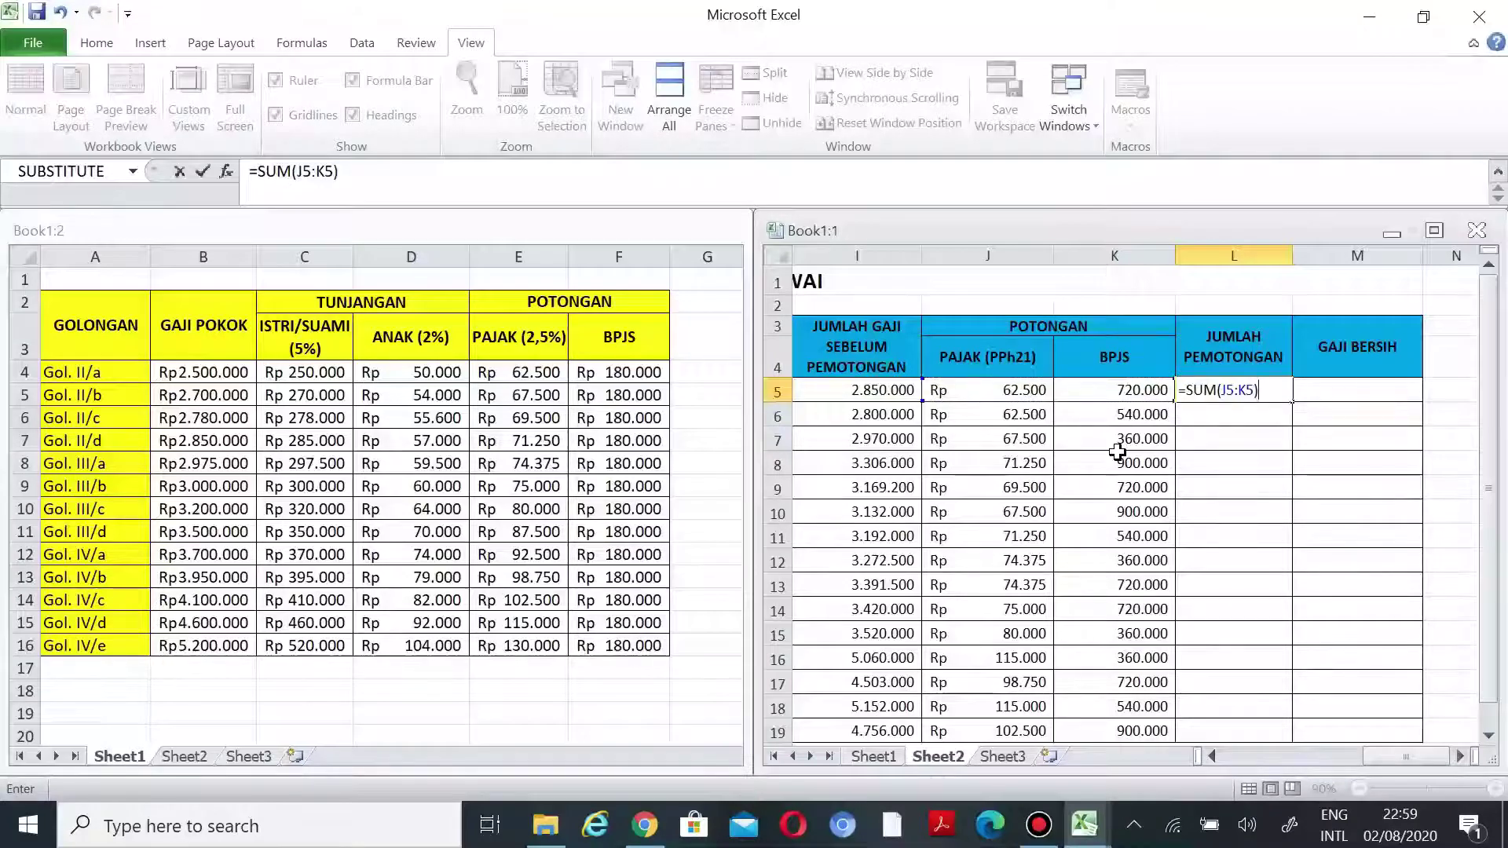
pyautogui.press('Return')
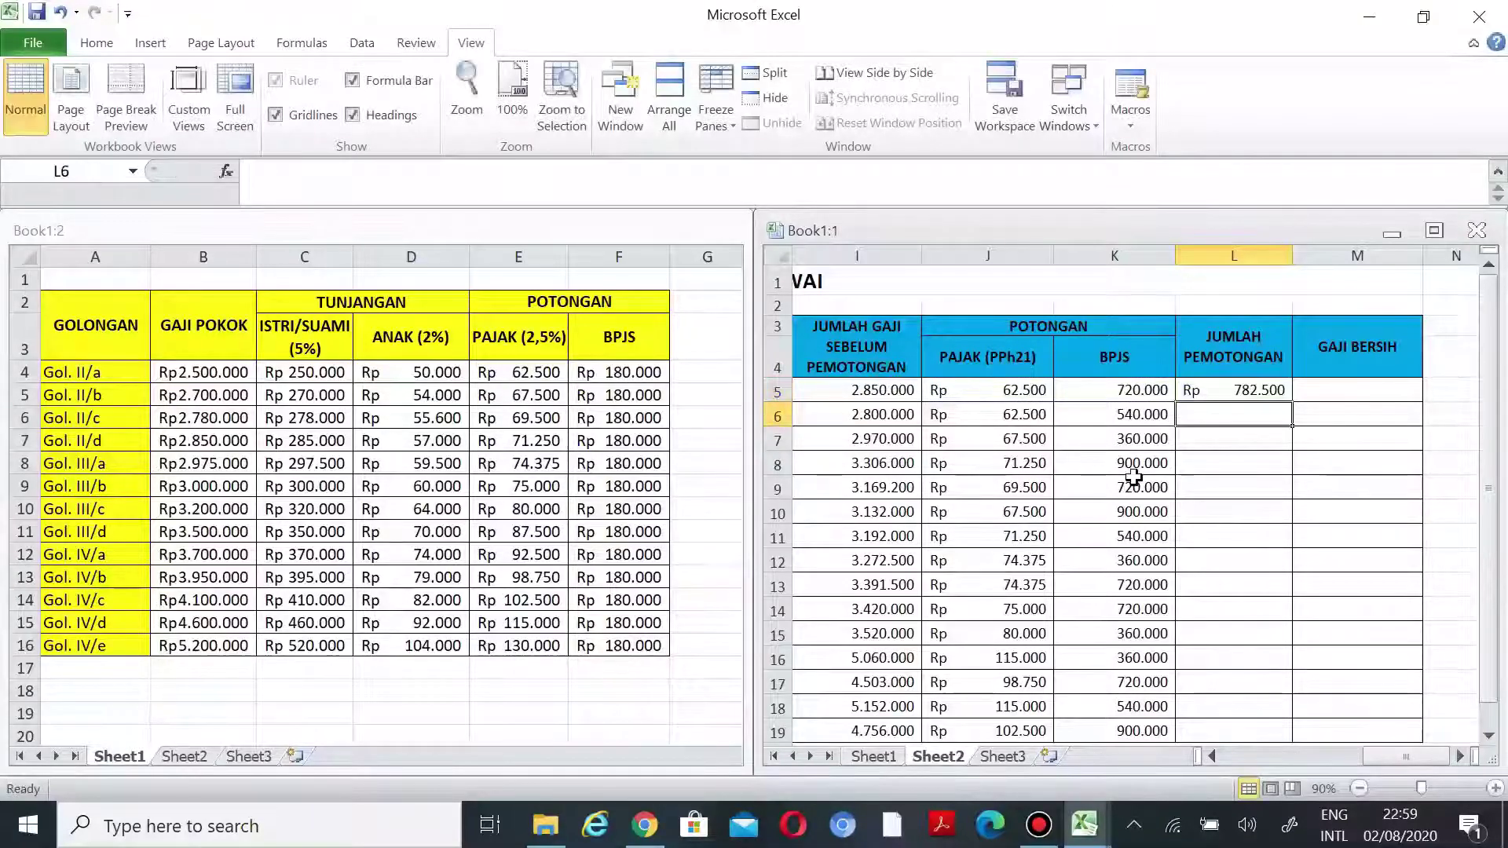
# - Fill the Jumlah Pemotongan formula from L5 down to L19
pyautogui.click(1255, 397)
pyautogui.moveTo(1291, 401); pyautogui.dragTo(1269, 562)
pyautogui.scroll(3, 1269, 562)
# - Enter =I5-L5 in M5 to calculate the first employee's Gaji Bersih
pyautogui.click(1344, 481)
pyautogui.click(1340, 392)
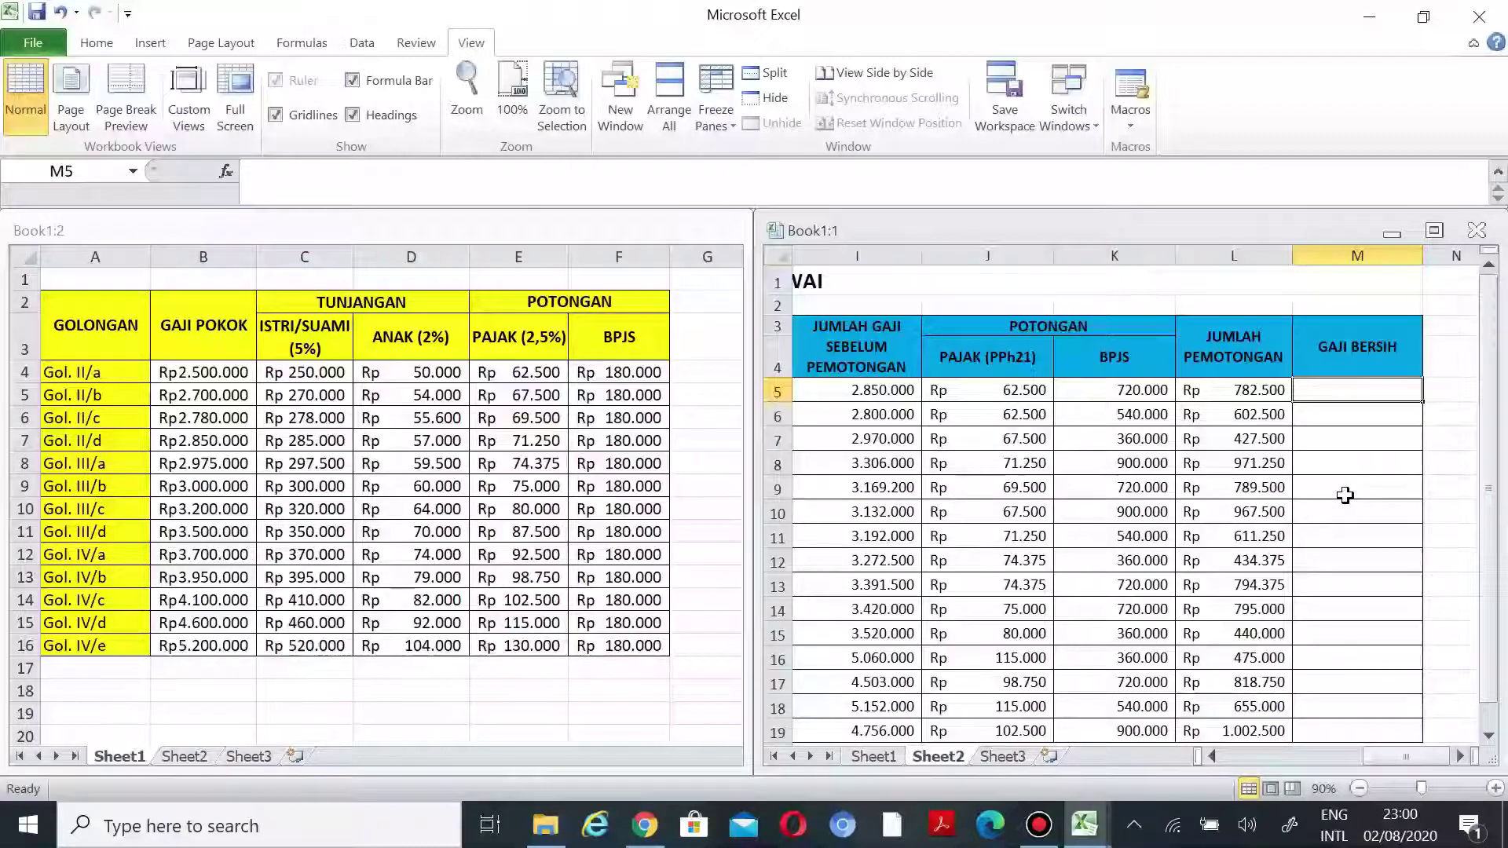
pyautogui.write('=')
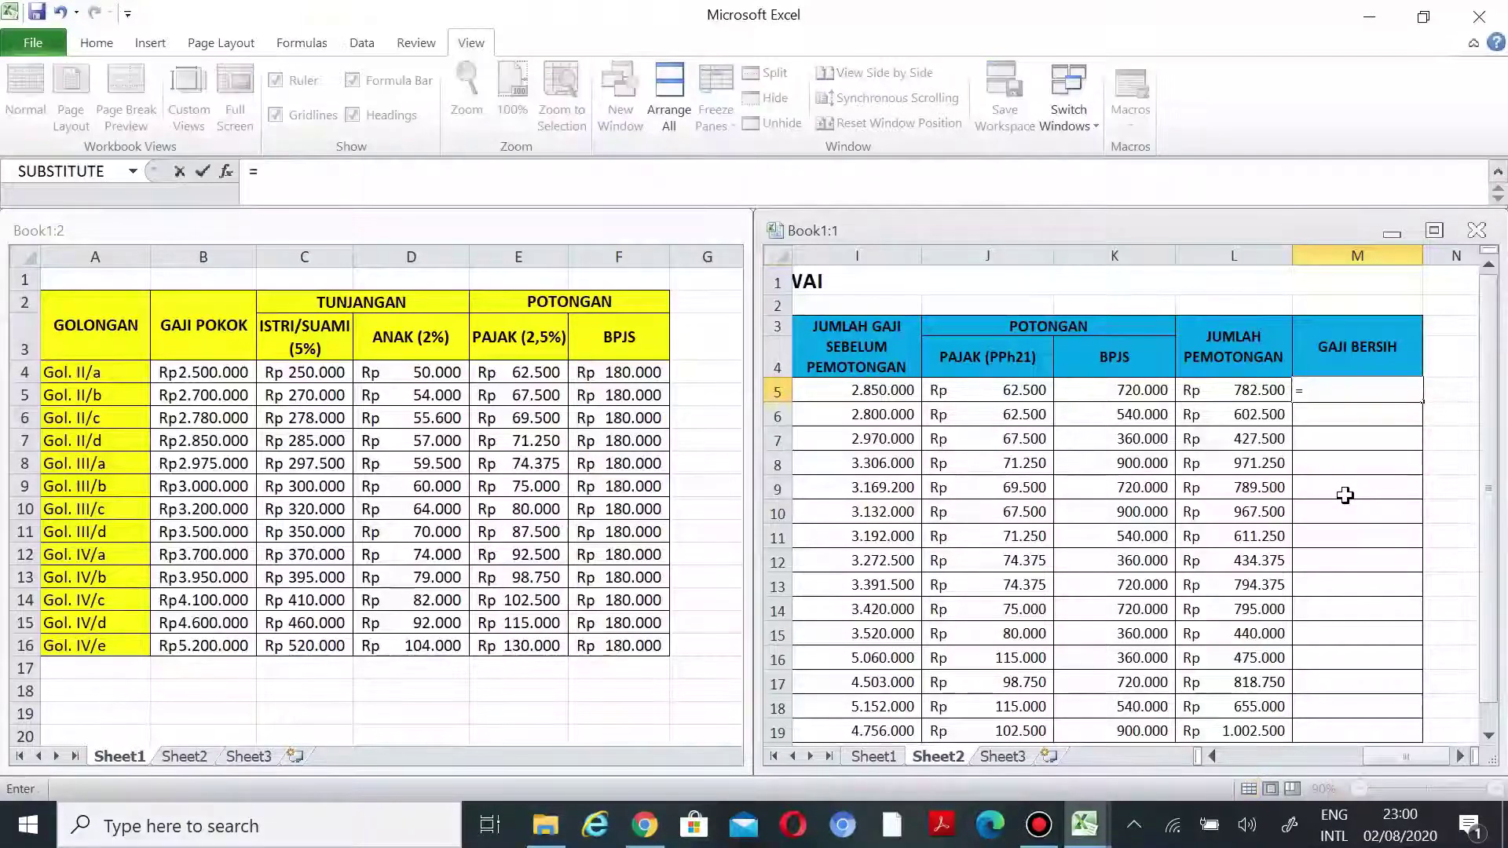
pyautogui.click(851, 392)
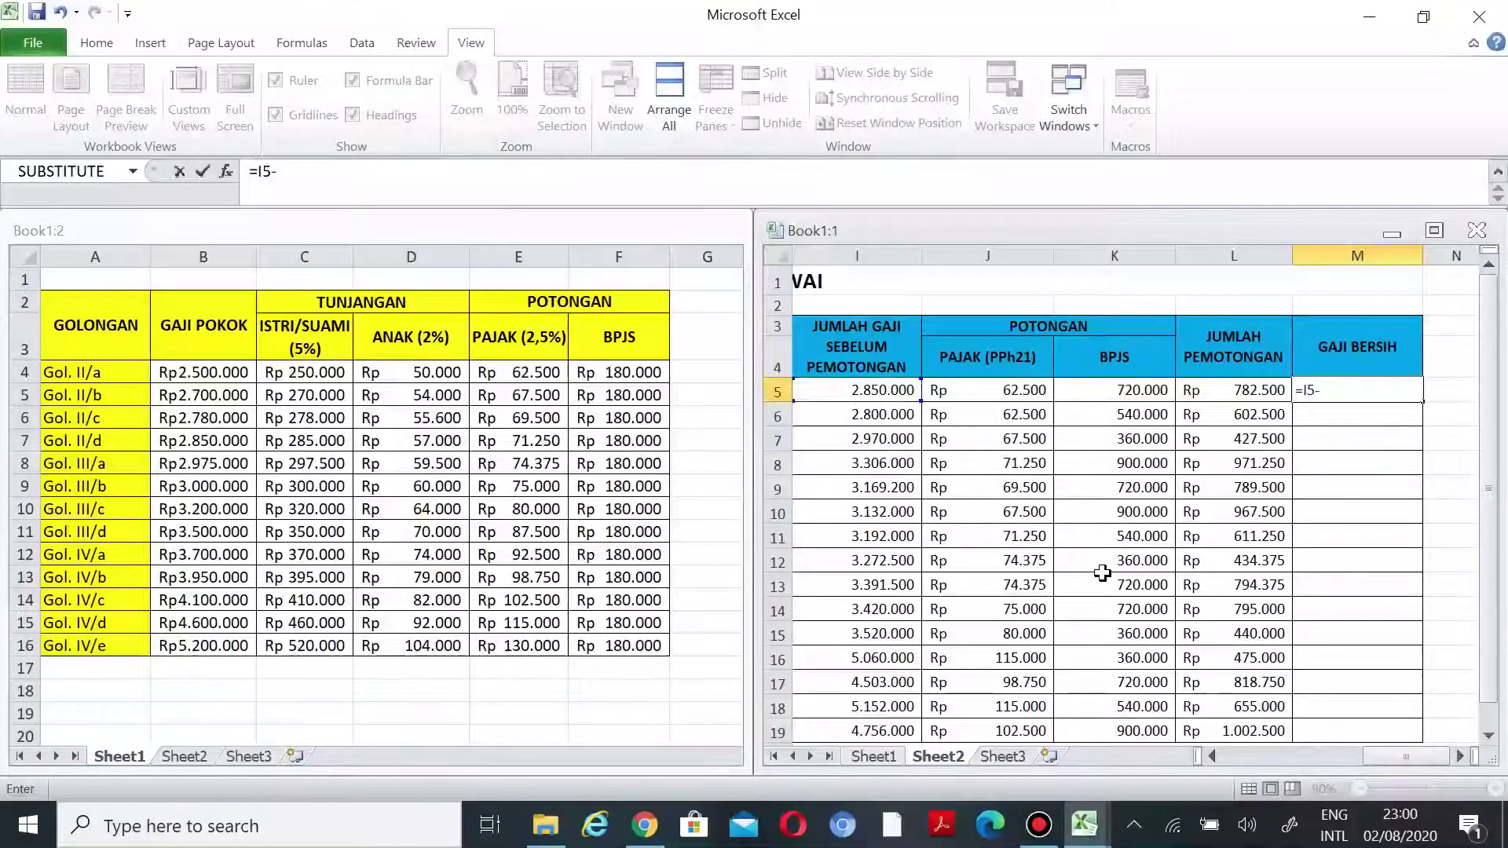
pyautogui.write('-')
pyautogui.click(1222, 390)
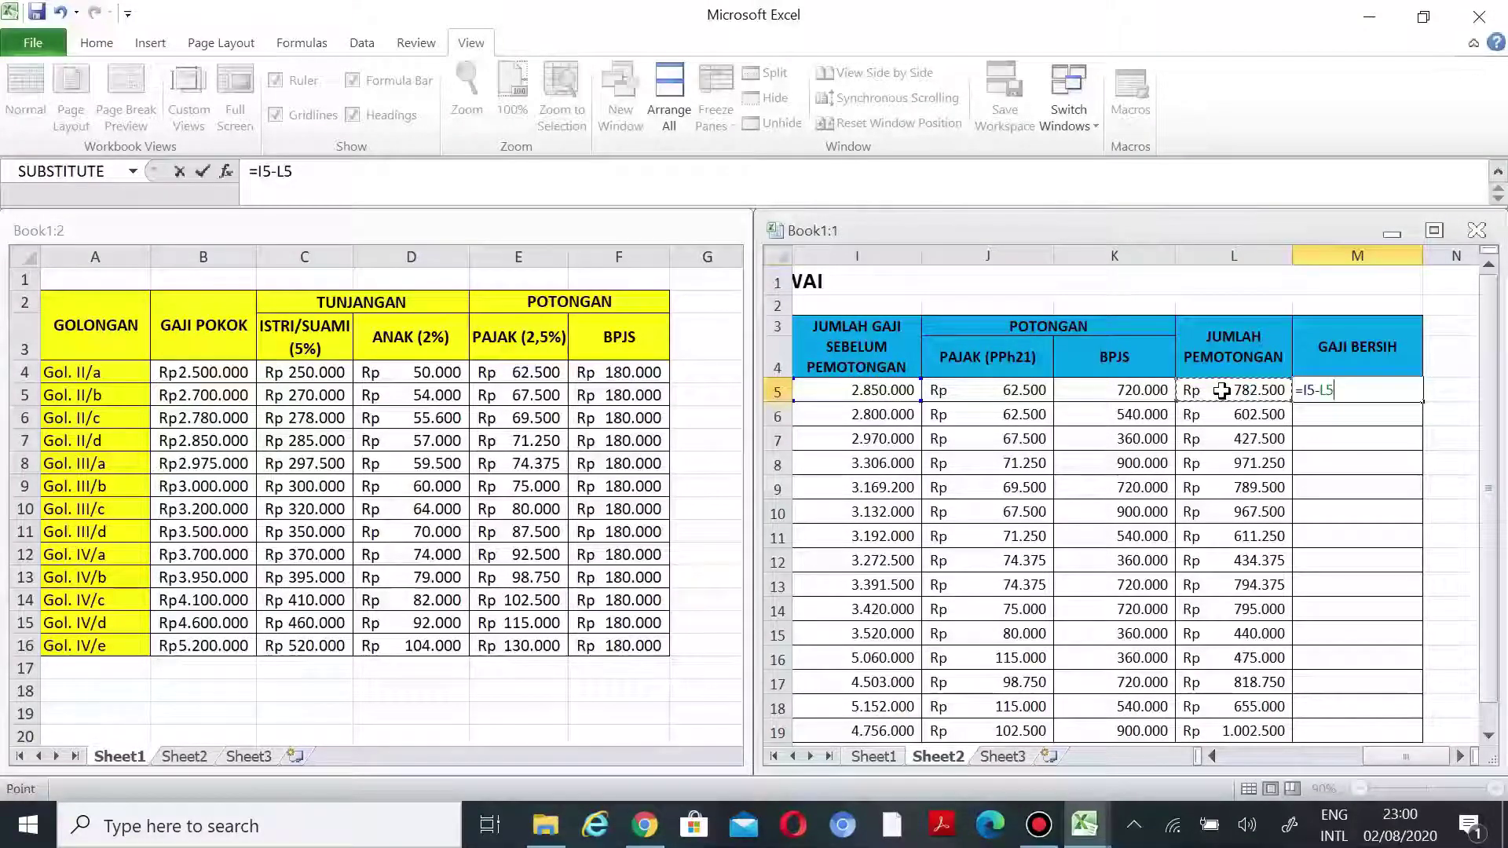
pyautogui.press('Return')
# - Fill the Gaji Bersih formula from M5 down to M19
pyautogui.click(1398, 385)
pyautogui.moveTo(1425, 401); pyautogui.dragTo(1426, 661)
pyautogui.click(1185, 616)
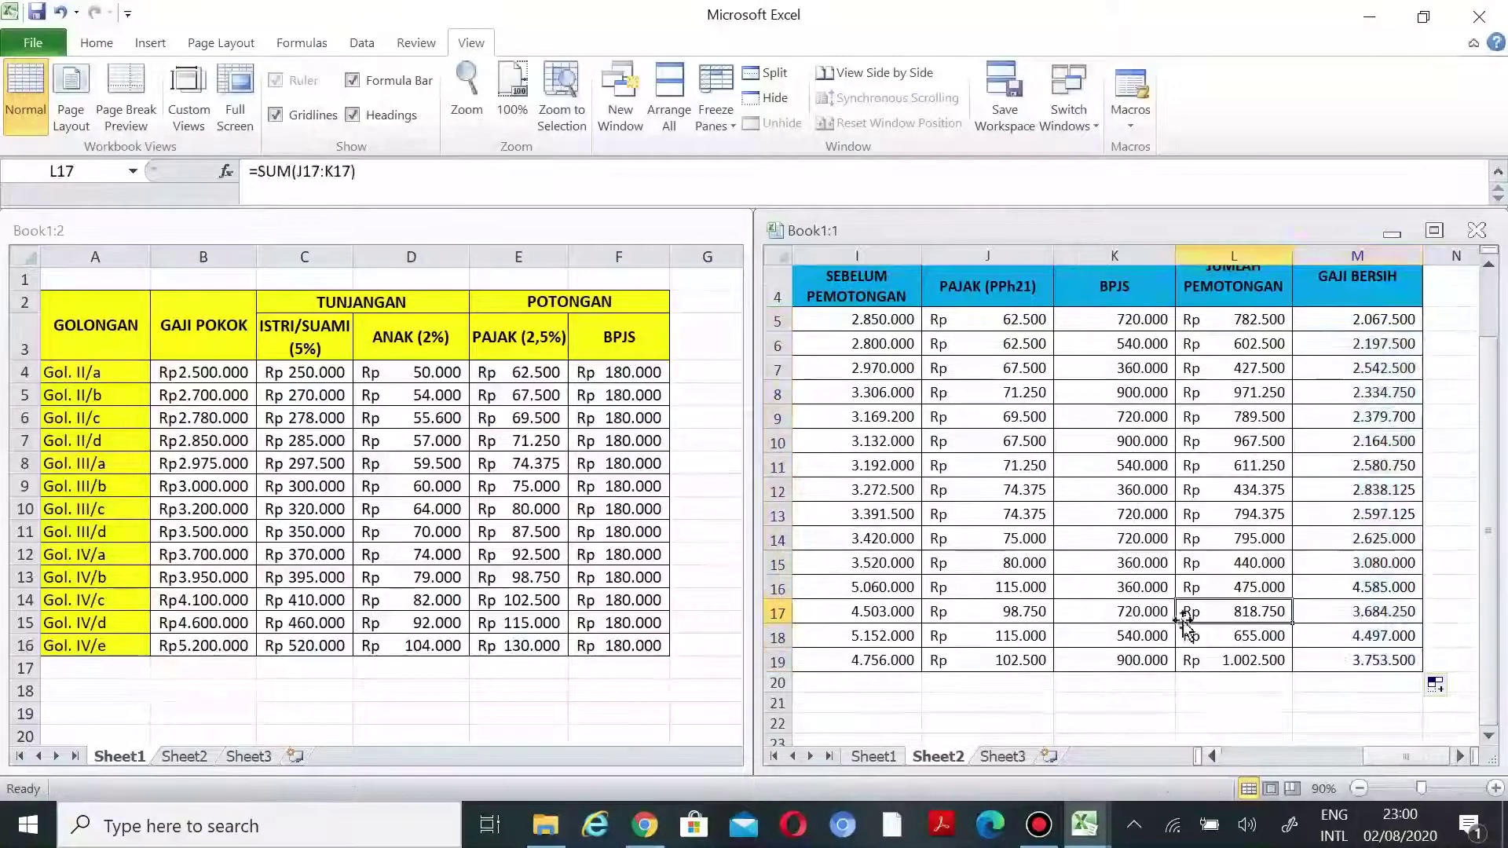
# - Maximize the Book1:1 window to review the whole Daftar Gaji Pegawai table on Sheet2, with empty cell G20 selected
pyautogui.scroll(1, 1185, 620)
pyautogui.moveTo(1405, 757); pyautogui.dragTo(1265, 756)
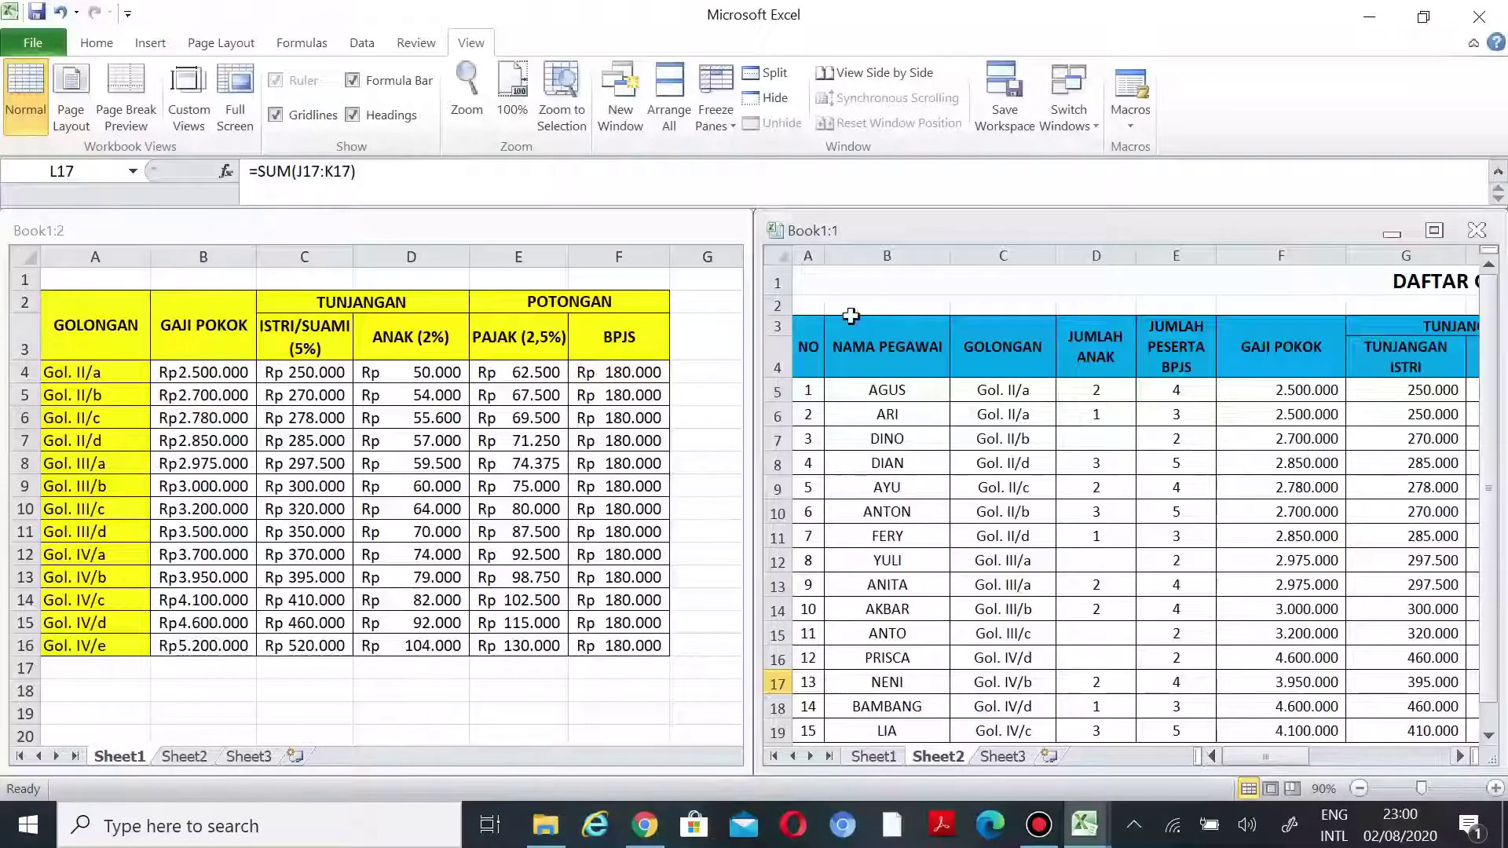
pyautogui.click(1434, 230)
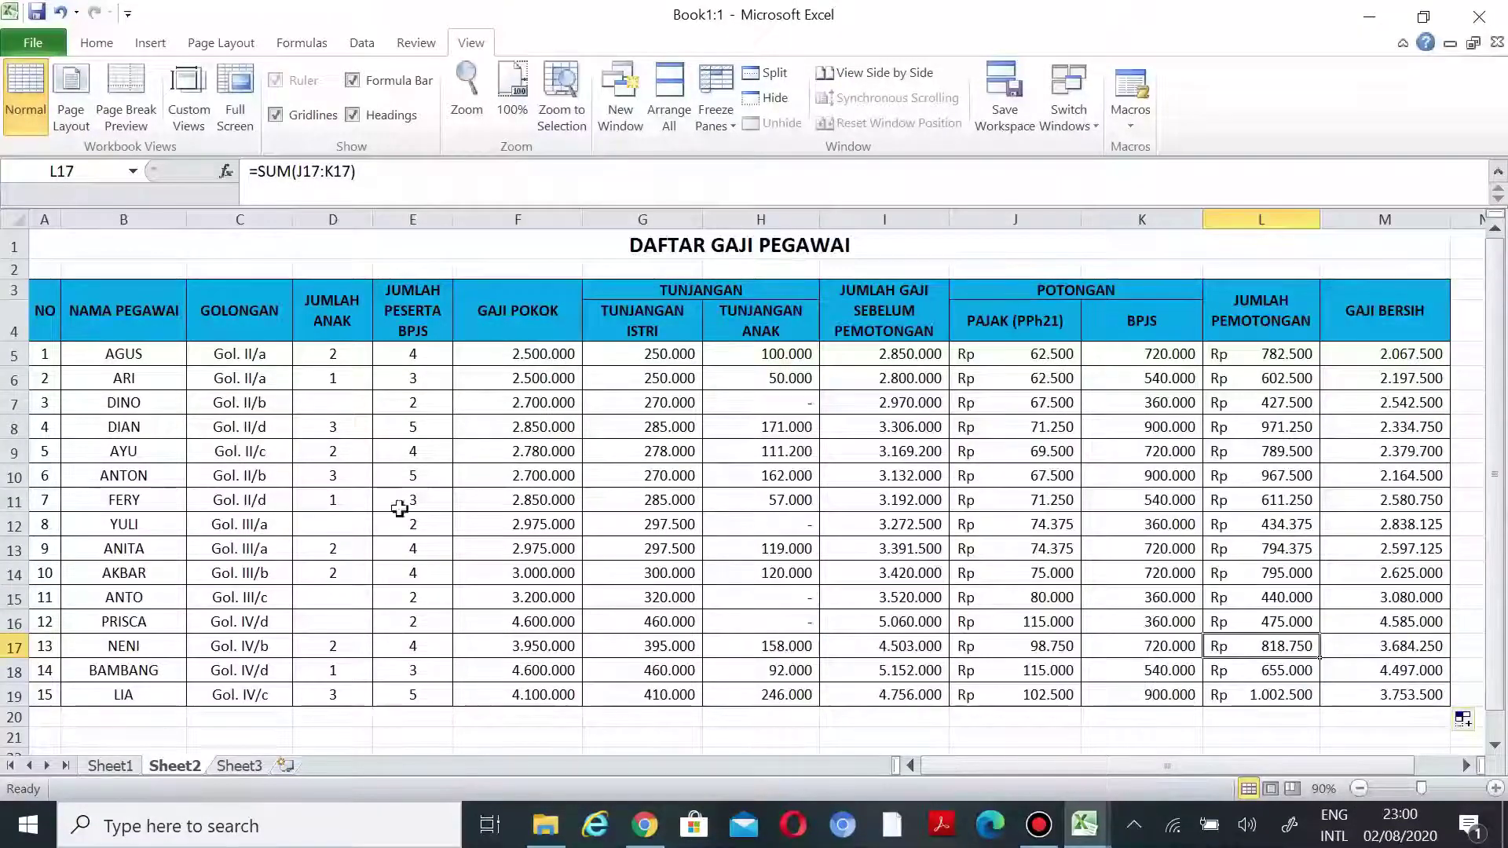
pyautogui.click(640, 408)
pyautogui.click(887, 573)
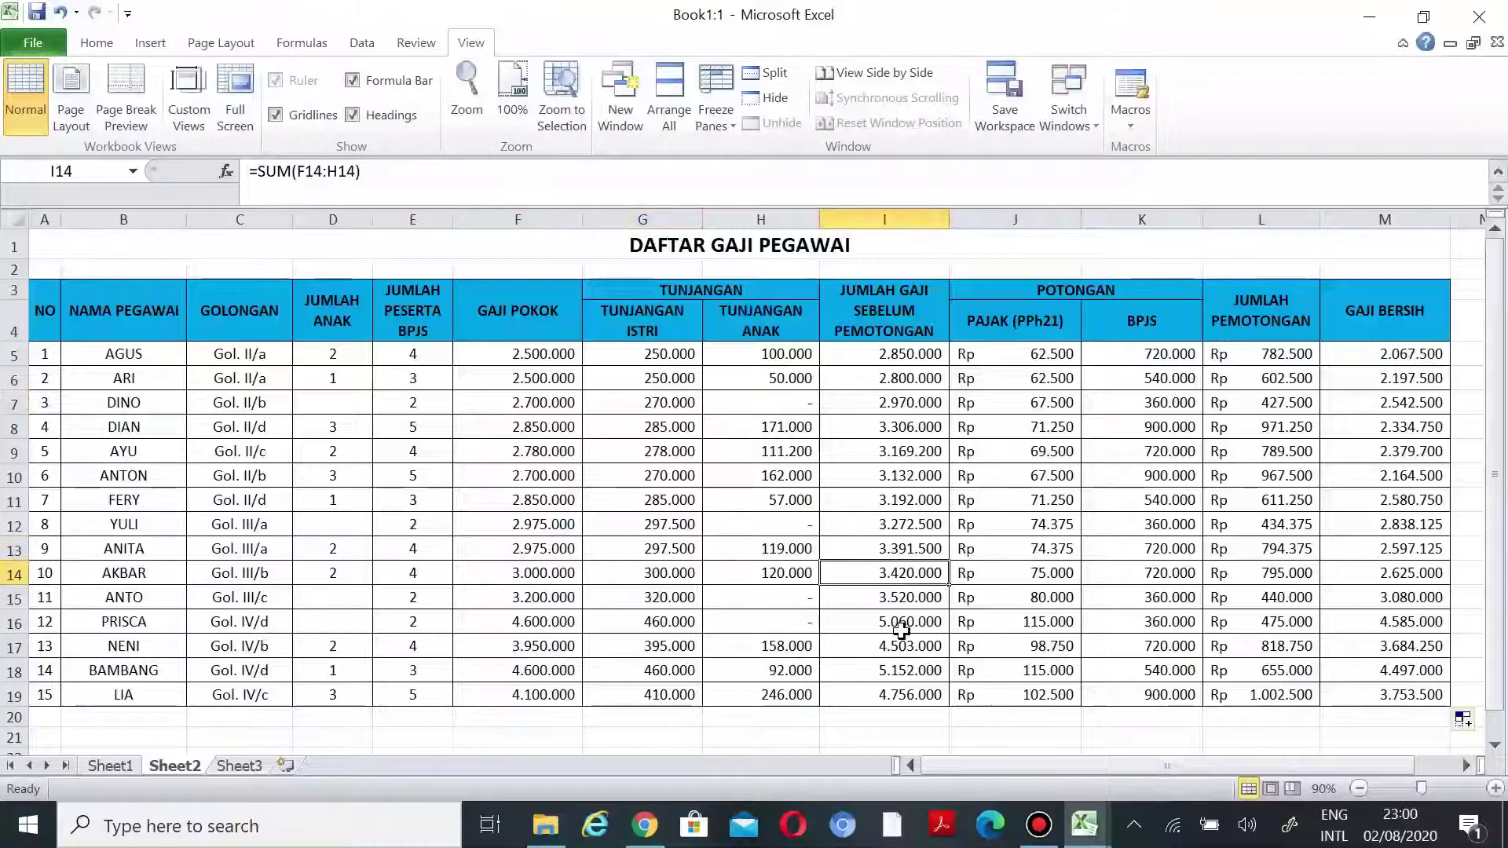
pyautogui.click(653, 719)
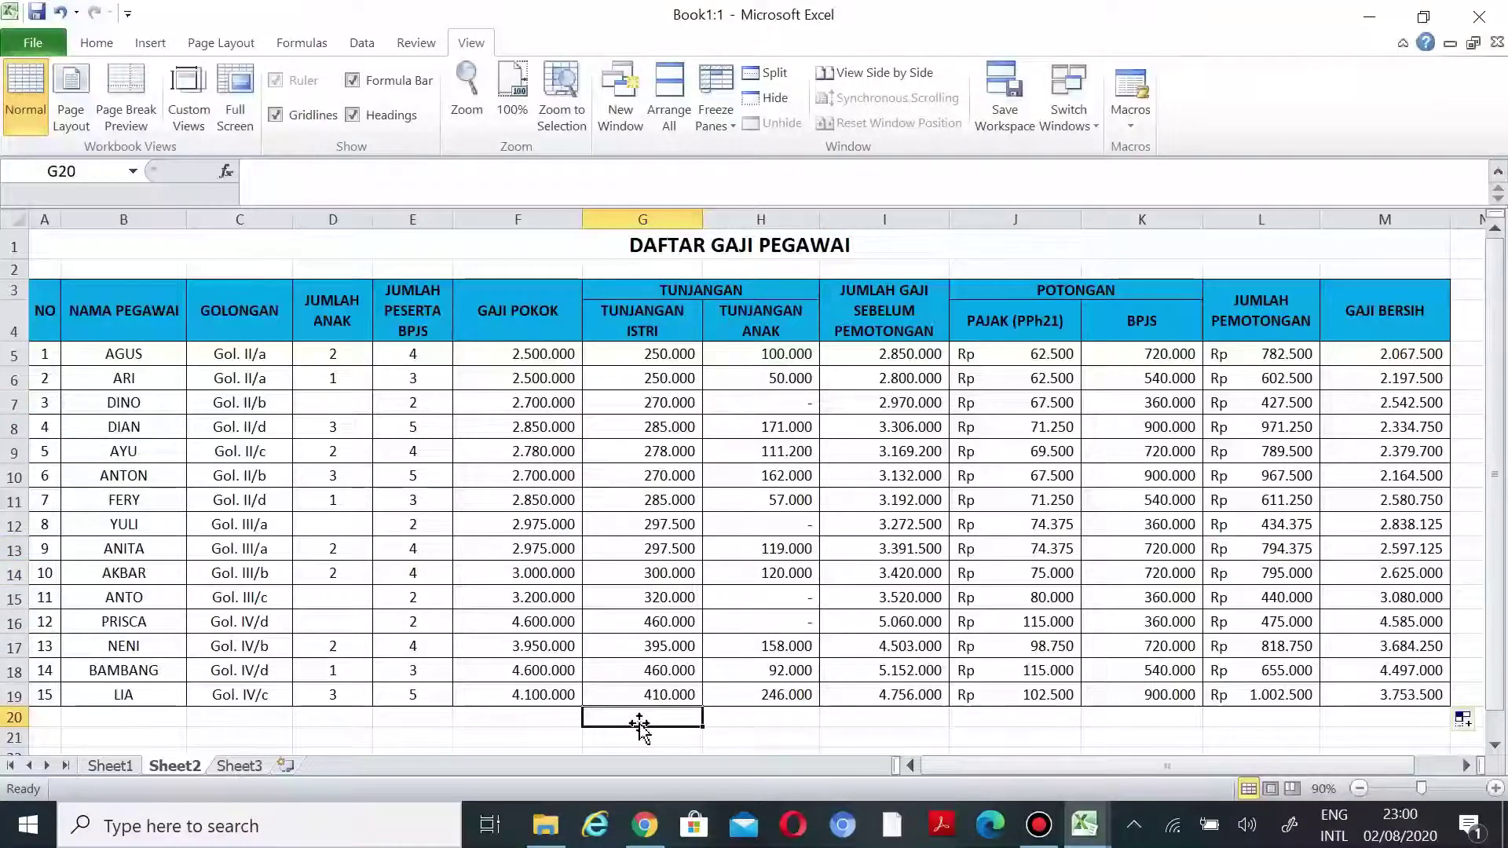